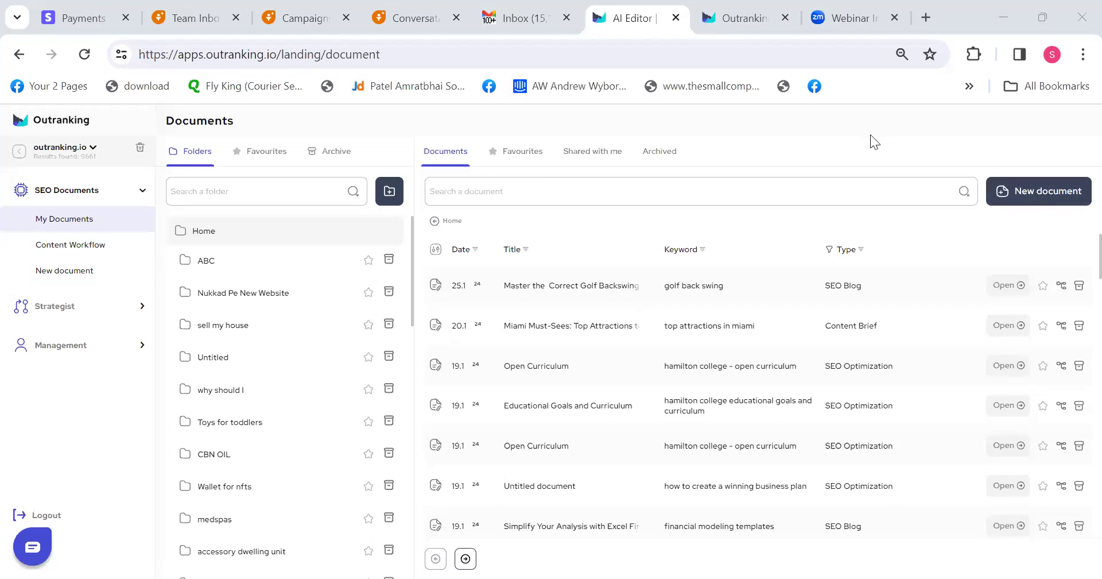
Start a new document and look over the AI assisted writing and Optimize existing content forms.
left_click(1048, 192)
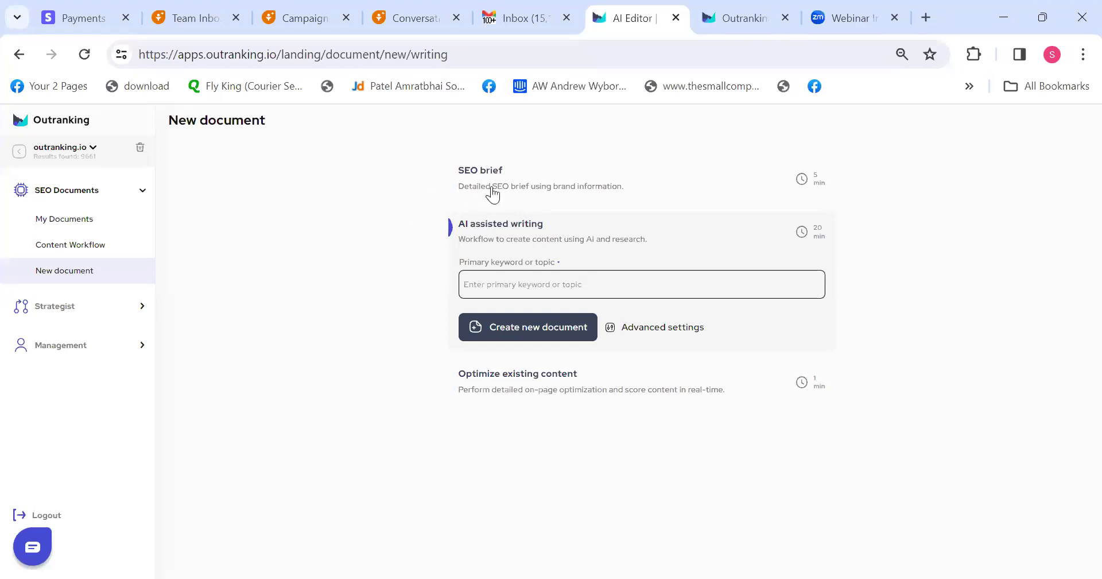
left_click(563, 287)
key("alt+Tab")
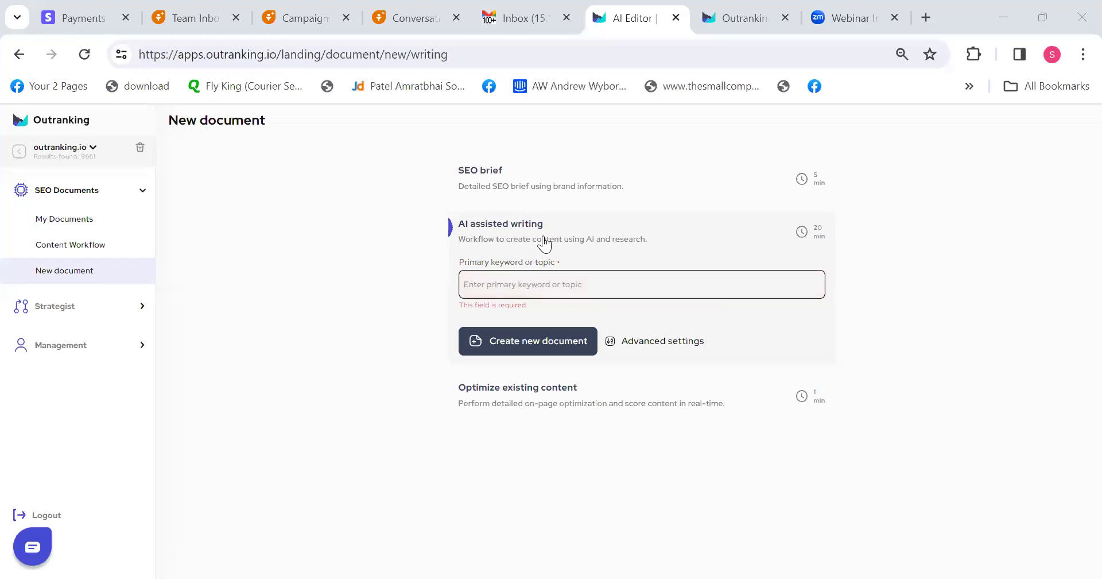
left_click(544, 413)
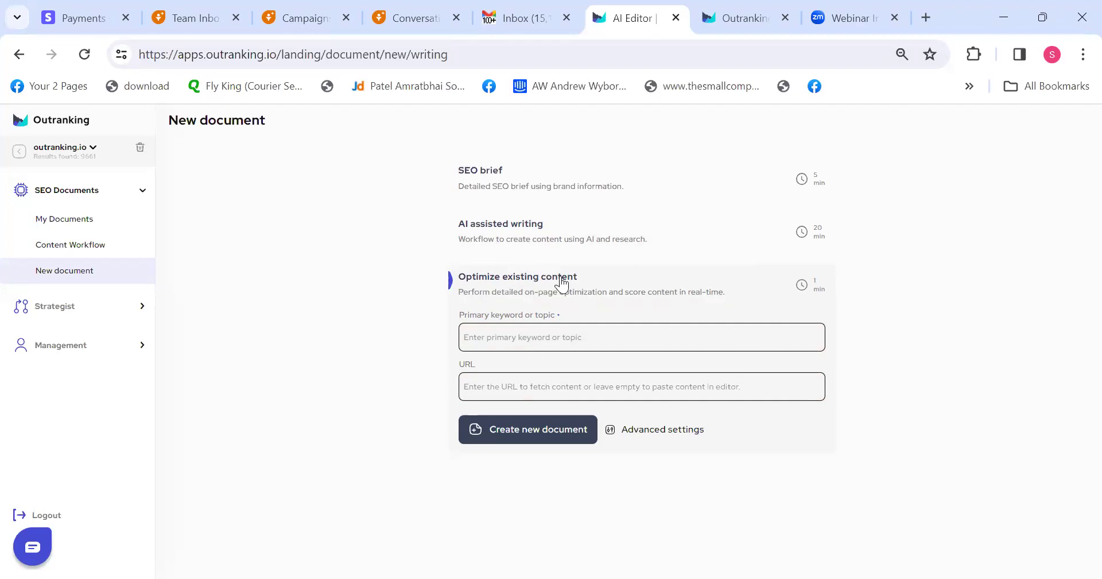
left_click(535, 331)
left_click(513, 372)
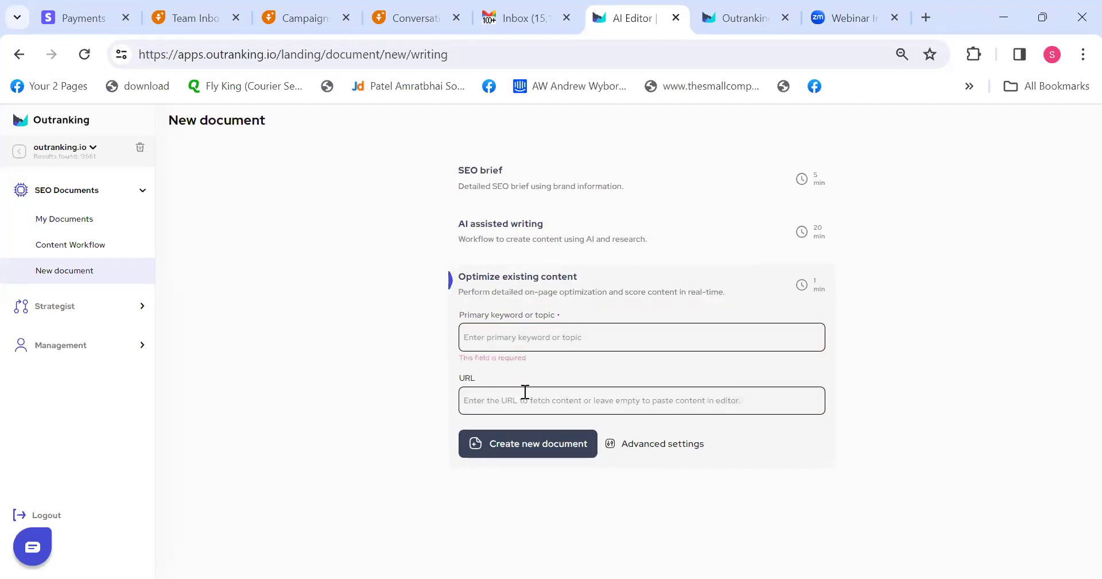
left_click(592, 408)
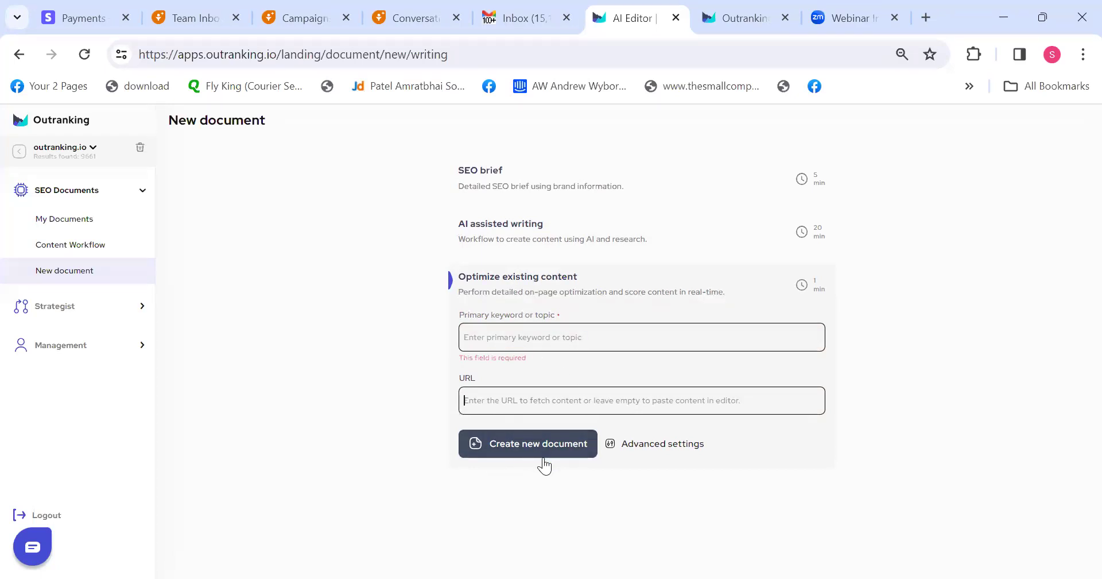
Choose AI assisted writing and set the primary keyword to "Boston plumbing services".
left_click(545, 233)
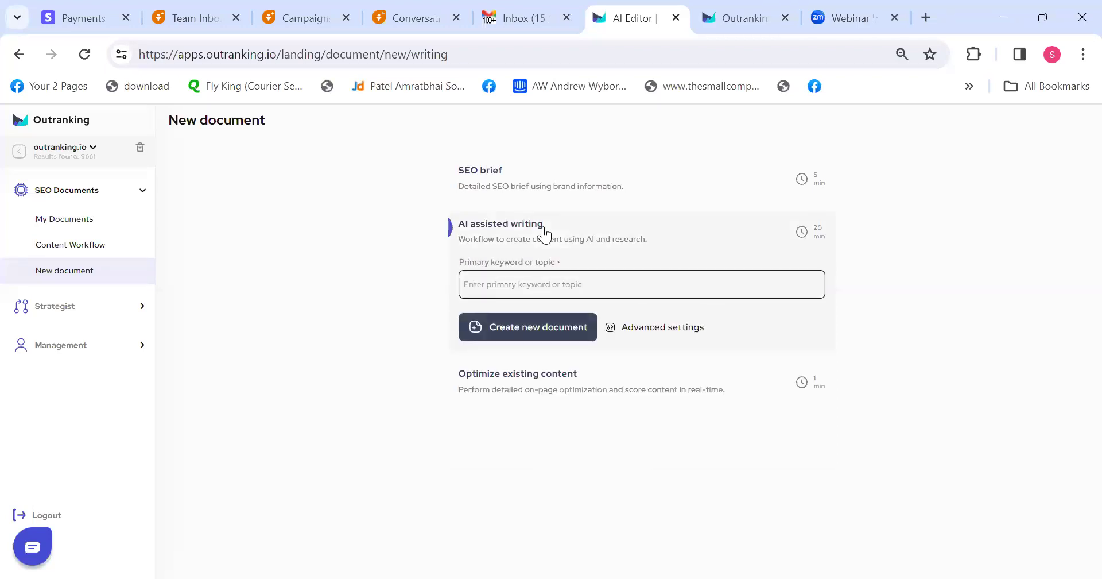
left_click(539, 283)
type("Boston plumbing services")
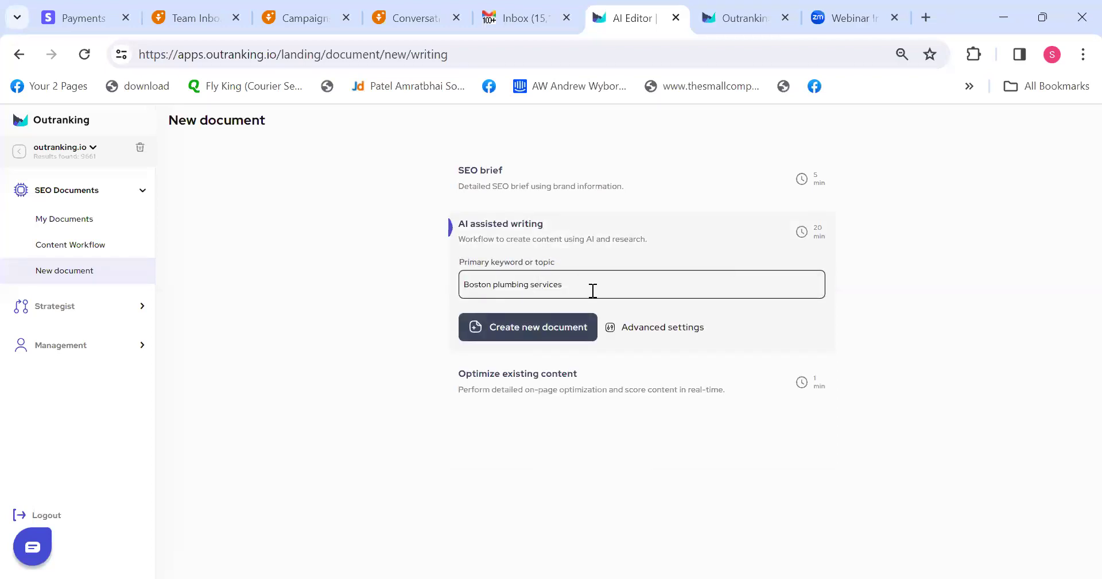
Set the advanced location to "Boston,Massachusetts,United States" and create the document.
left_click(670, 330)
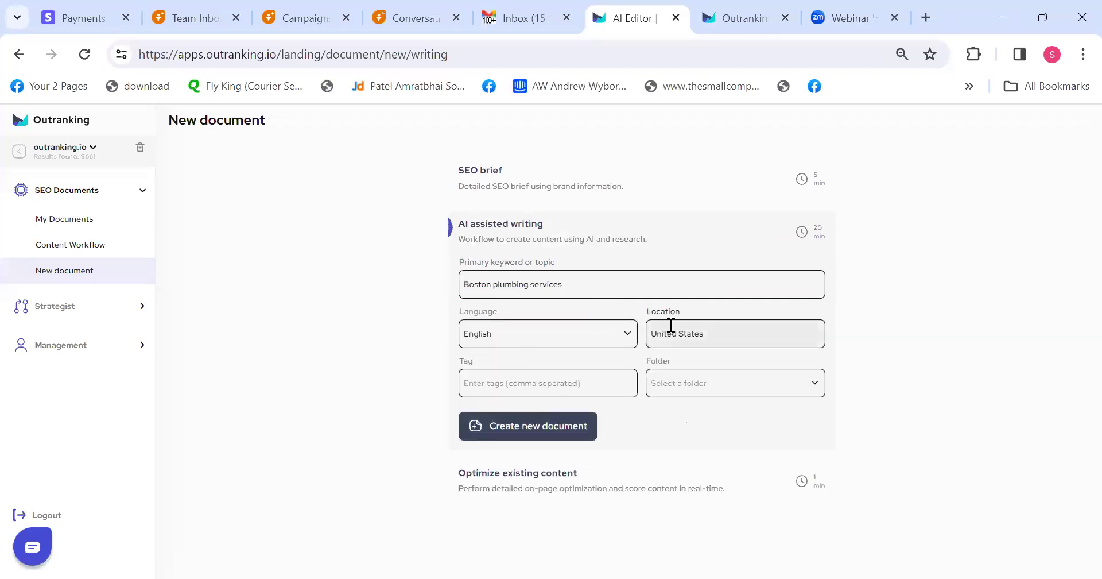
left_click(721, 338)
key("ctrl+a")
key("BackSpace")
type("boston")
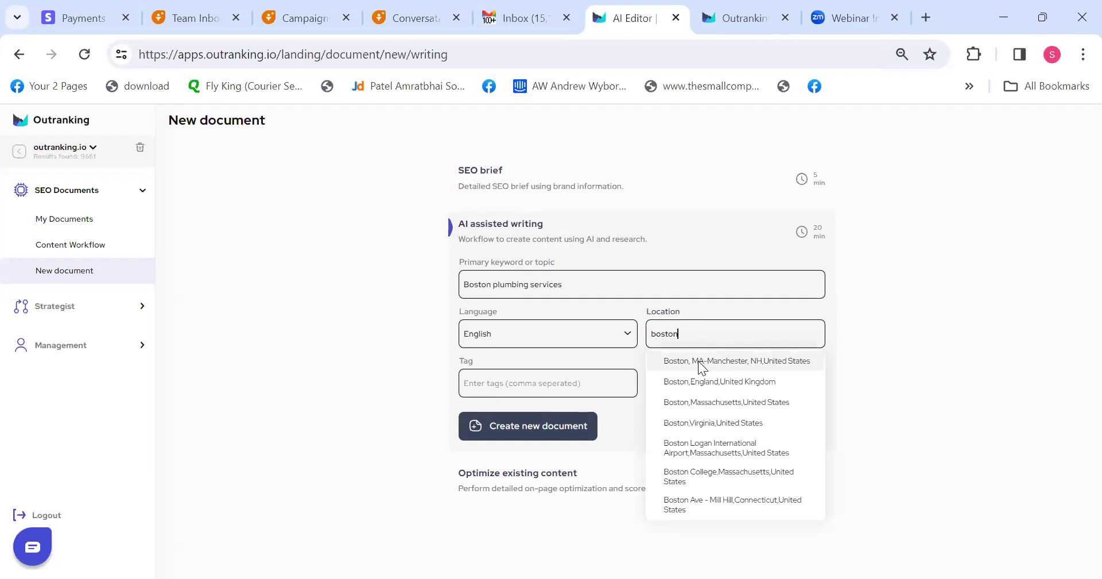
left_click(690, 402)
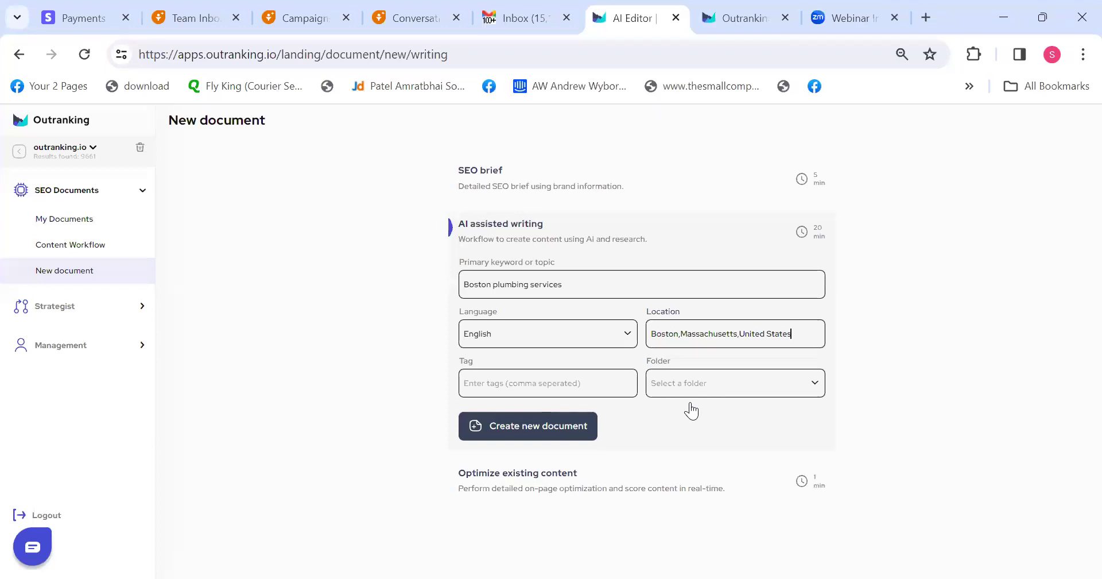
left_click(545, 437)
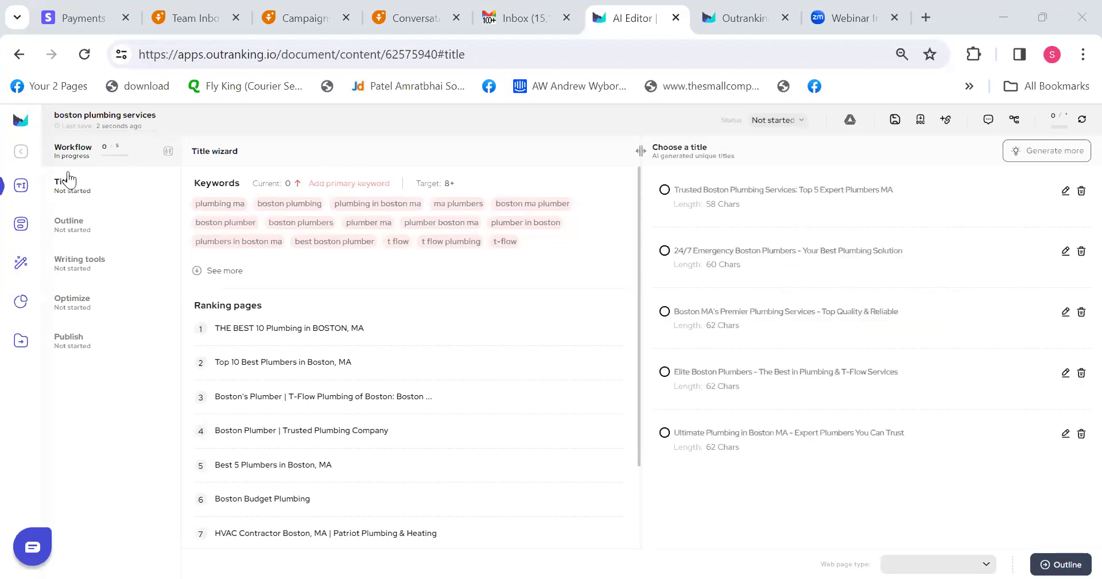
Look over the generated titles and select "Trusted Boston Plumbing Services: Top 5 Expert Plumbers MA".
left_click_drag(50, 147, 96, 151)
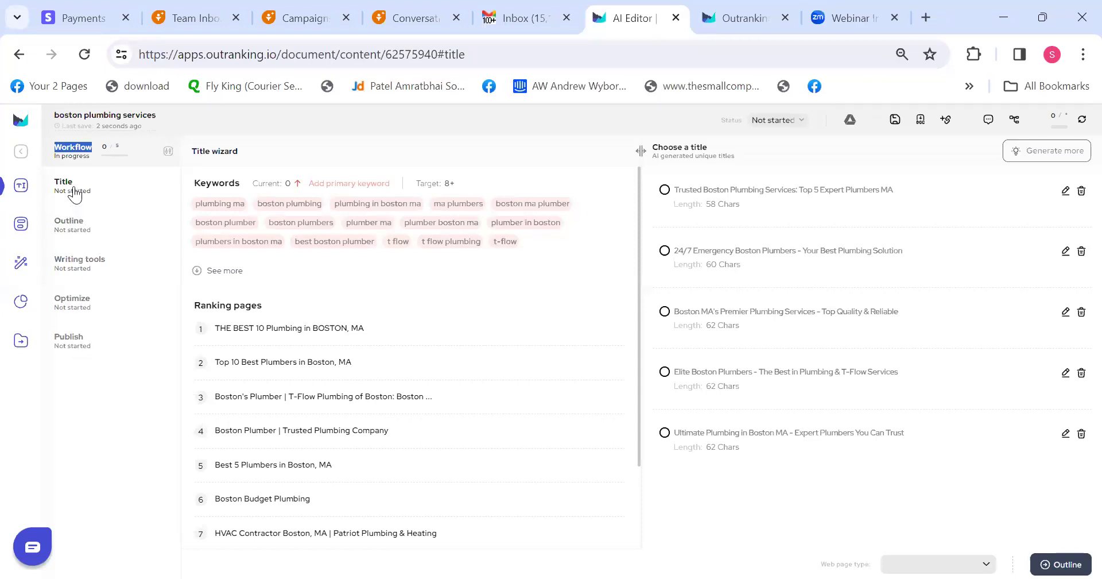
left_click(741, 200)
triple_click(750, 187)
triple_click(791, 253)
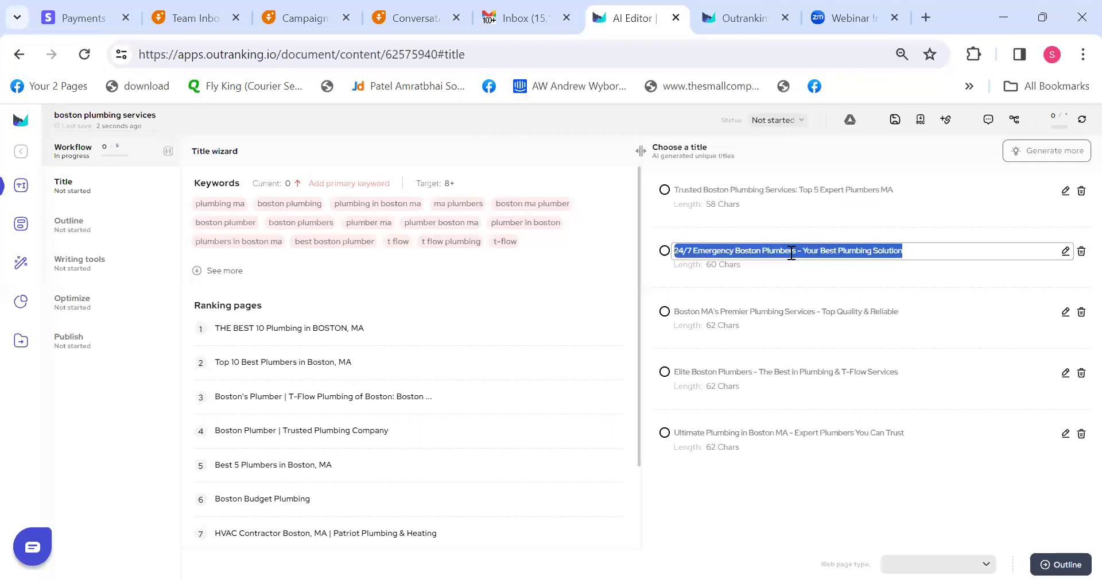
triple_click(775, 311)
left_click(754, 376)
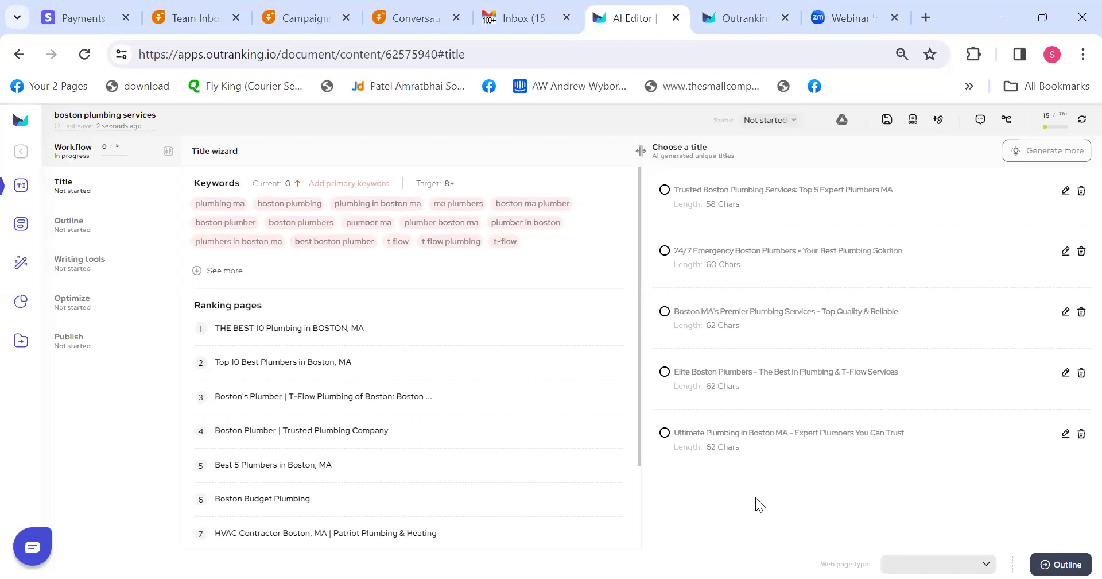
left_click(664, 189)
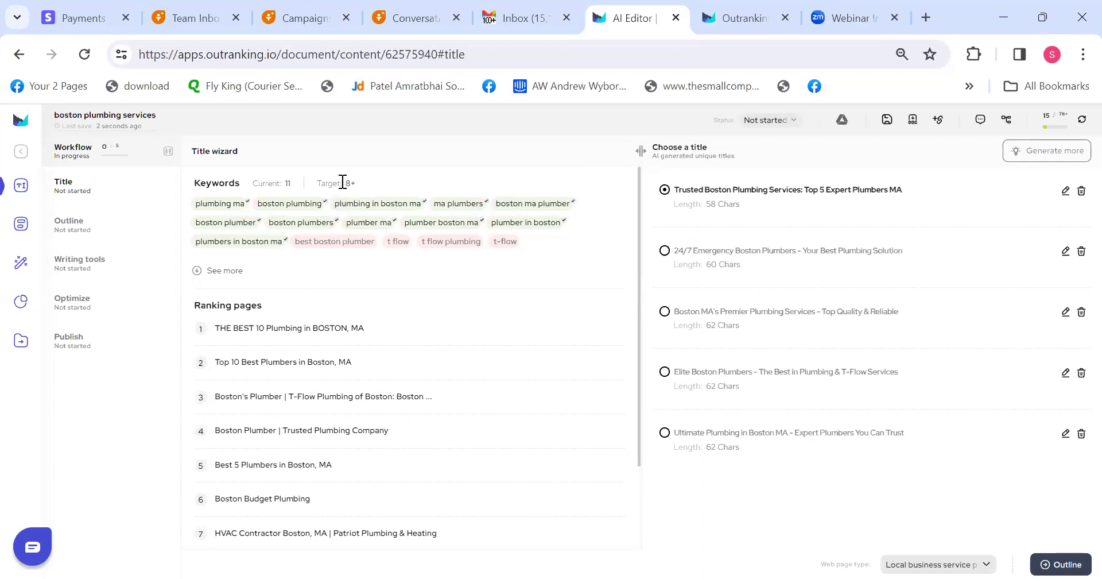
Check the title's keyword target and unused keywords, and expand the full keyword list.
left_click_drag(340, 182, 358, 183)
left_click(369, 237)
left_click_drag(294, 245, 444, 253)
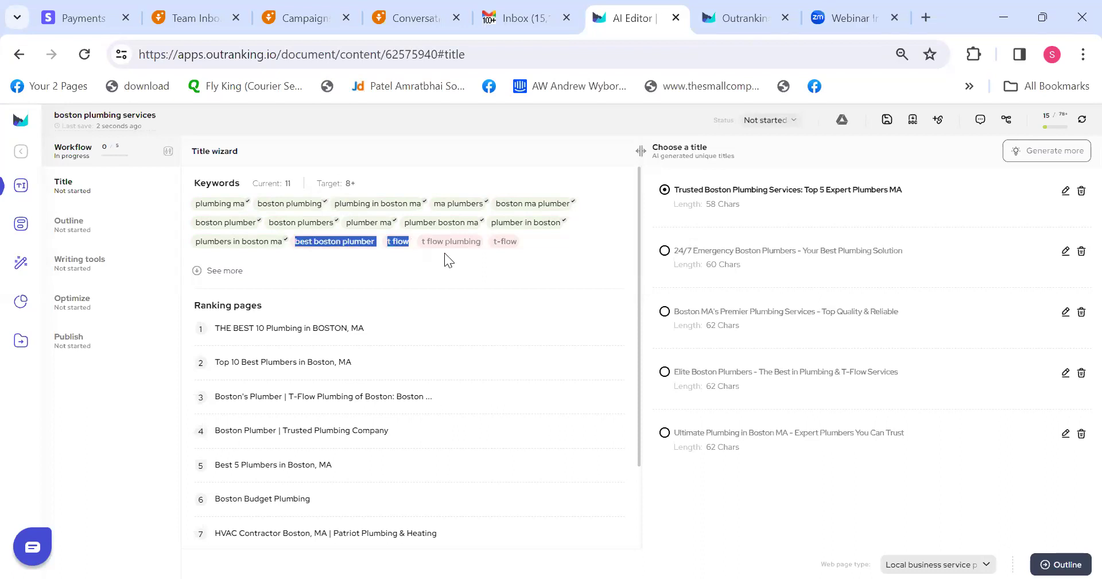
left_click(225, 271)
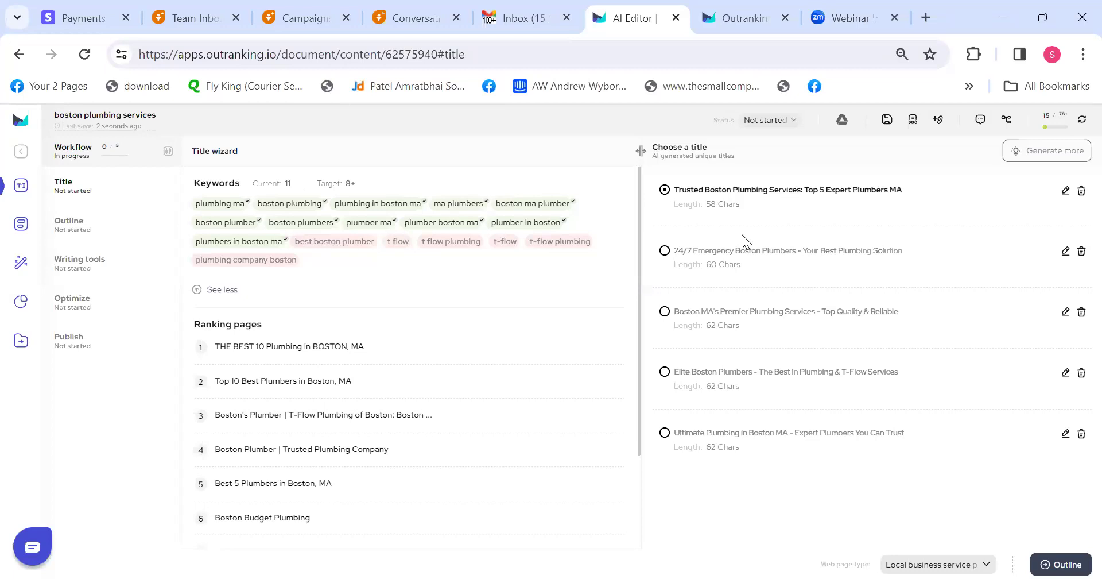
Insert the word "Best" after "Trusted" in the selected title.
left_click(705, 190)
type("Besty")
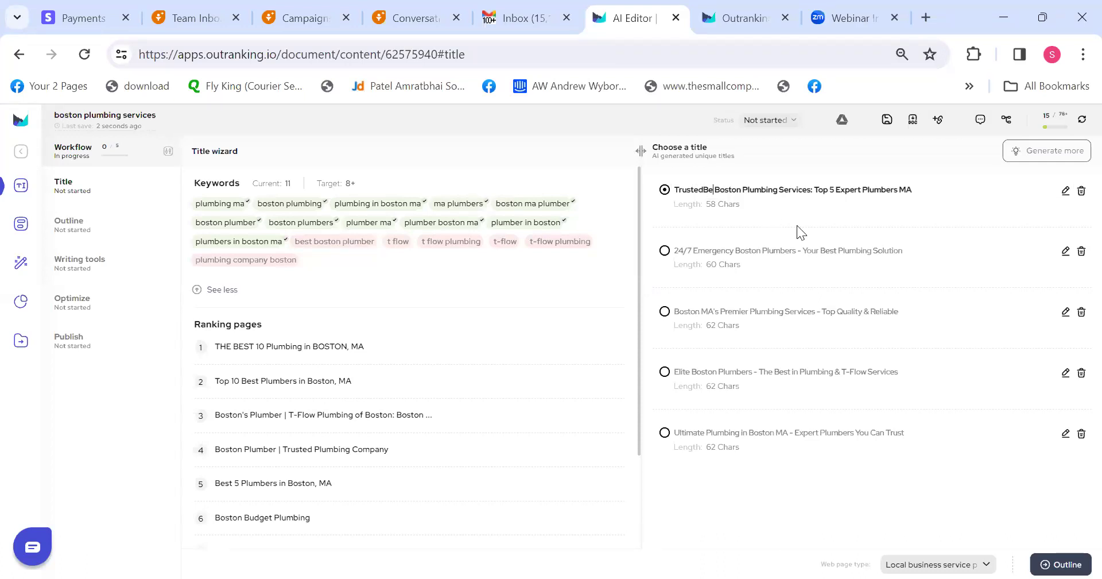
key("BackSpace")
key("BackSpace")
key("BackSpace")
key("BackSpace")
key("BackSpace")
type("Best")
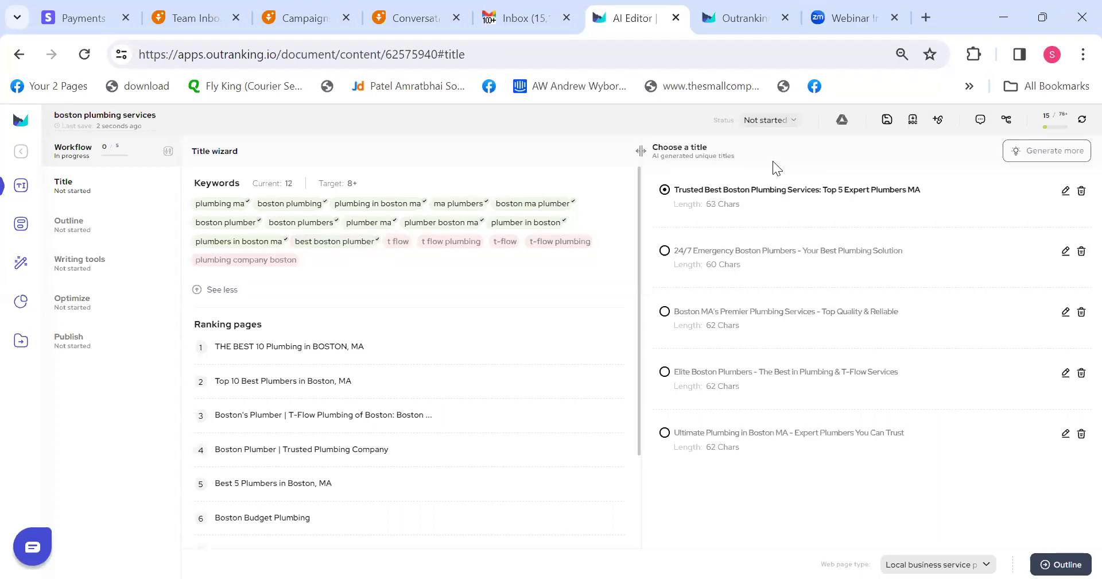
Review the title keyword coverage, the list of ranking pages and the available web page types.
left_click_drag(296, 244, 374, 242)
left_click(427, 276)
left_click_drag(197, 324, 388, 319)
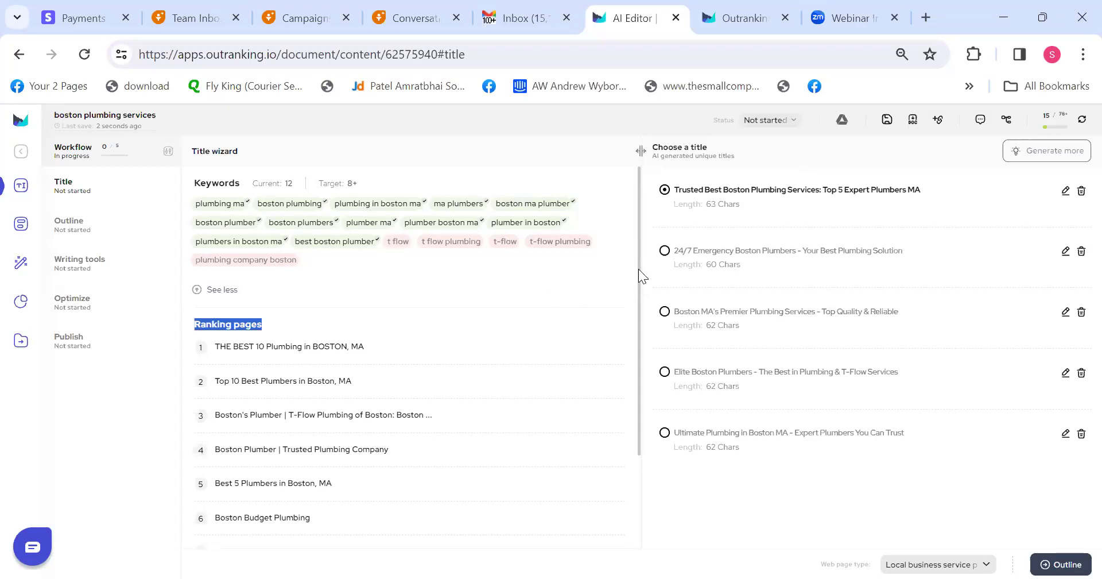
left_click_drag(638, 268, 635, 406)
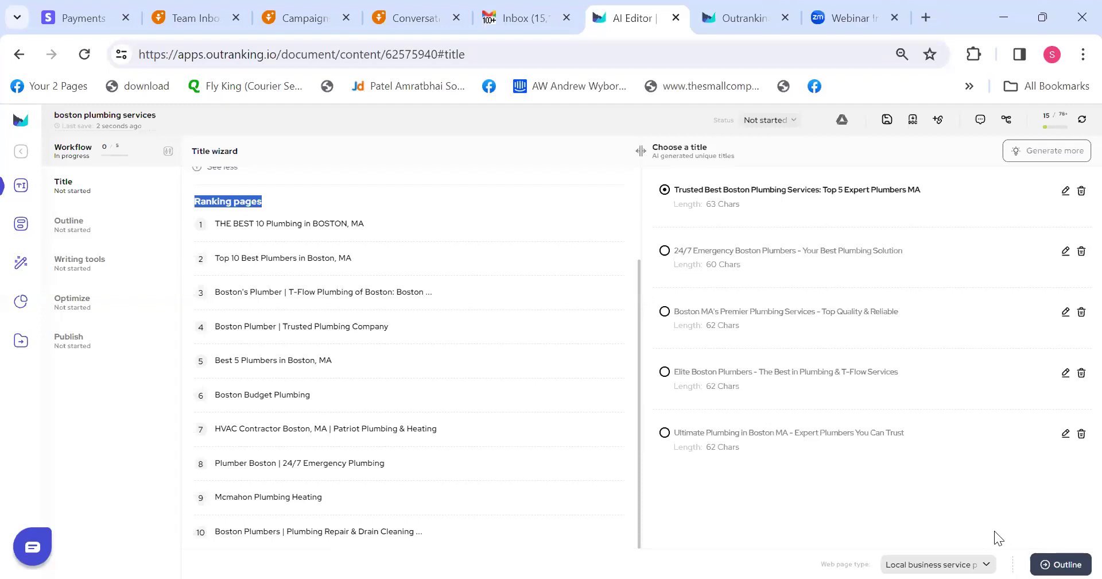
left_click_drag(822, 563, 871, 552)
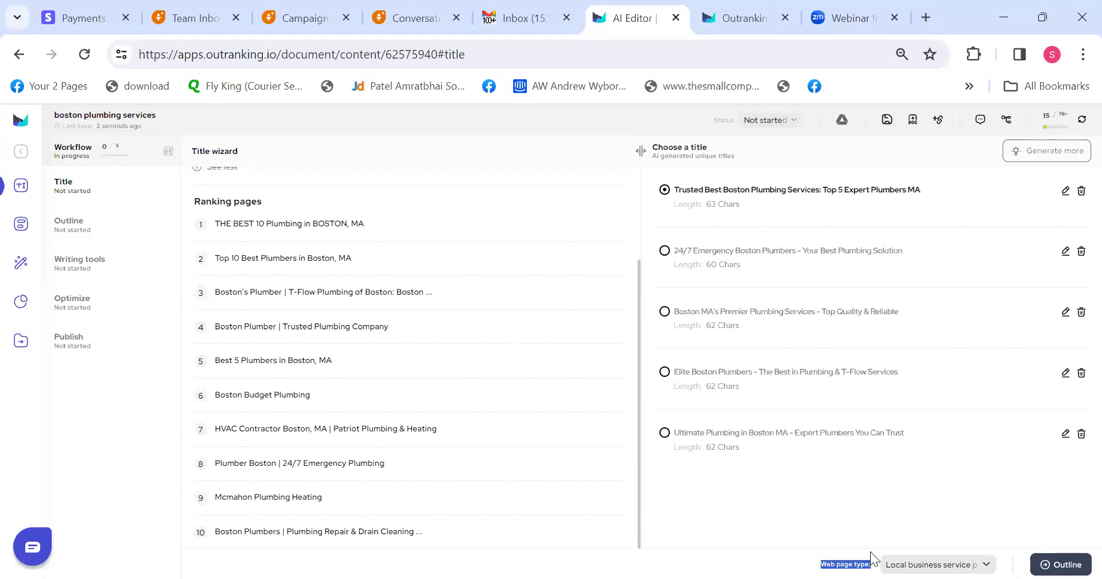
left_click(922, 562)
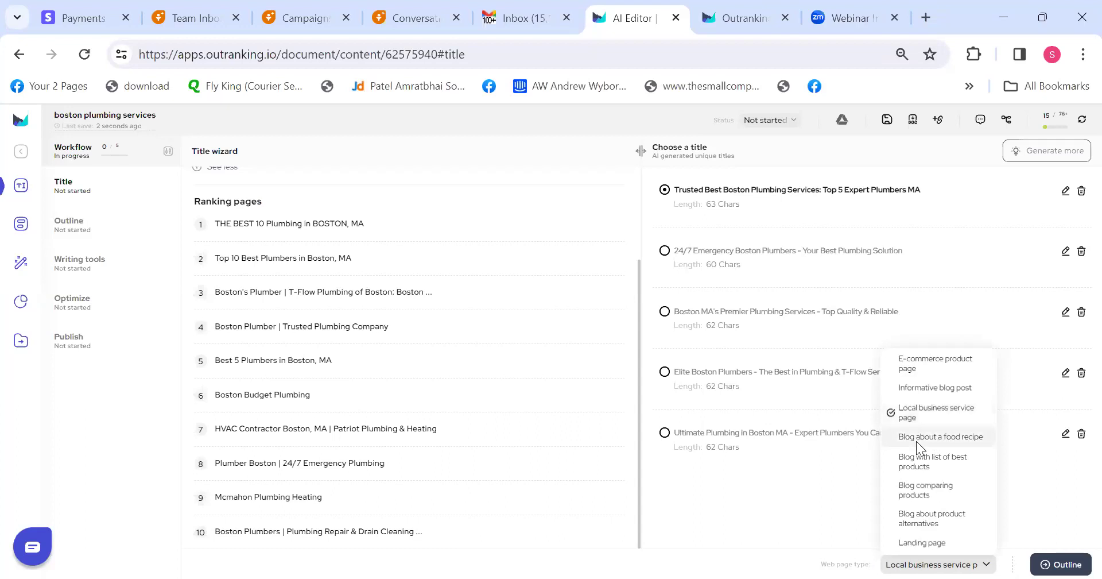
left_click(665, 315)
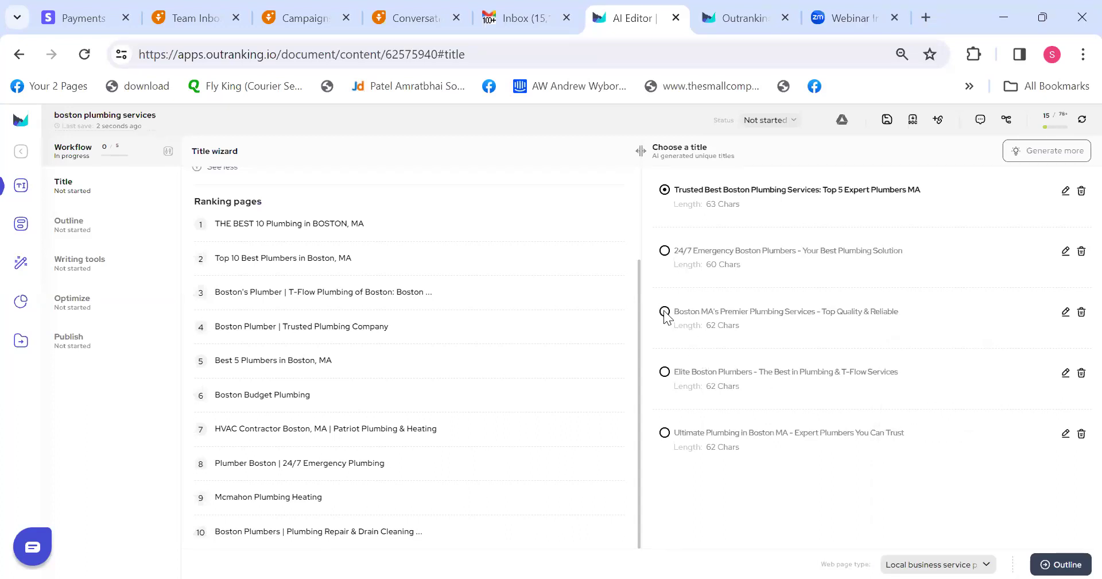
Try the "Boston MA's Premier Plumbing Services" and "Ultimate Plumbing in Boston MA" titles, and reselect the edited "Trusted Best Boston Plumbing Services" title.
left_click(665, 313)
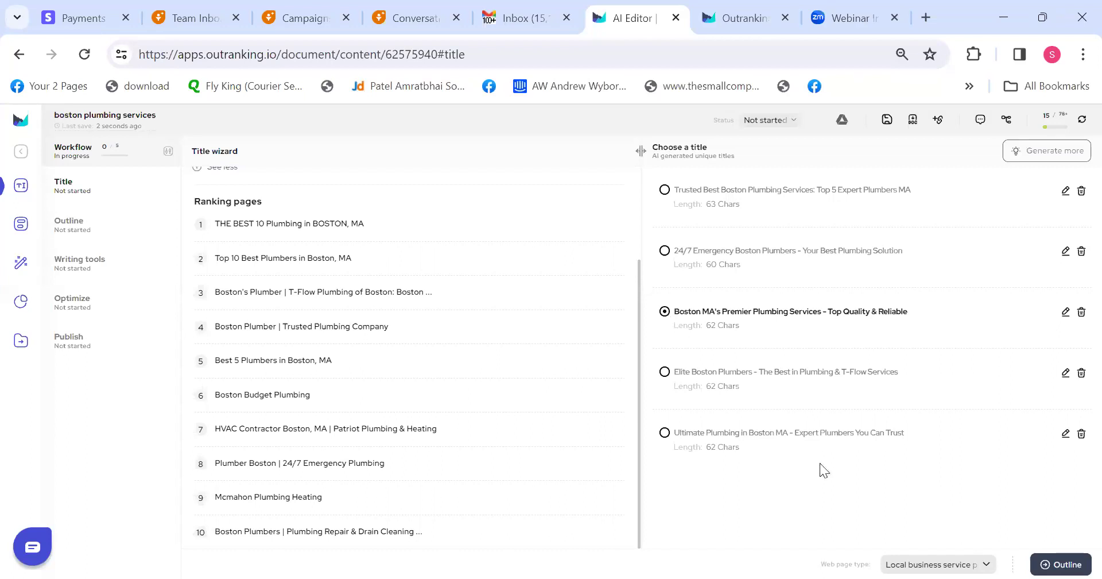
left_click(665, 434)
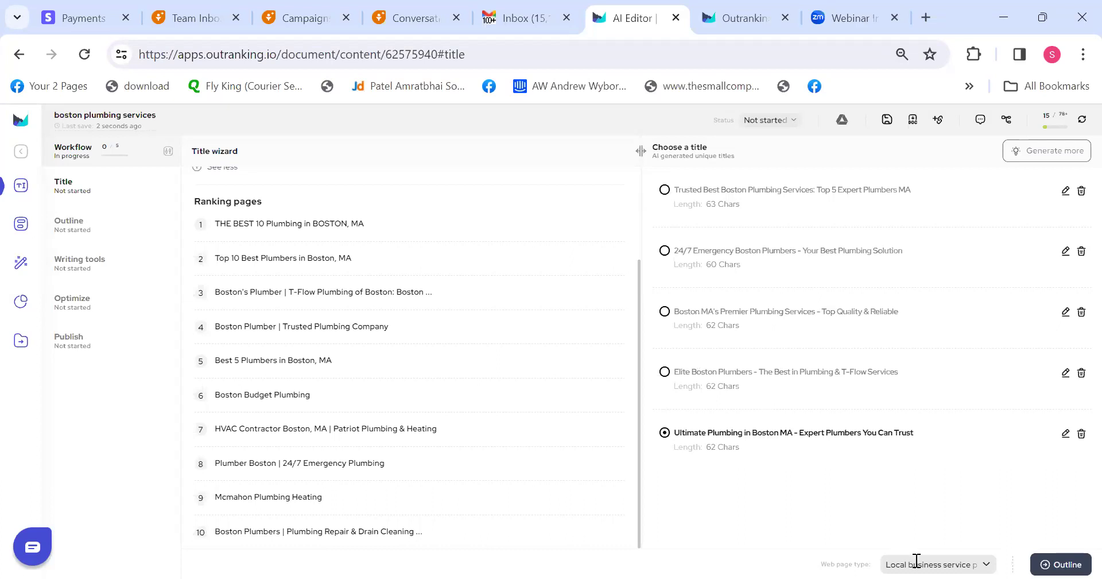
left_click(664, 189)
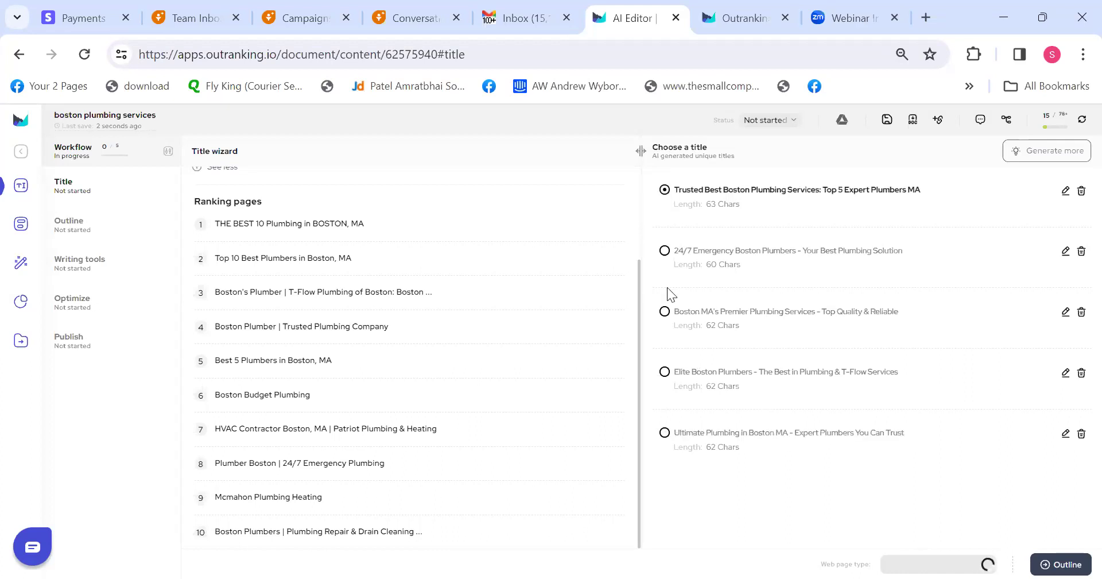
Proceed to the outline for the selected title and look through its H2 and H3 headings.
left_click(1067, 562)
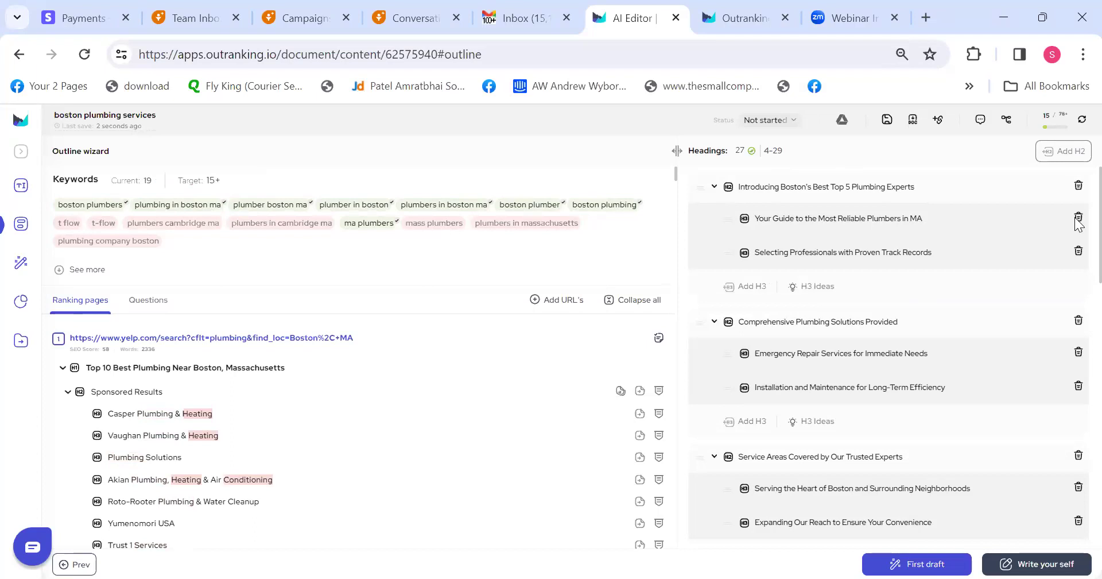
scroll(1079, 252, "down", 1)
scroll(1077, 254, "down", 2)
scroll(1075, 230, "up", 3)
scroll(1077, 188, "down", 6)
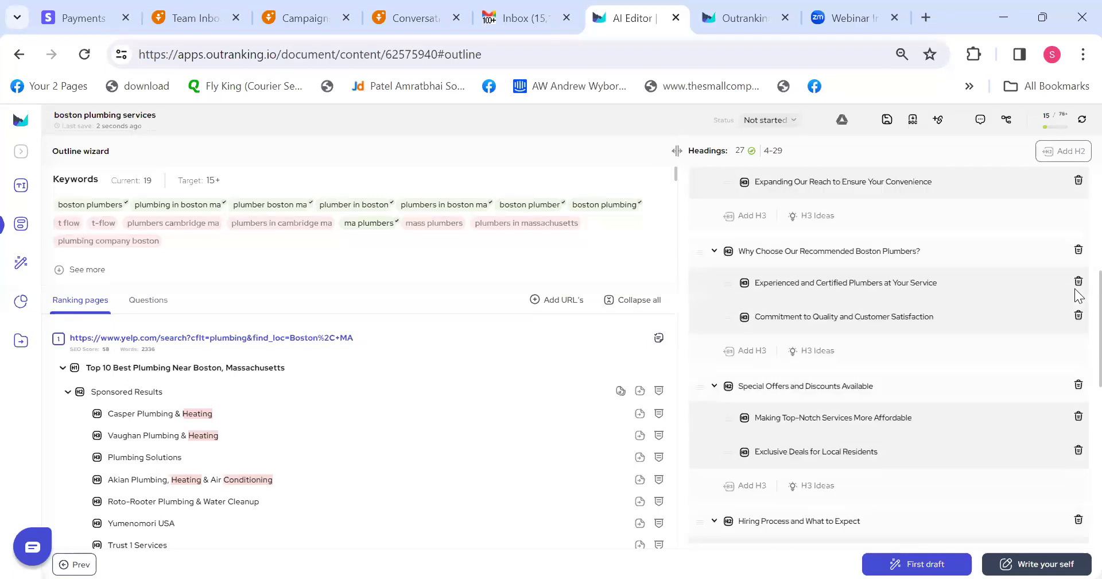
scroll(1078, 319, "down", 8)
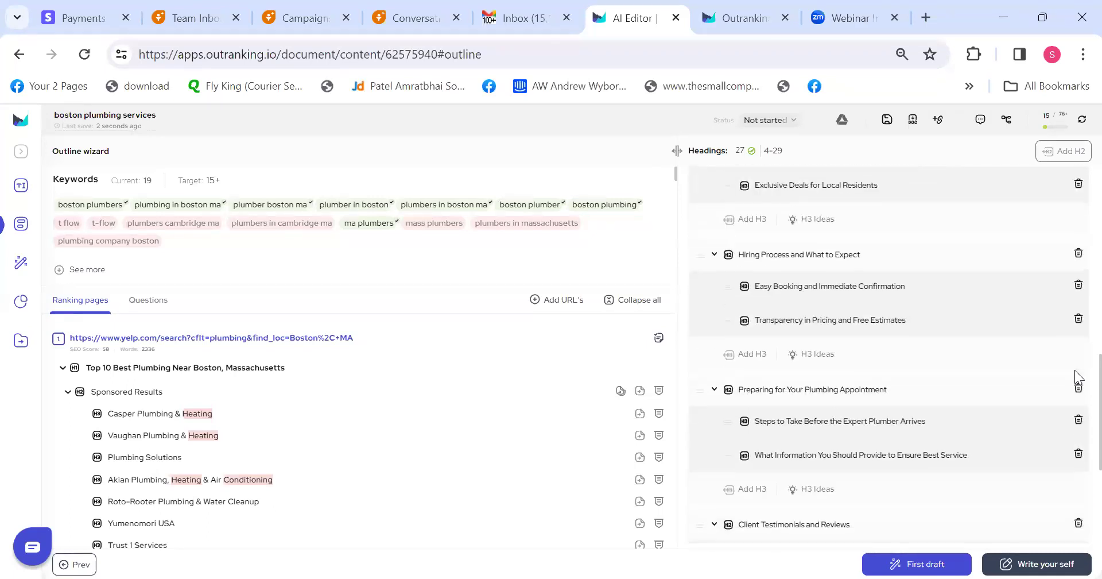
scroll(985, 171, "up", 12)
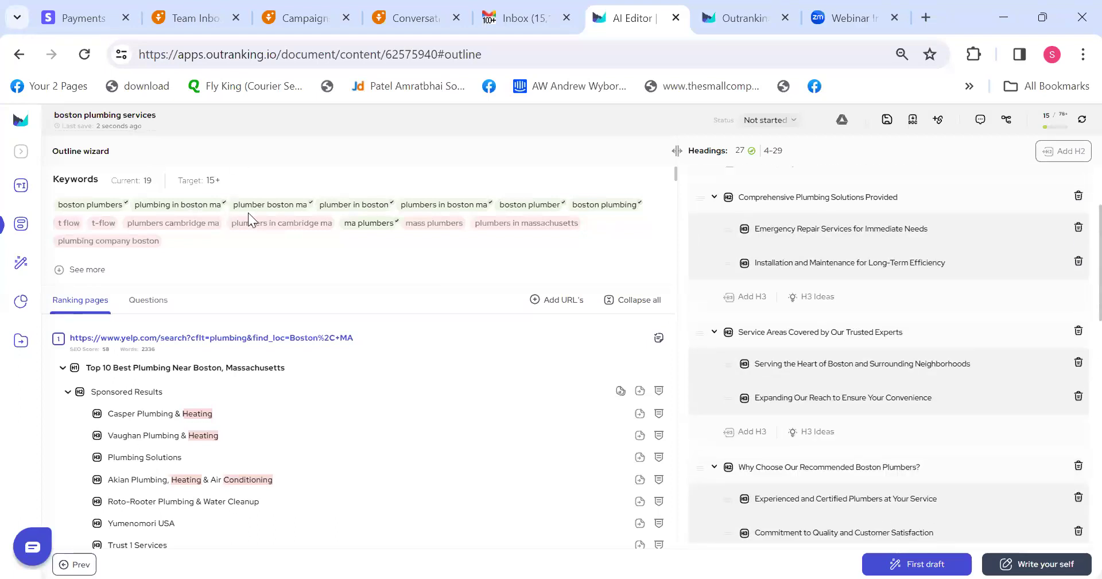
Check the outline's current and target keyword figures and expand its full keyword list.
left_click_drag(50, 183, 228, 186)
left_click(227, 207)
left_click(145, 184)
left_click(84, 273)
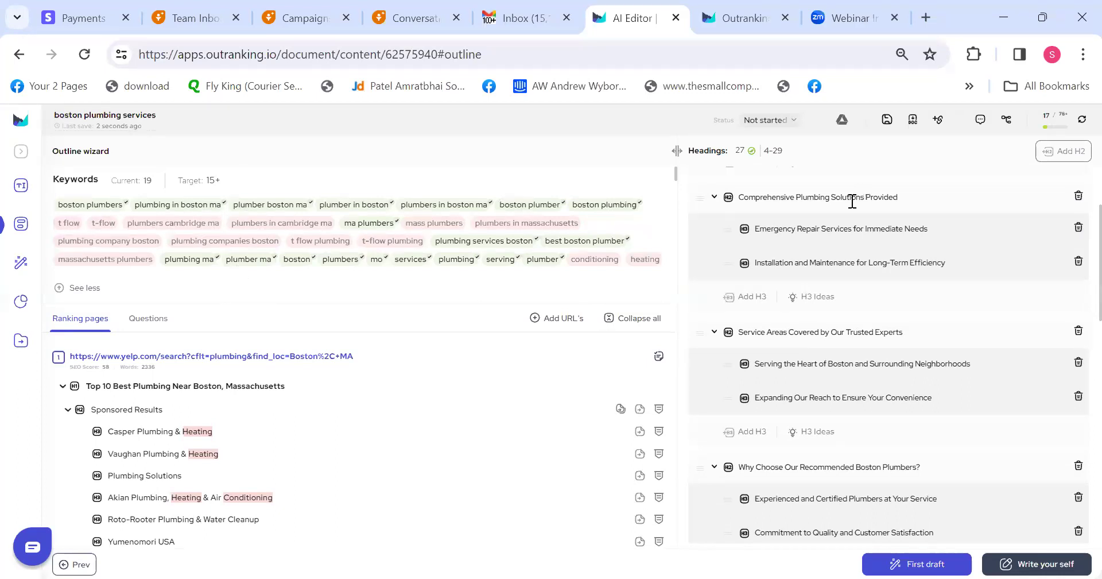
Append "by Mass plumbers" to the H3 heading "Emergency Repair Services for Immediate Needs" and check the matching keyword.
left_click(797, 198)
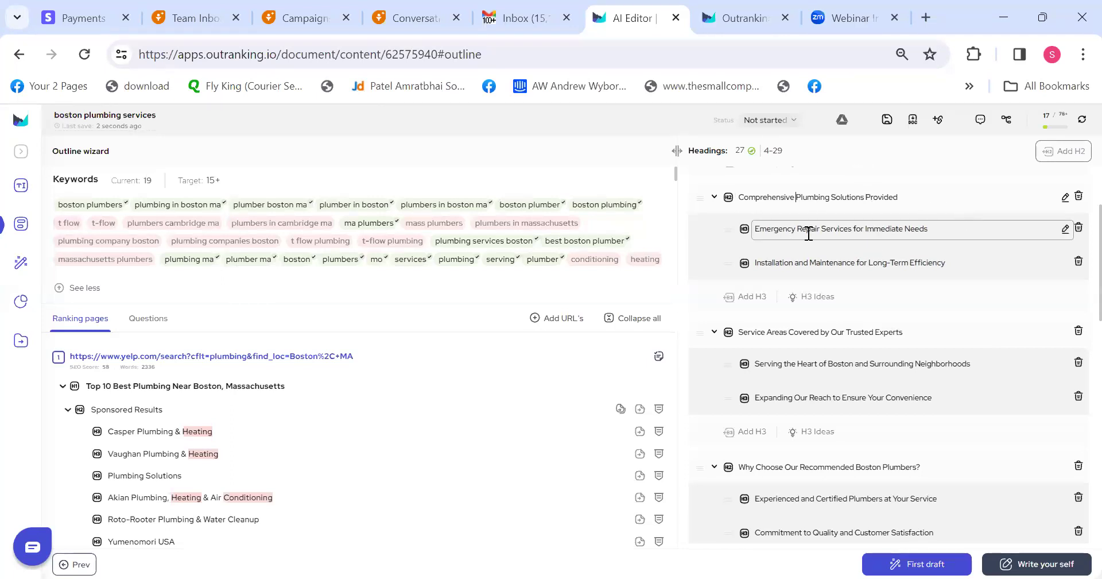
left_click(979, 233)
type("by Mass plumbers")
key("Return")
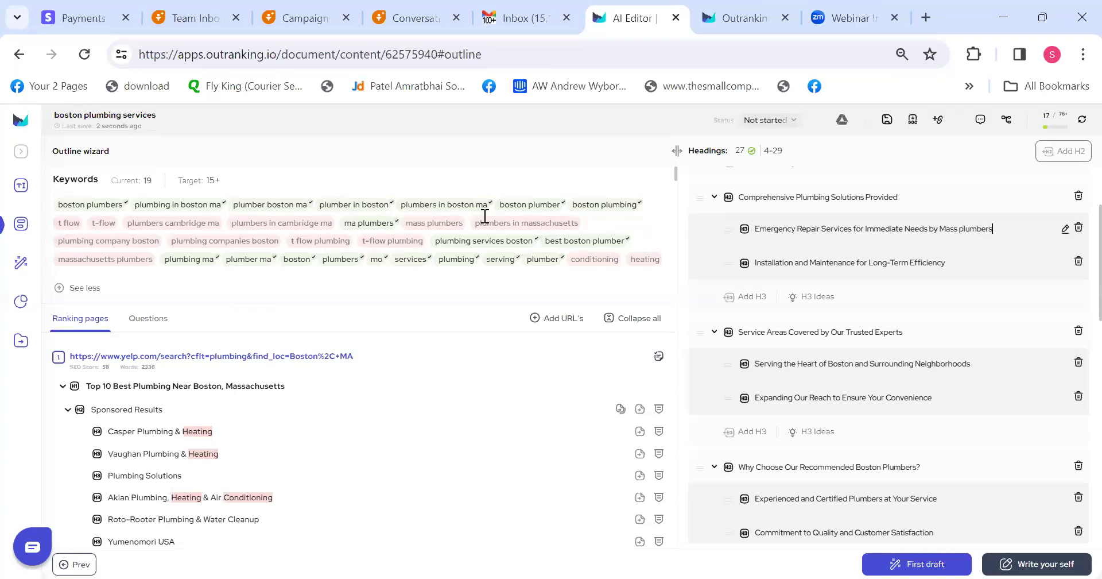
left_click_drag(407, 224, 450, 225)
left_click(463, 232)
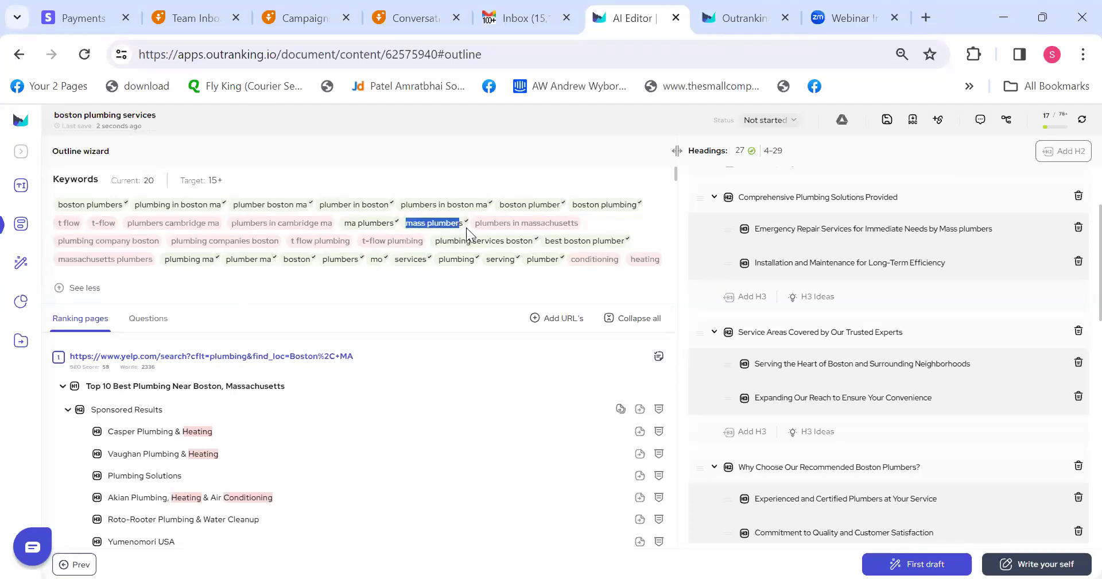
Remove "by Mass plumbers" from the end of the H3 heading "Emergency Repair Services for Immediate Needs".
left_click_drag(997, 229, 929, 229)
key("BackSpace")
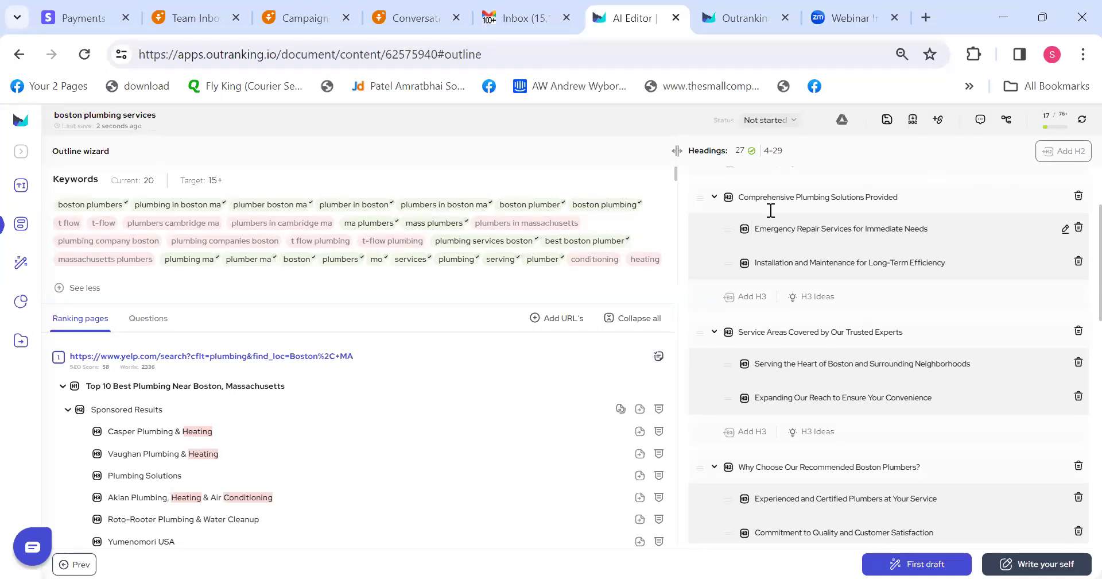
Turn the FAQ subheading "How Do I Know If I Need Emergency Plumbing Services?" into a new H2 heading and delete the original H3.
scroll(1075, 401, "down", 10)
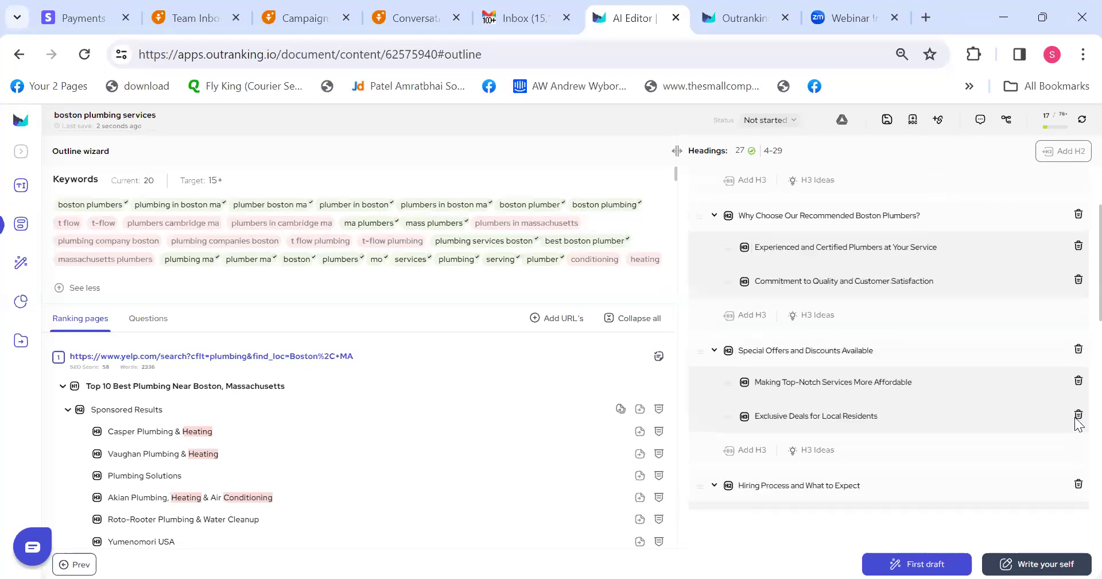
scroll(1074, 462, "down", 1)
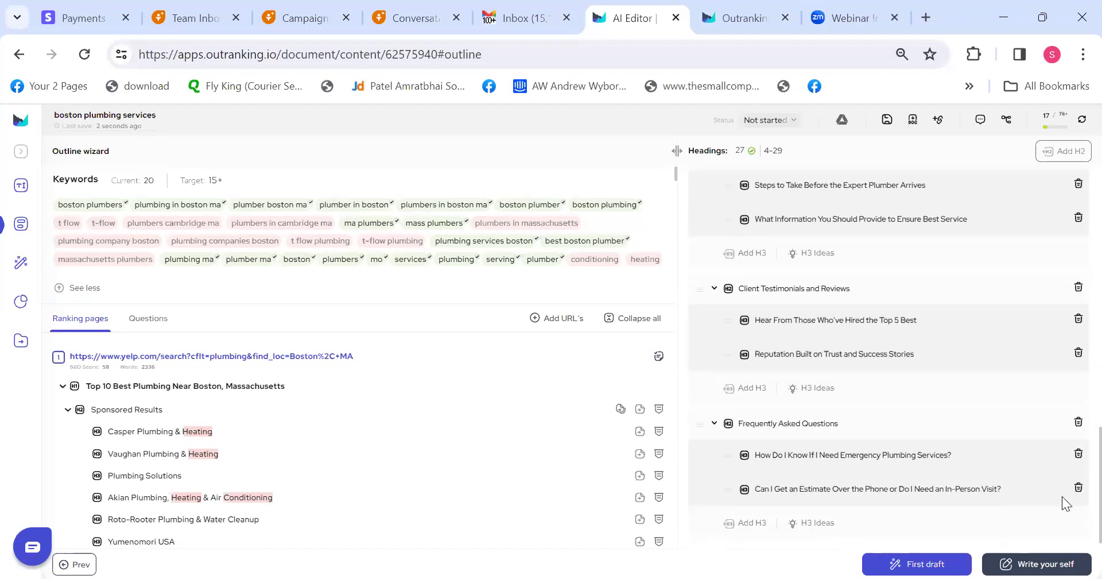
left_click_drag(986, 454, 741, 455)
key("ctrl+c")
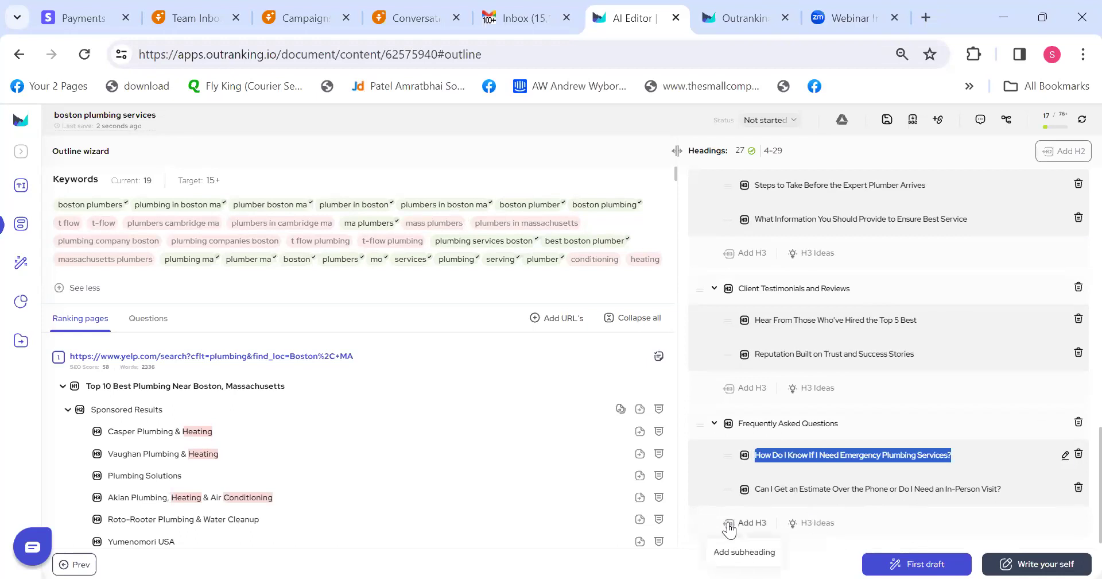
left_click(1061, 157)
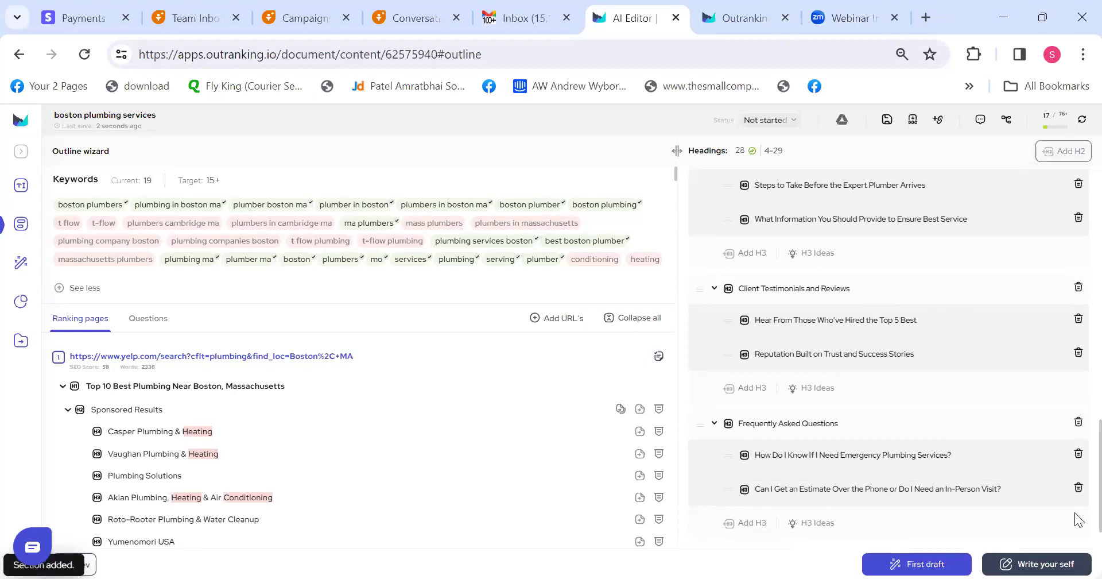
key("ctrl+v")
key("Return")
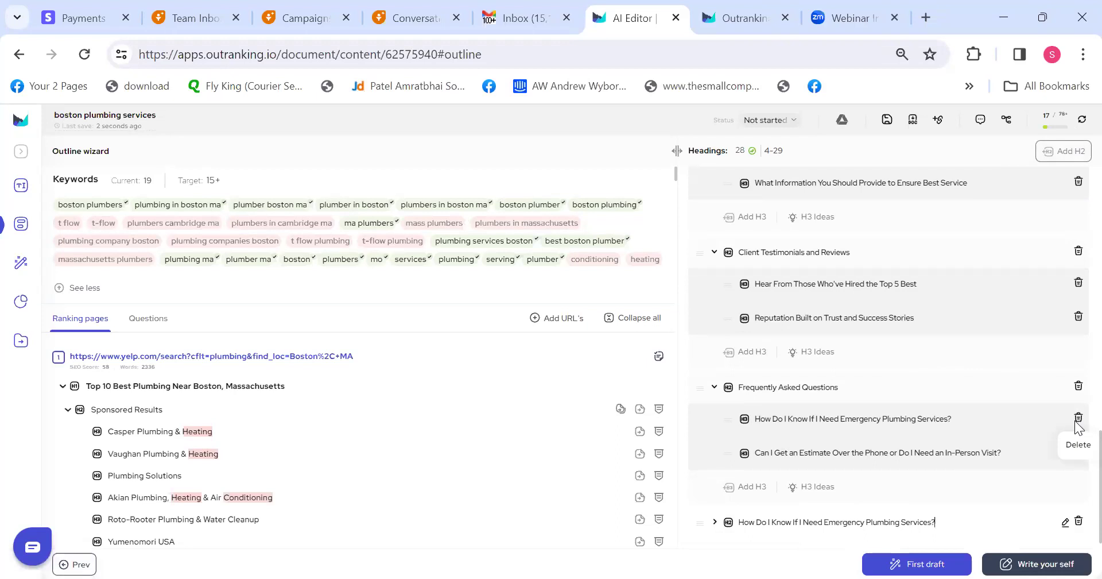
left_click(1078, 419)
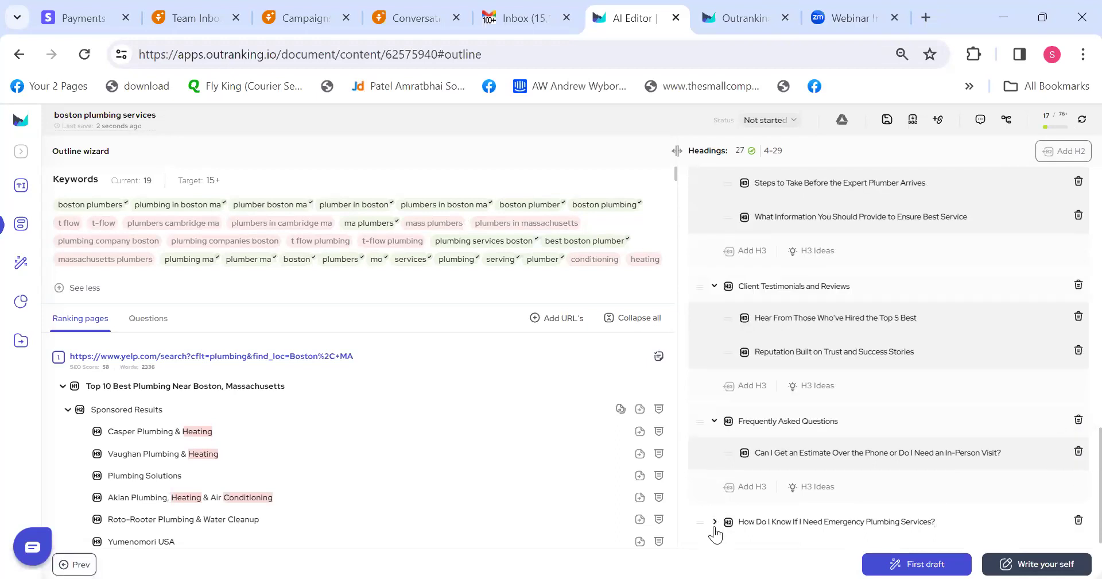
Generate H3 ideas under the H2 "How Do I Know If I Need Emergency Plumbing Services?" and delete that whole section.
scroll(1075, 505, "down", 1)
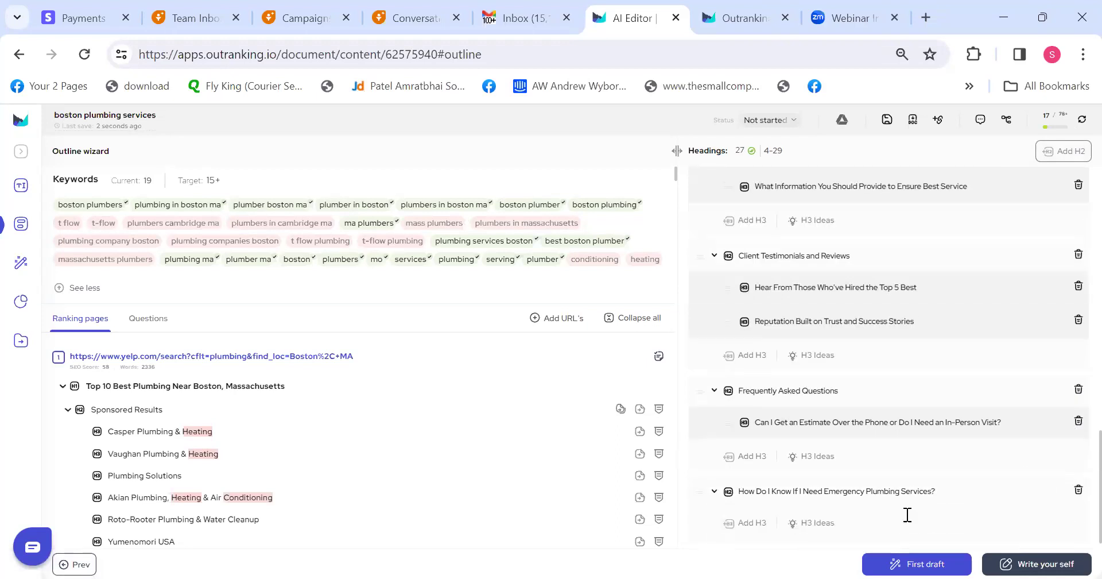
left_click(827, 532)
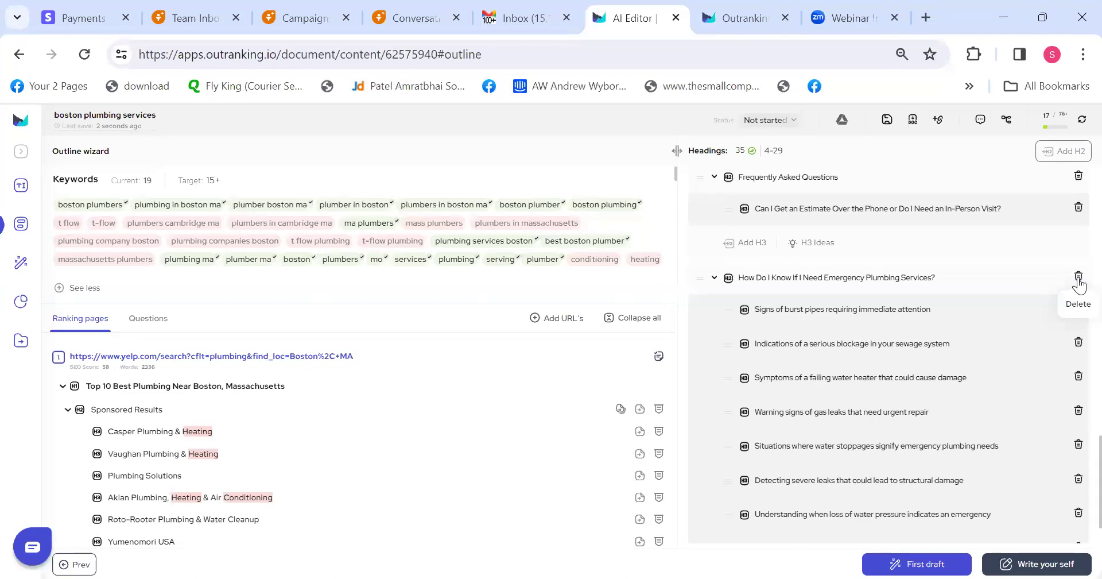
scroll(1076, 436, "up", 1)
left_click(1078, 361)
Add "Related Plumbing Searches in Boston, MA" from the Yelp ranking page to the outline and move it under Frequently Asked Questions as its first H3.
scroll(1075, 450, "up", 10)
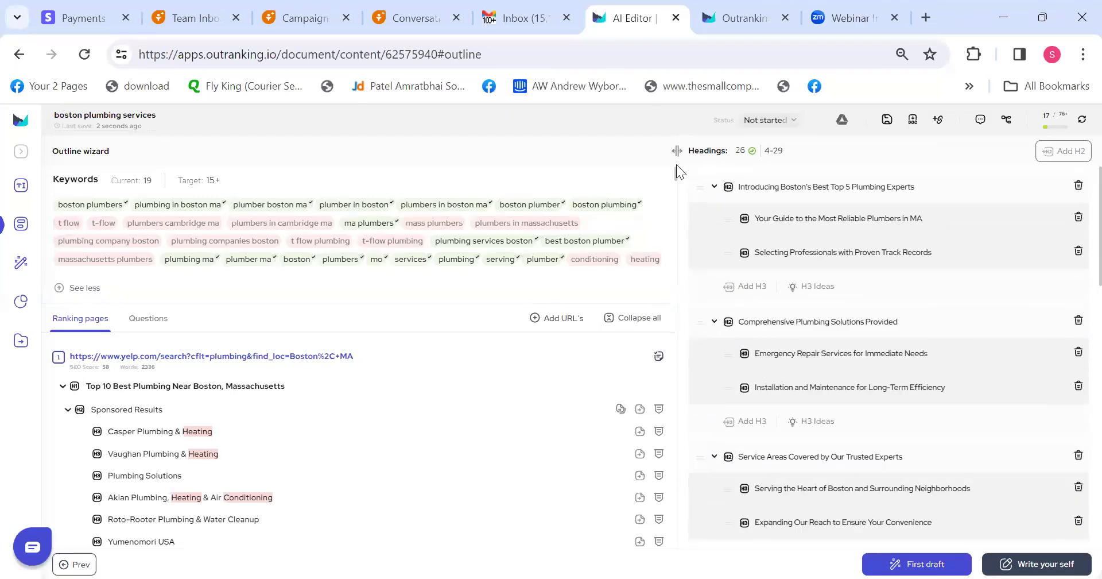
mouse_move(677, 171)
left_mouse_down()
mouse_move(675, 182)
mouse_move(680, 158)
left_mouse_up()
left_click_drag(675, 175, 681, 197)
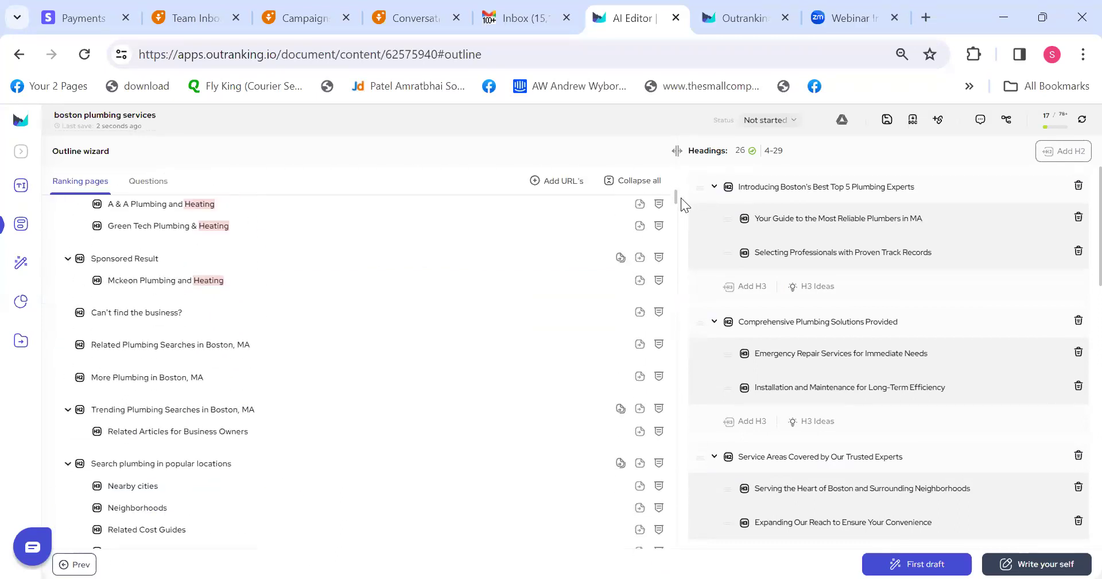
left_click(639, 345)
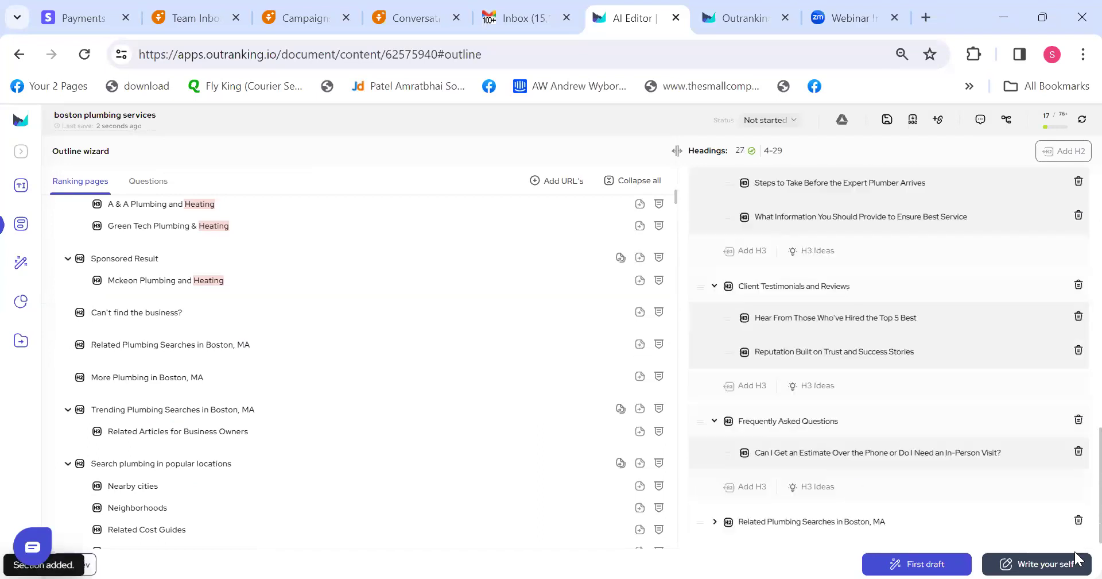
left_click(879, 521)
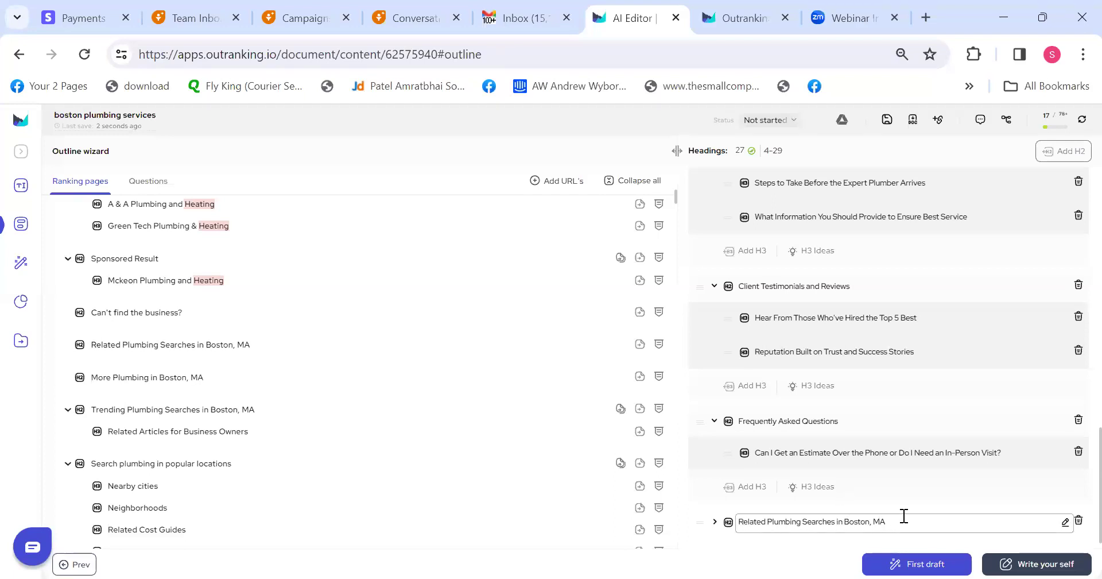
left_click_drag(699, 521, 715, 445)
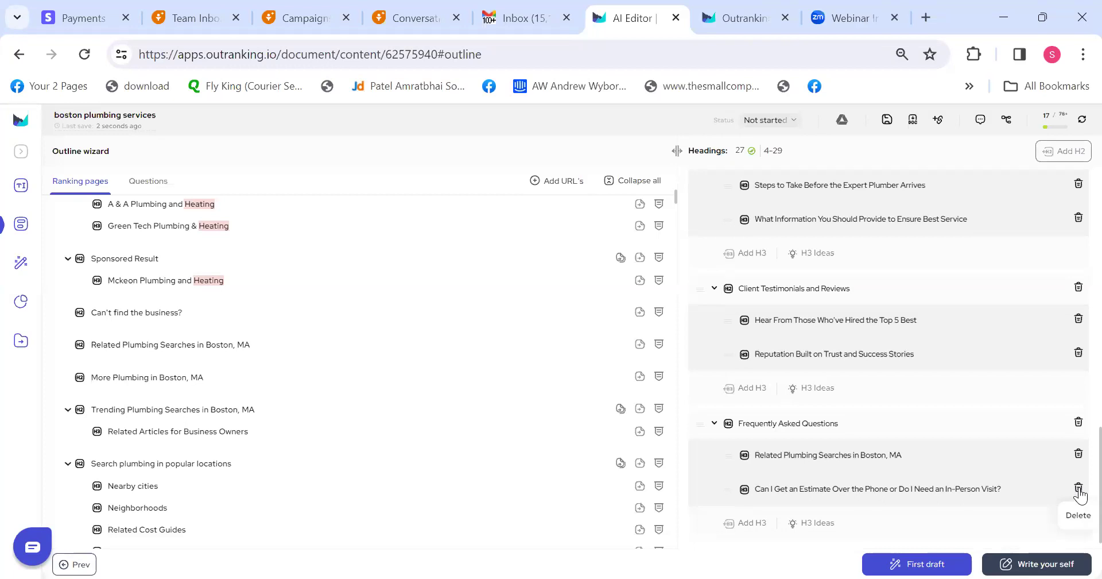
Add the suggested questions about performance cookies and roto-rooter's hours of operation to the outline and move both under Frequently Asked Questions.
scroll(1075, 470, "up", 1)
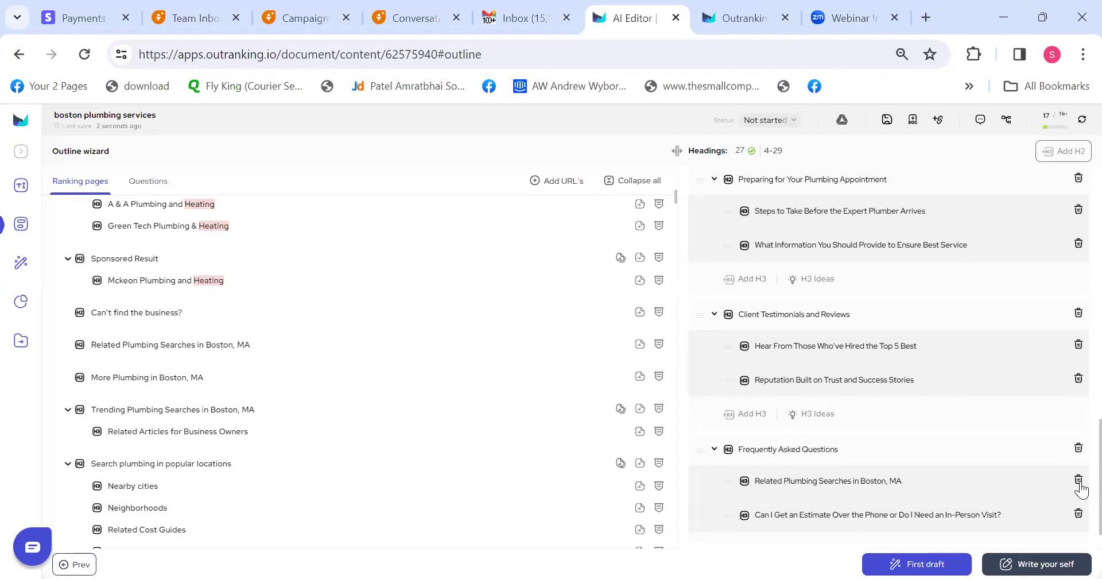
scroll(1076, 413, "up", 12)
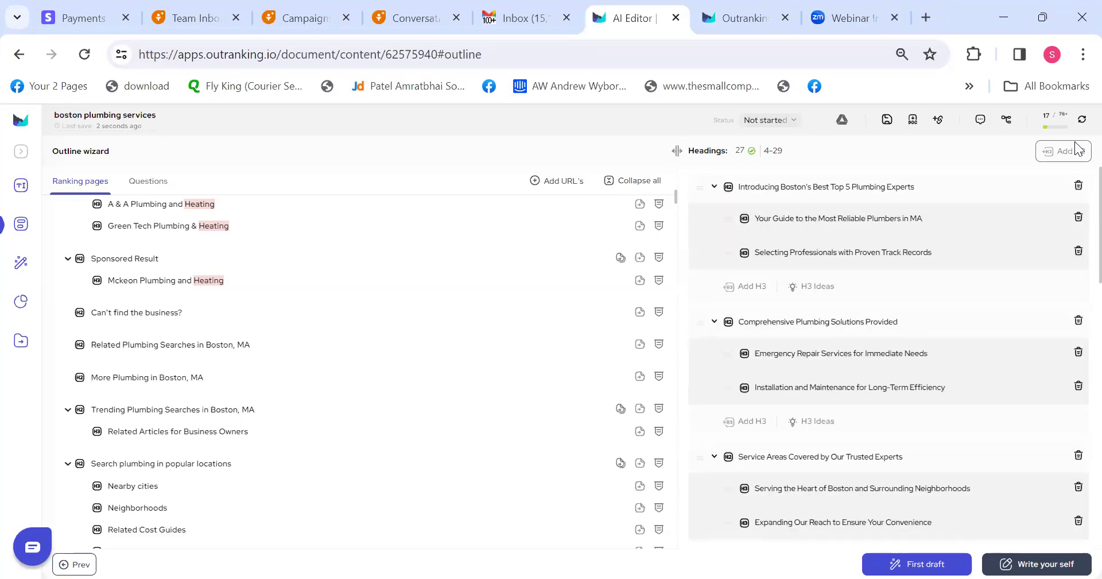
left_click_drag(676, 198, 676, 155)
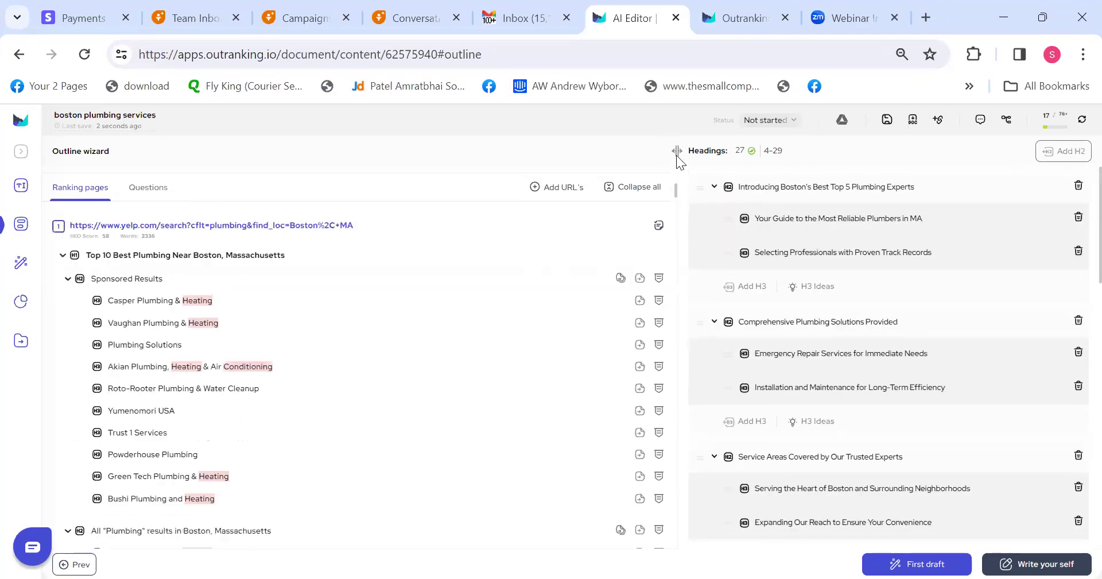
left_click(148, 319)
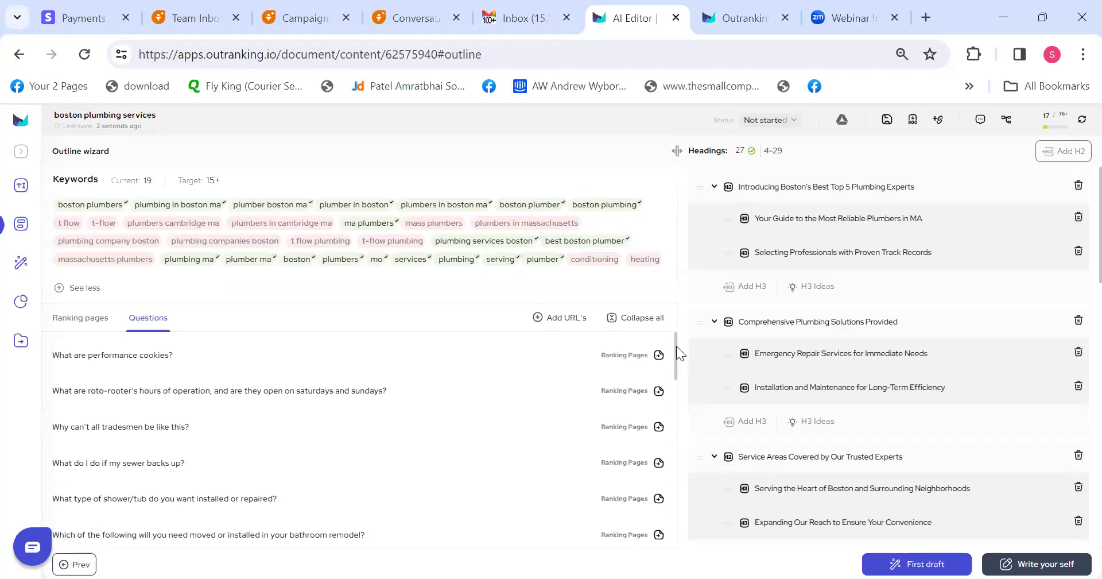
left_click(659, 355)
left_click(659, 391)
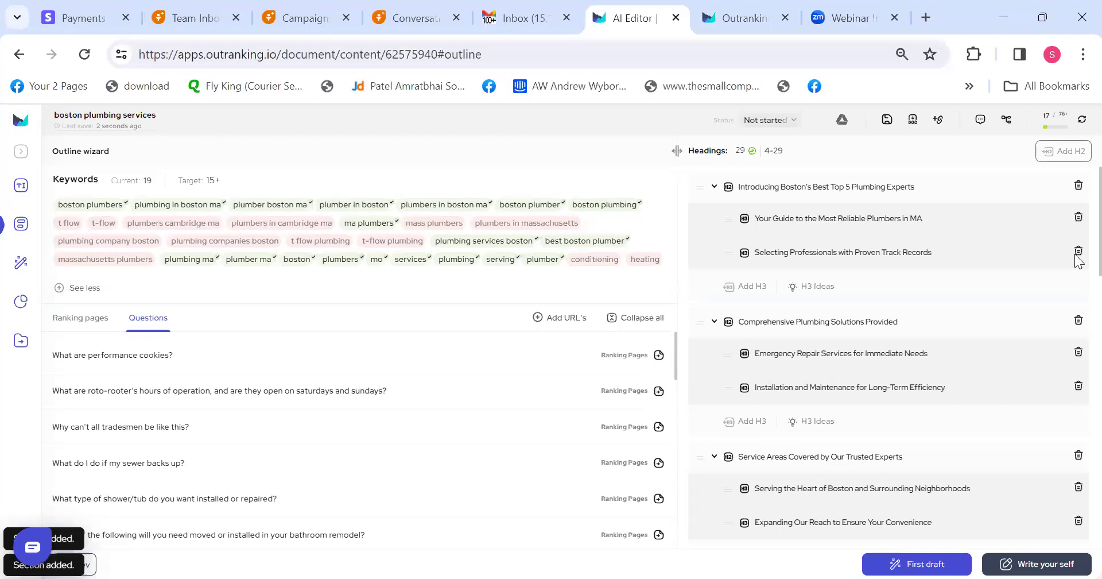
left_click_drag(703, 491, 735, 415)
left_click_drag(698, 523, 718, 441)
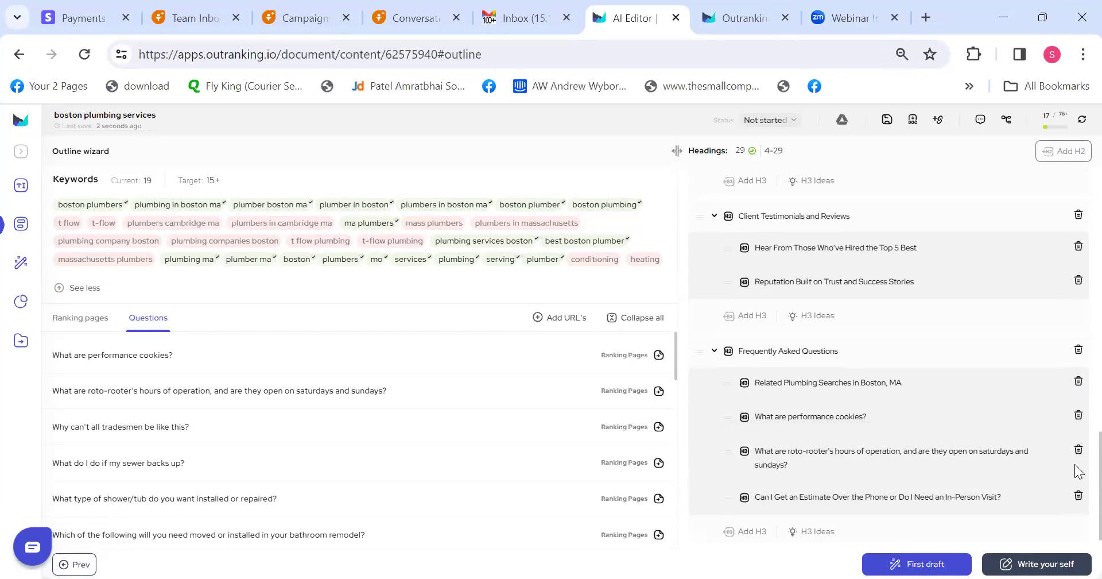
Look at the ranking pages' form for adding URLs to the background data and close it without entering any.
scroll(1079, 436, "up", 15)
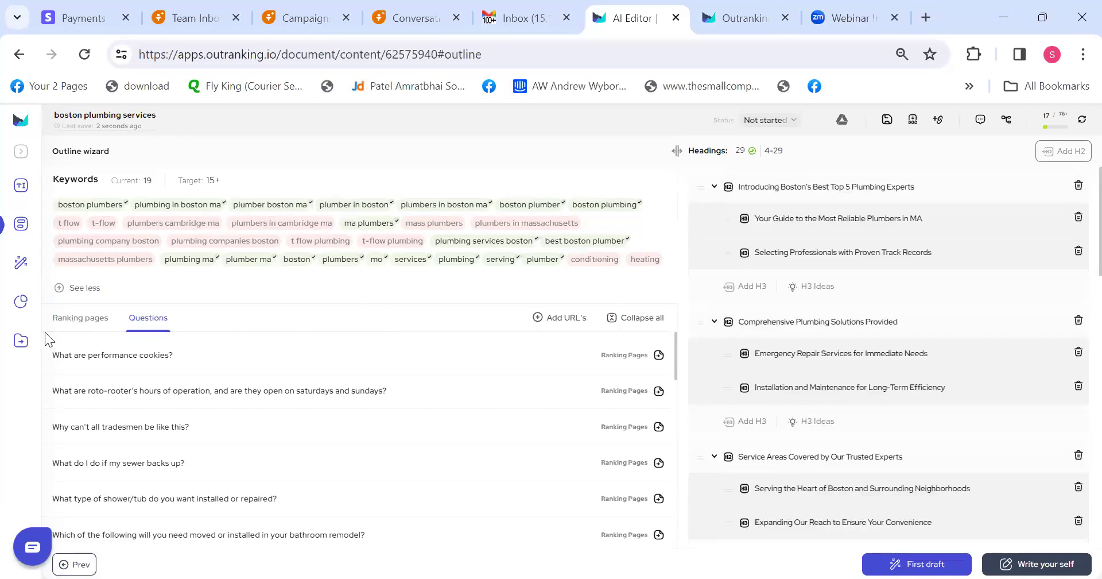
left_click(58, 326)
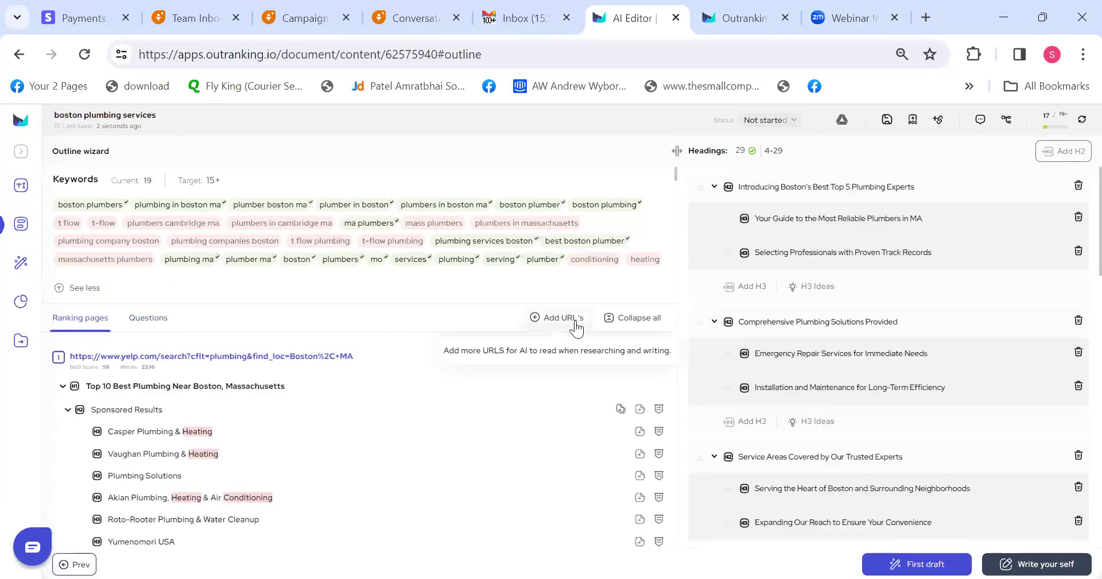
left_click(575, 320)
left_click(286, 255)
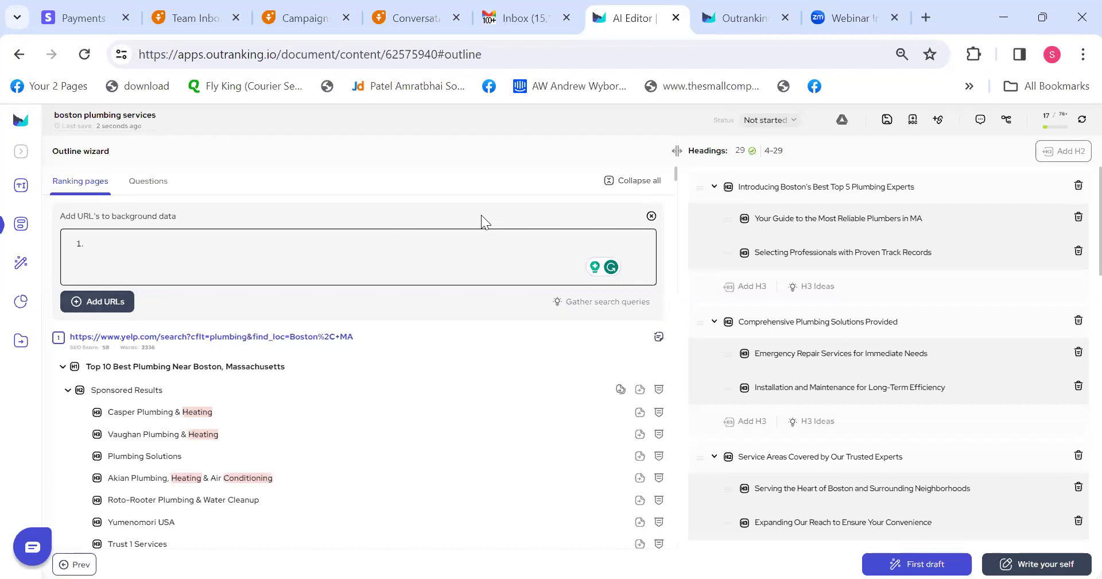
left_click(652, 216)
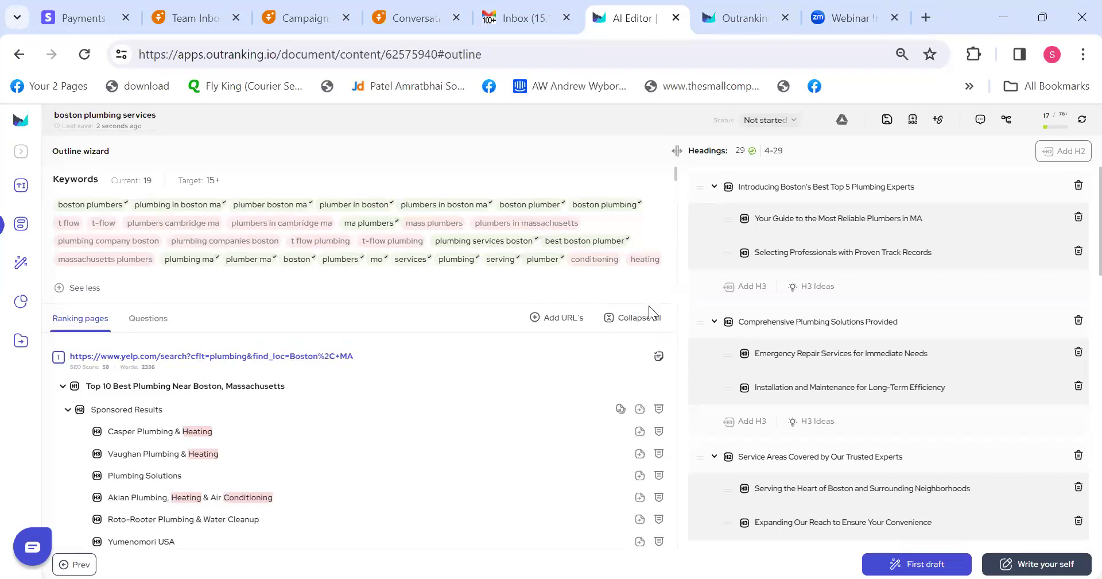
Collapse the headings of all ranking pages and look through the list of competitor URLs with their SEO scores and word counts.
left_click(636, 317)
scroll(674, 196, "down", 4)
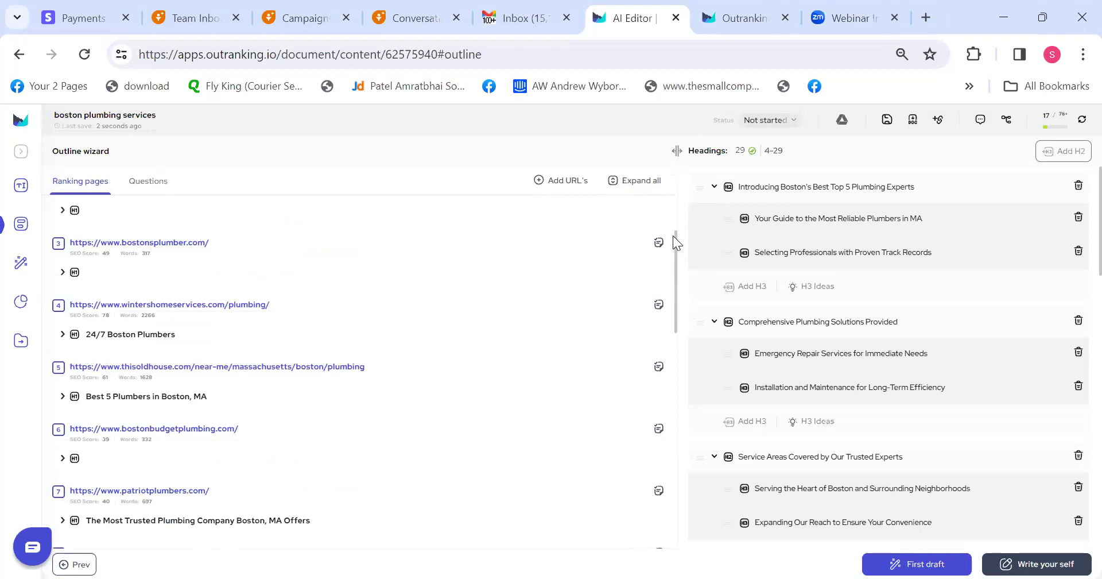
left_click(659, 430)
left_click(658, 431)
left_click_drag(676, 323, 675, 206)
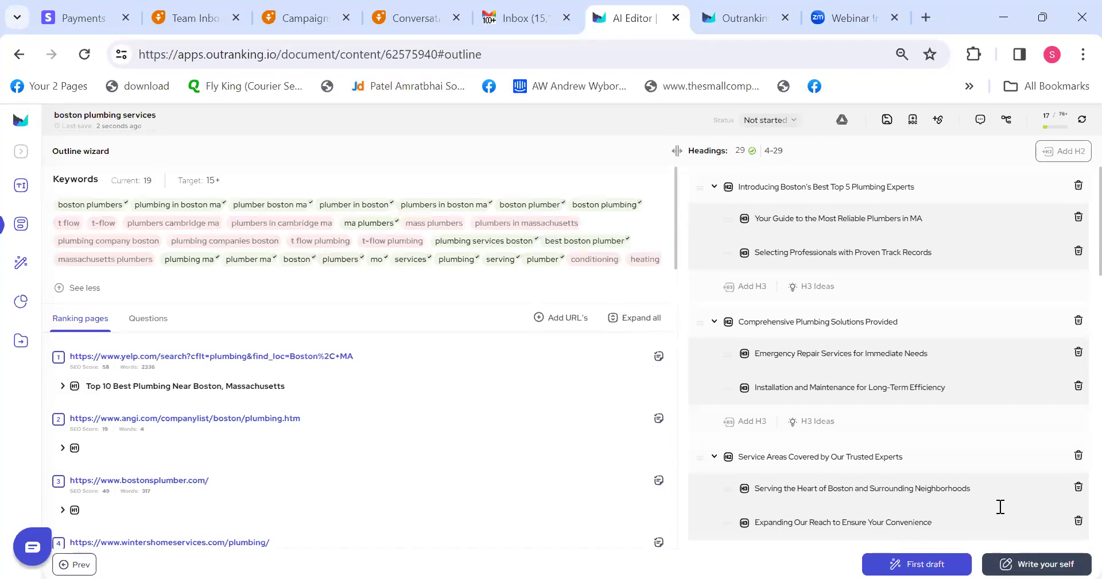
Proceed from the outline to writing the document without a generated first draft, and look through its title and headings.
left_click(1024, 561)
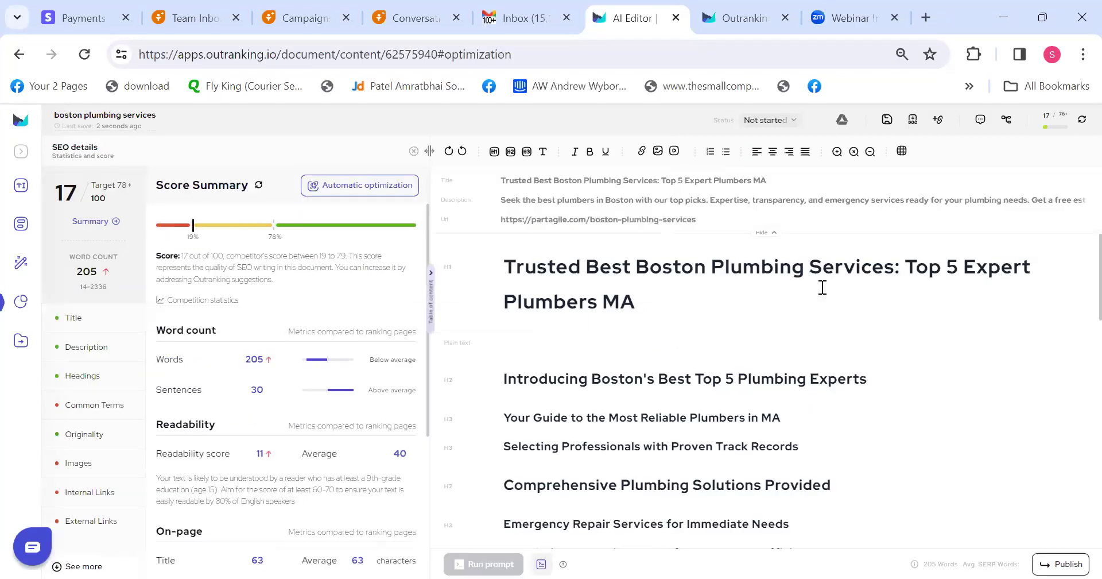
scroll(1084, 448, "down", 15)
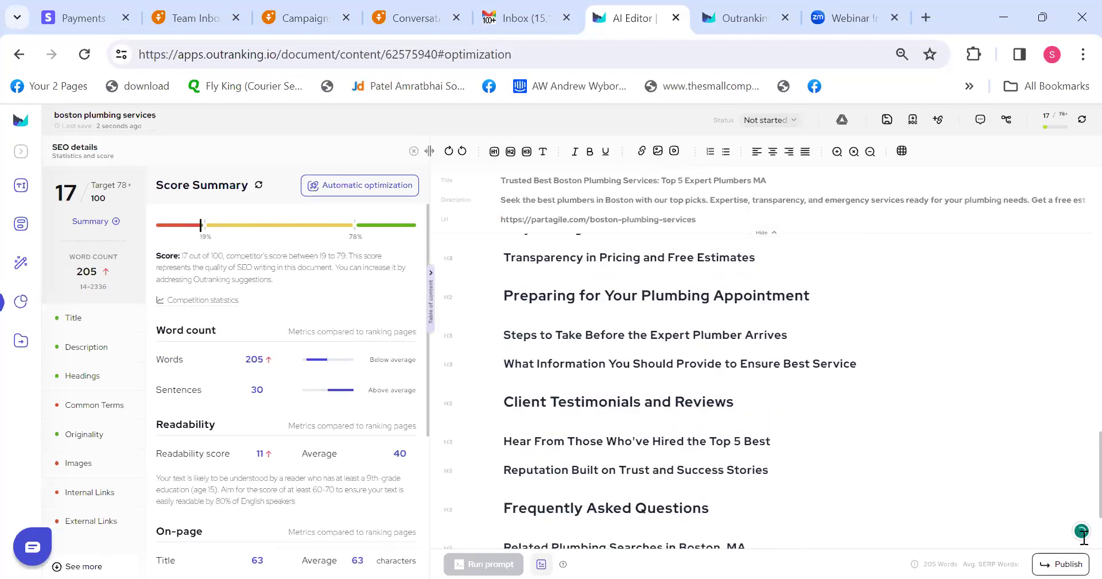
scroll(814, 305, "up", 15)
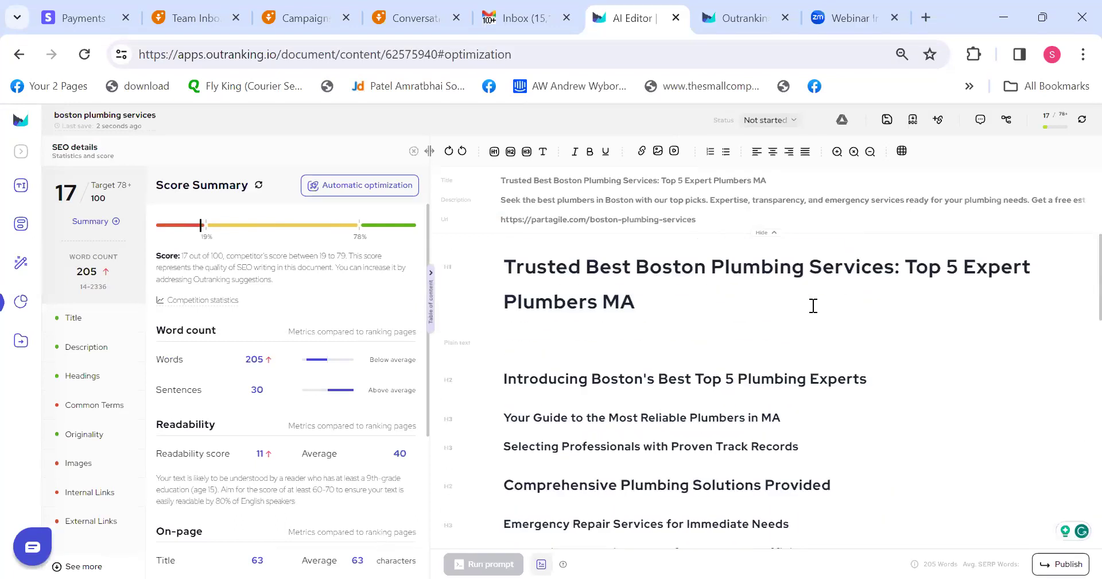
scroll(1083, 344, "down", 10)
scroll(856, 352, "up", 10)
Insert the prompt line ">write an introduction to Boston's Best Top 5 Plumbing Experts" below the H2 "Introducing Boston's Best Top 5 Plumbing Experts".
left_click(896, 375)
key("Return")
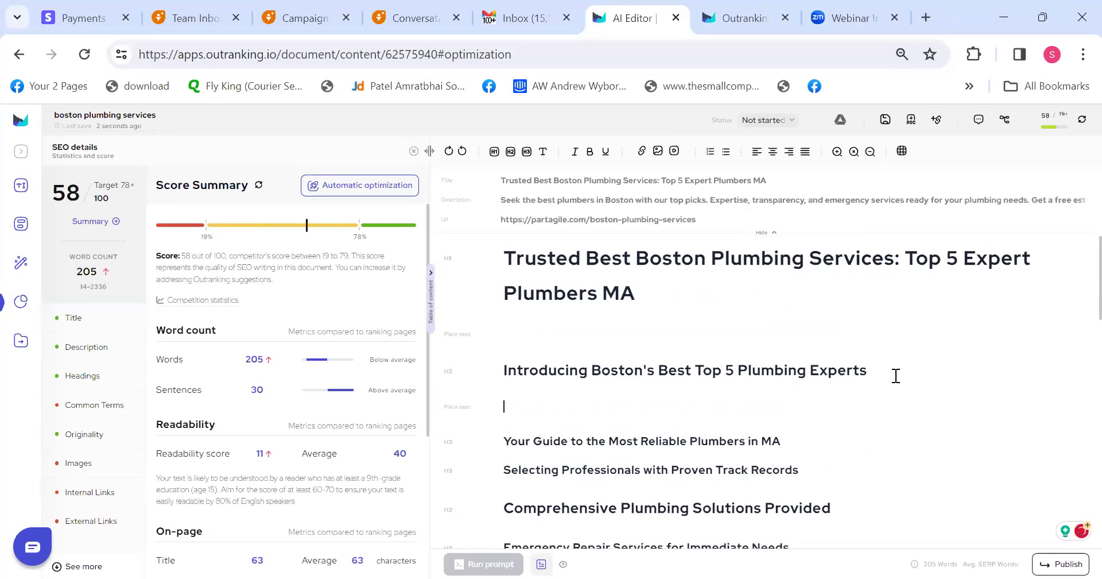
type(">")
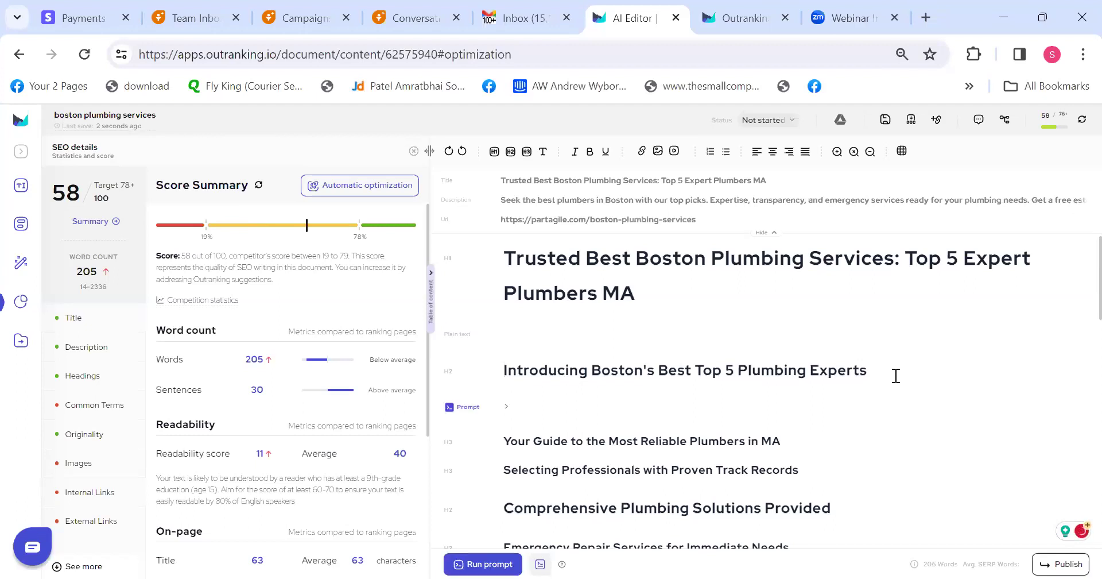
type("write an intri")
key("BackSpace")
type("odcution")
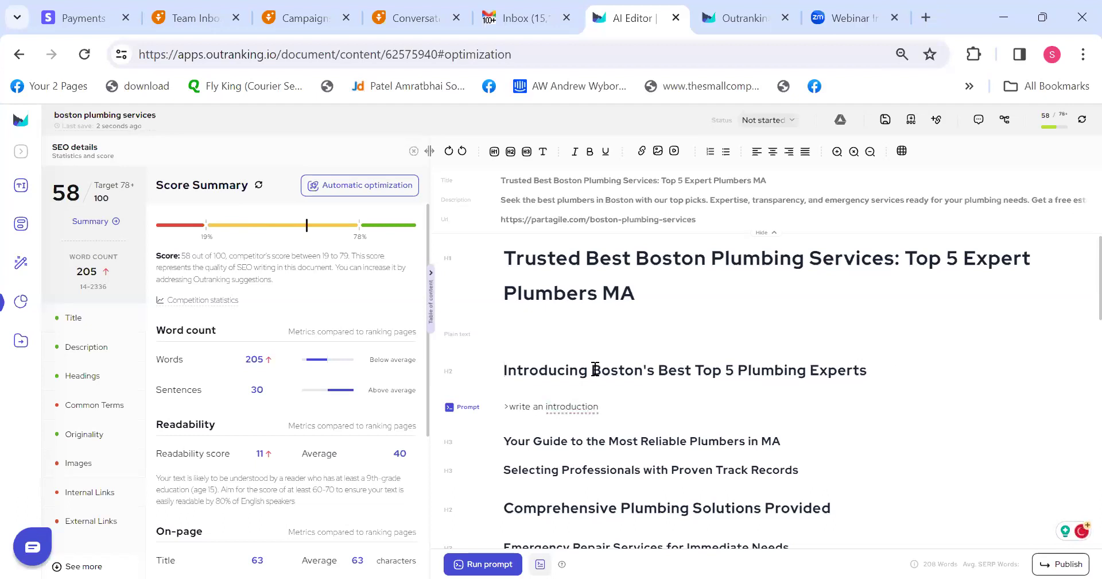
left_click_drag(595, 369, 860, 368)
key("ctrl+c")
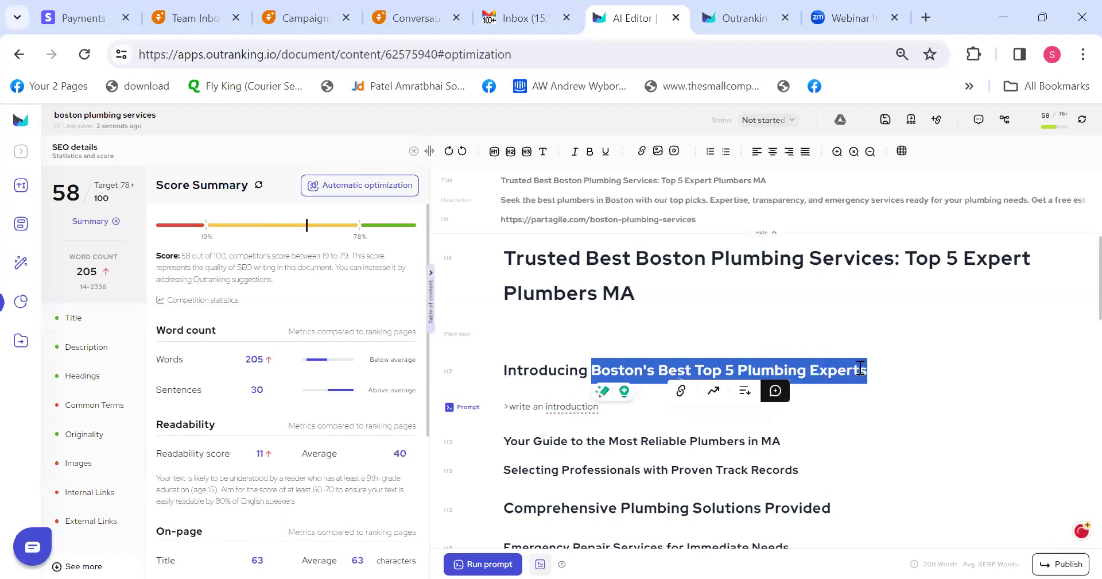
left_click(645, 406)
type("to")
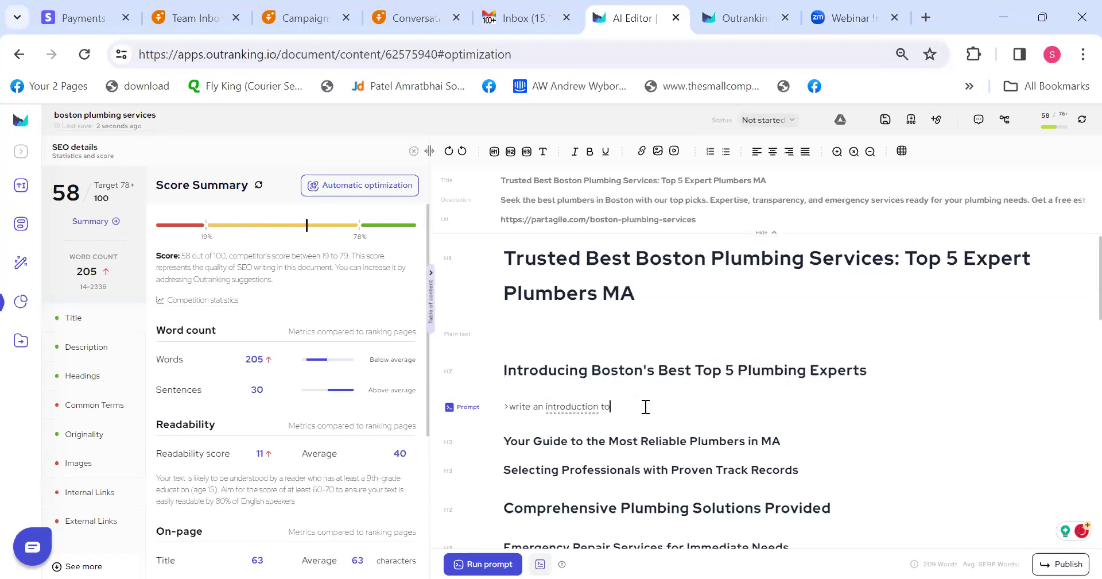
key("ctrl+v")
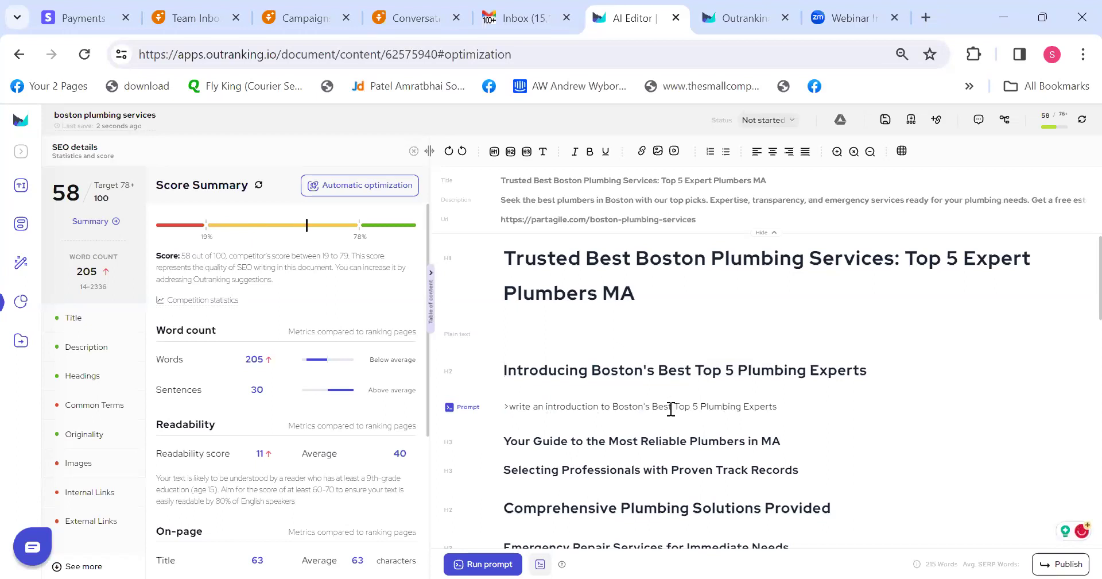
Reword the prompt below the first H2 to "> Write an introduction to Boston's Best Plumbing Experts", leaving out "Top 5".
left_click_drag(674, 406, 699, 406)
key("BackSpace")
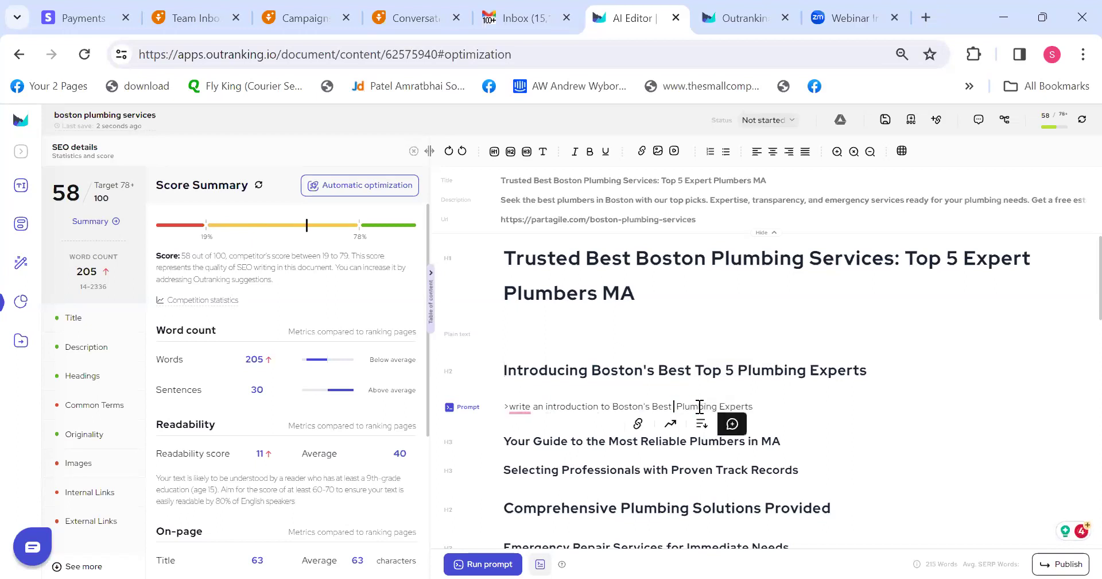
key("BackSpace")
left_click(766, 403)
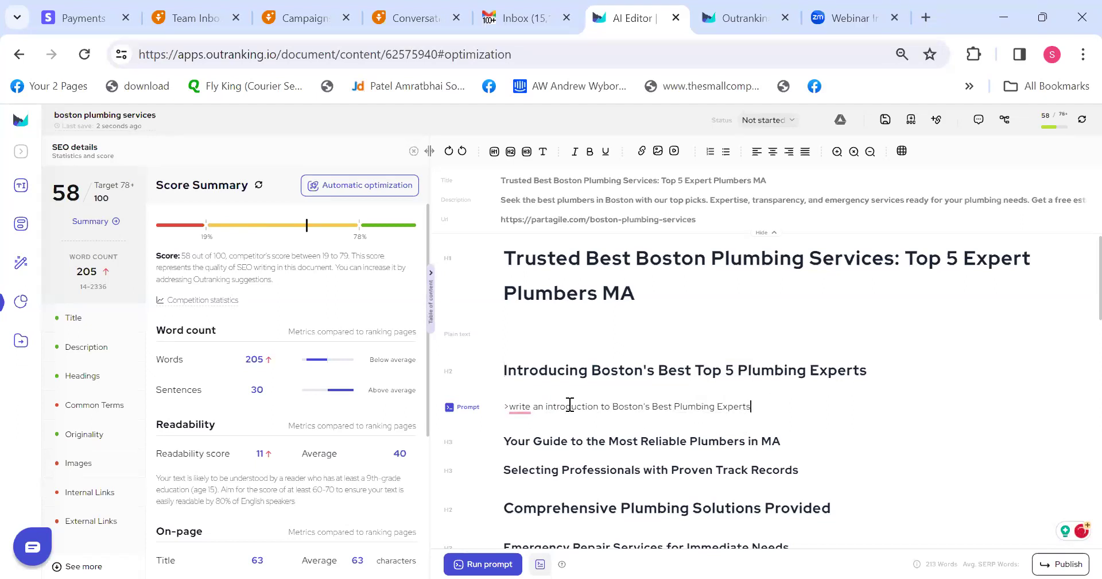
mouse_move(522, 407)
left_click(523, 445)
Append ". the answer should not be more than 150 words." to the introduction prompt and run it.
type(". the an")
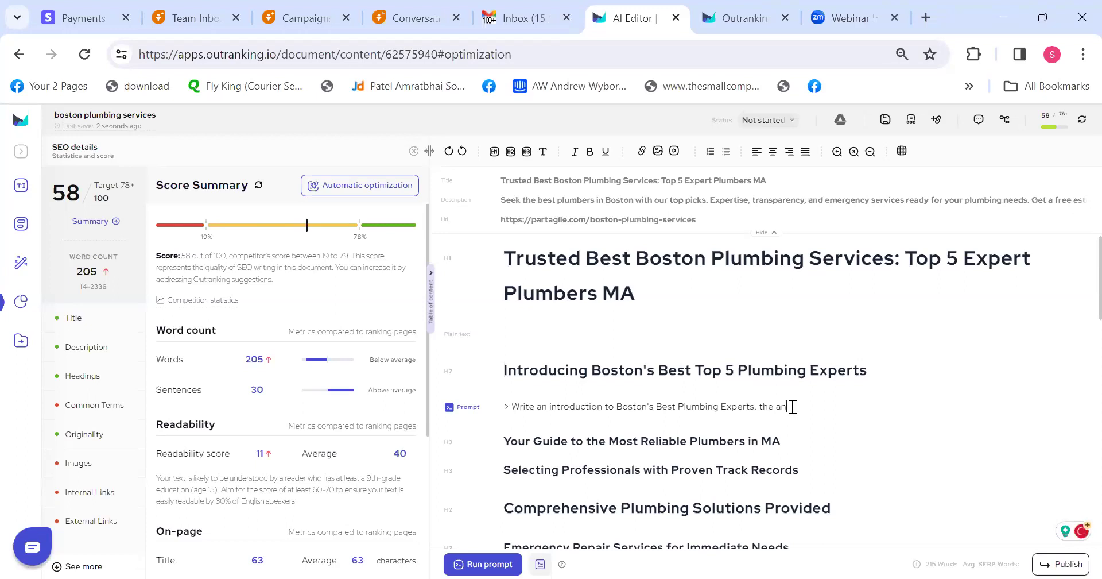
type("swer should not be more than 150")
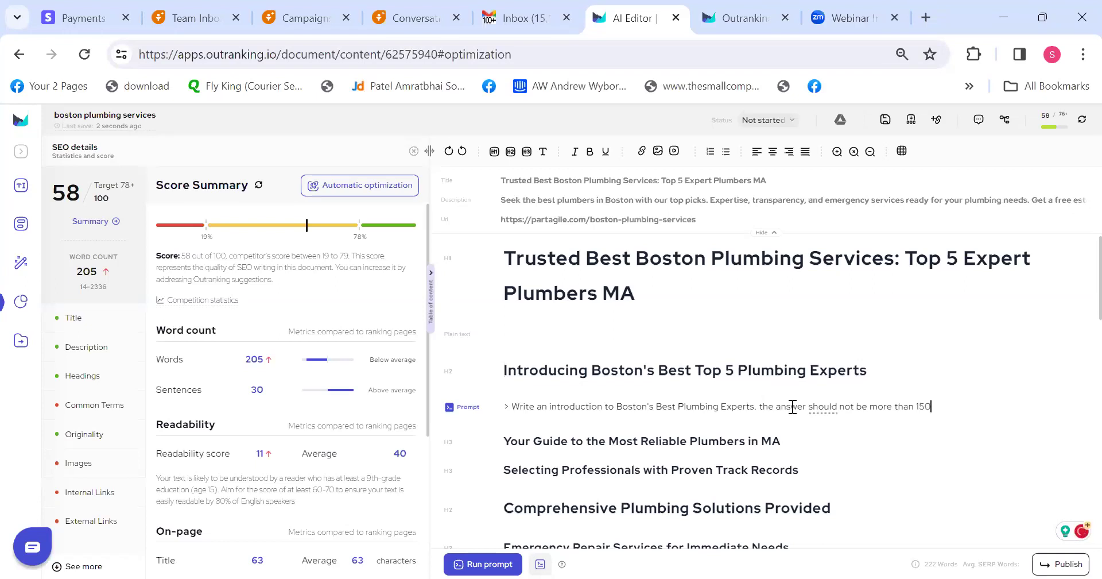
type(" words.")
left_click(475, 557)
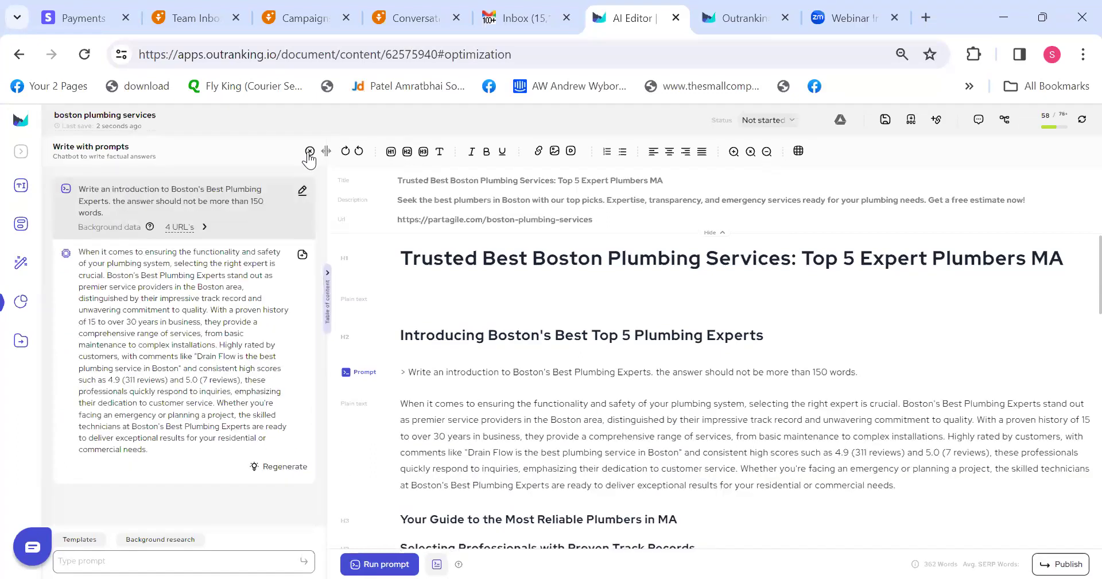
Delete the prompt line and the whole generated introduction paragraph below the H2 "Introducing Boston's Best Top 5 Plumbing Experts".
left_click_drag(906, 455, 400, 372)
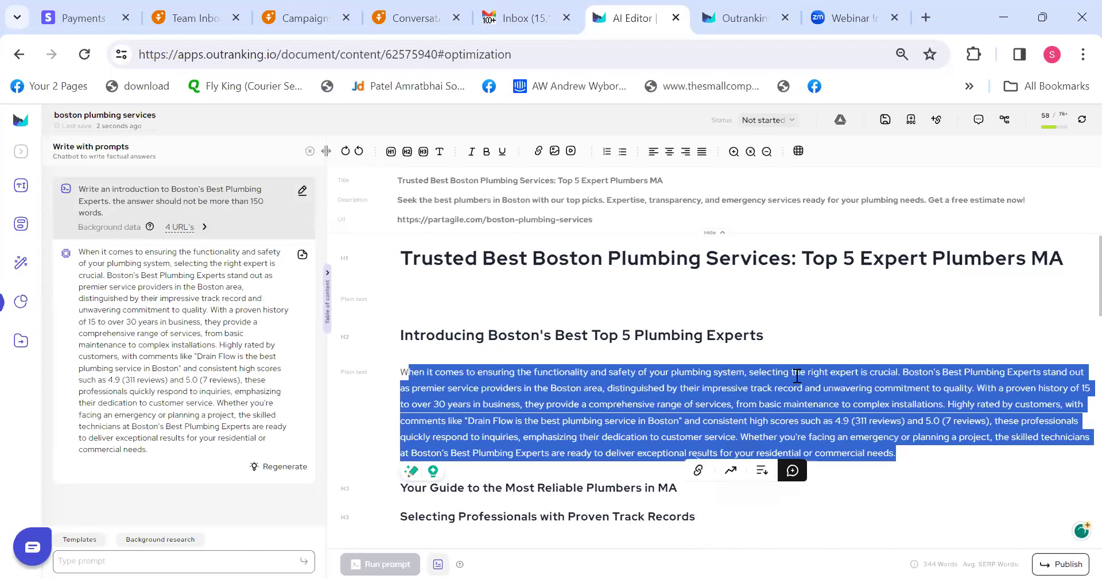
left_click(797, 375)
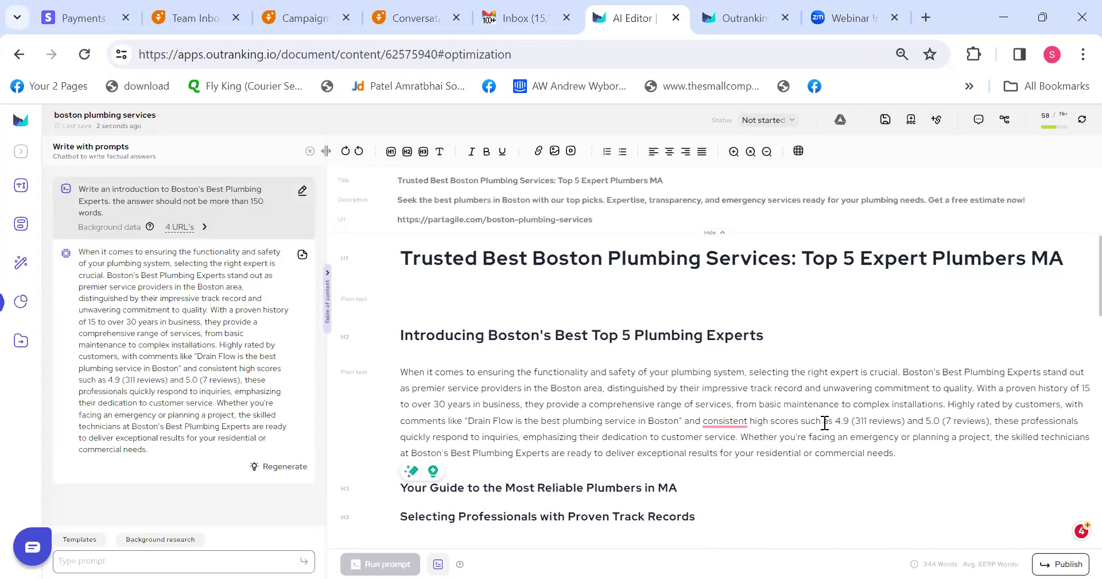
left_click_drag(915, 450, 815, 452)
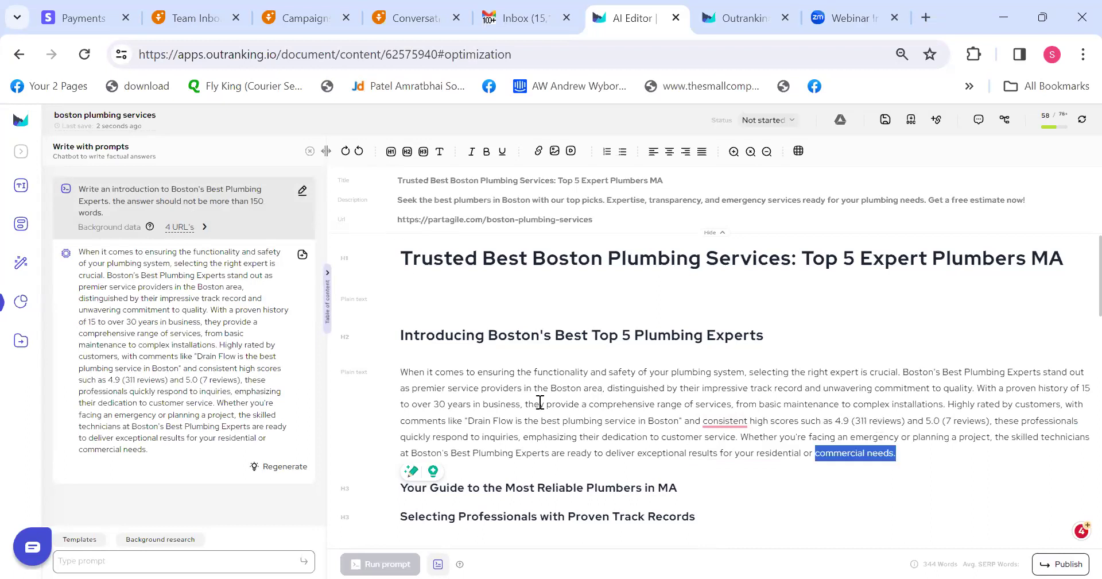
left_click(394, 364, "shift")
key("BackSpace")
Bring up the prompt template list below the first H2, dismiss it, and remove the leftover empty line.
type("/")
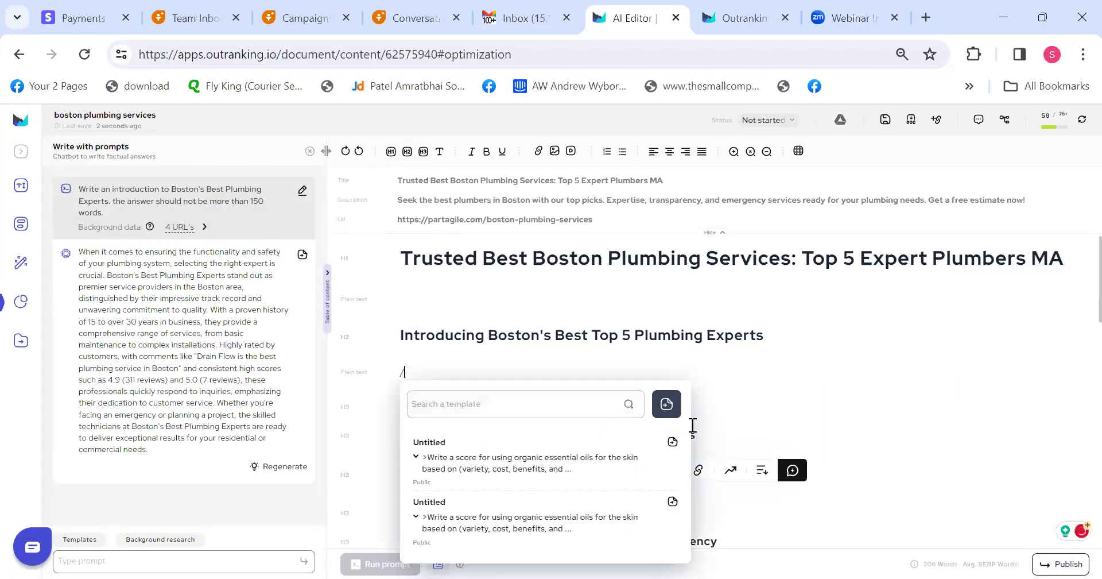
left_click(563, 371)
key("BackSpace")
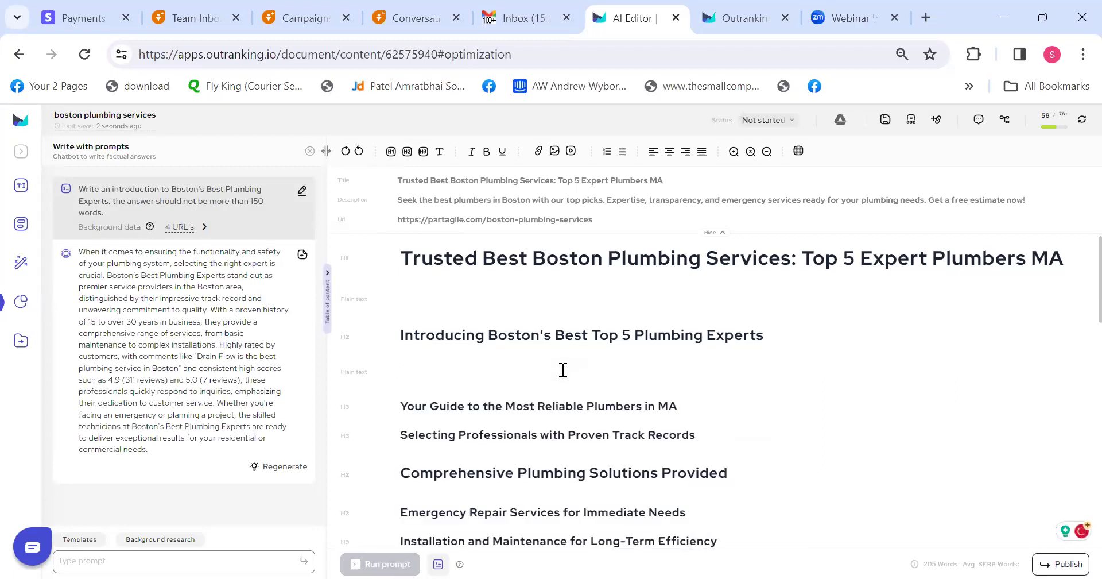
key("BackSpace")
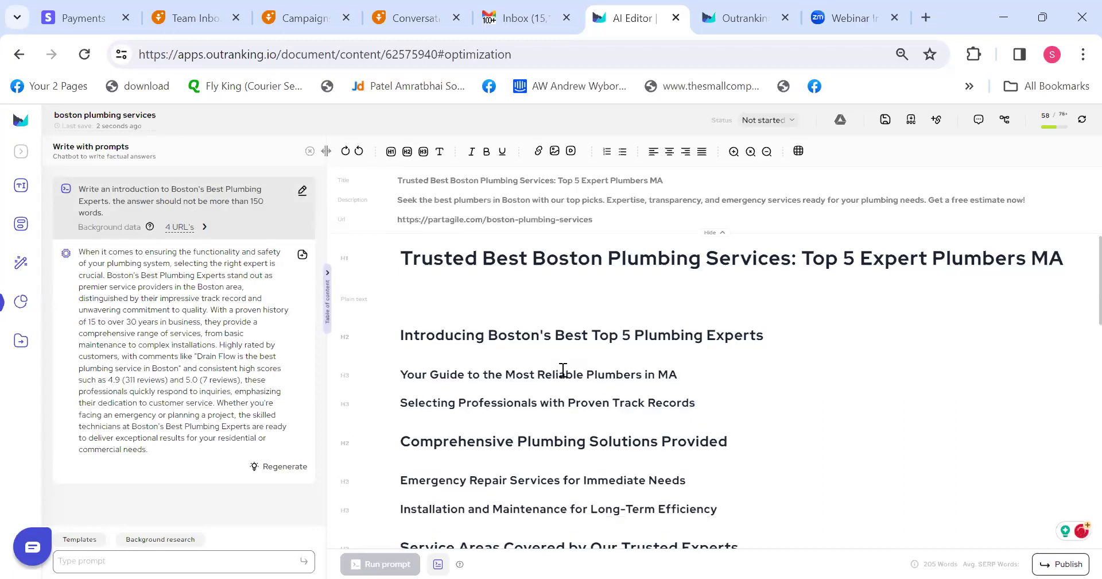
Go back to the outline, view the first draft options from there, and return to the outline.
left_click(21, 225)
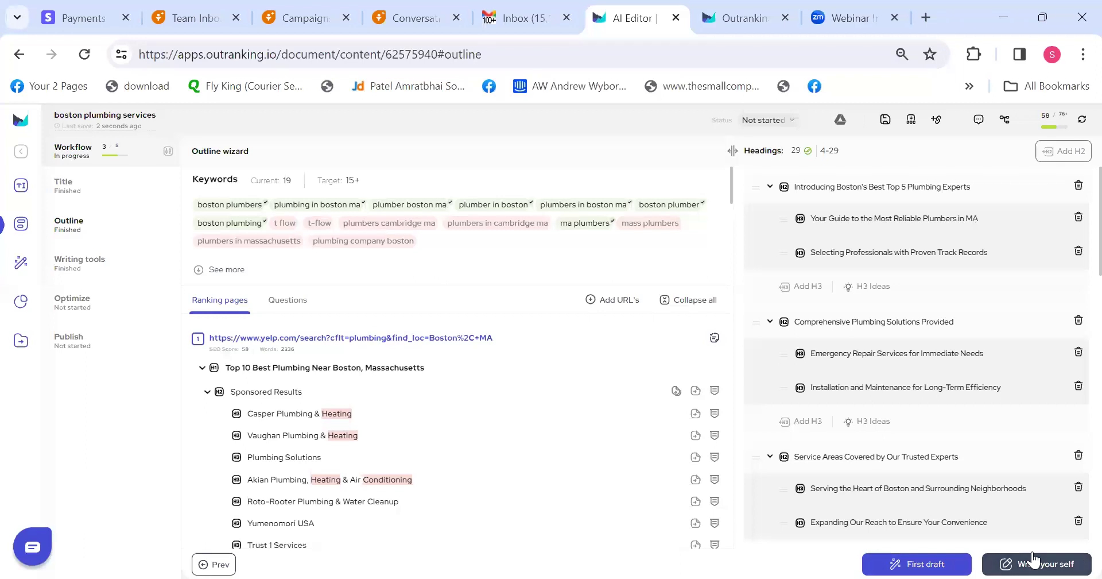
left_click(931, 560)
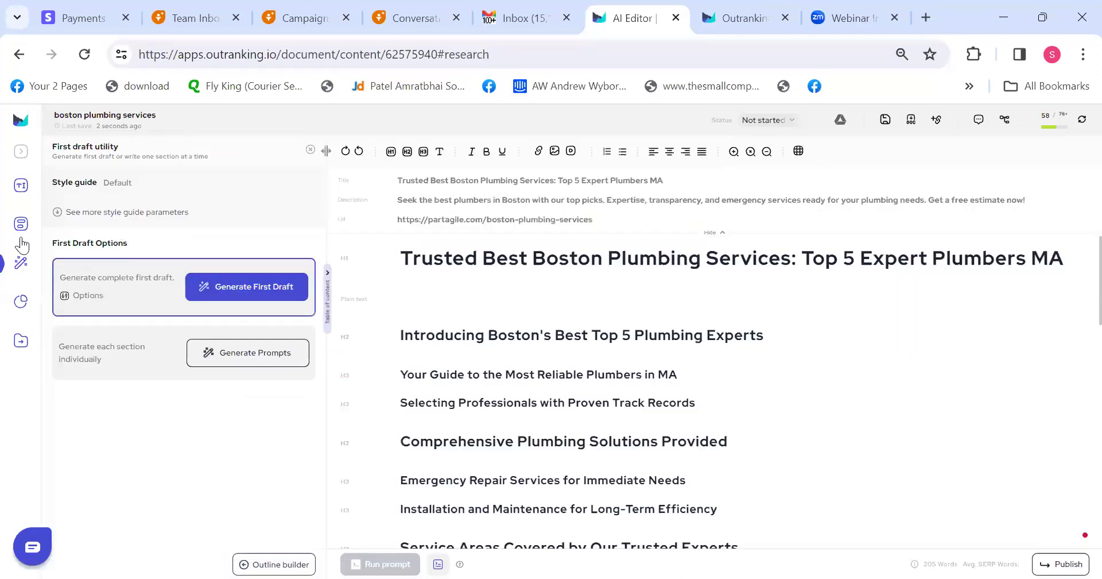
left_click(21, 227)
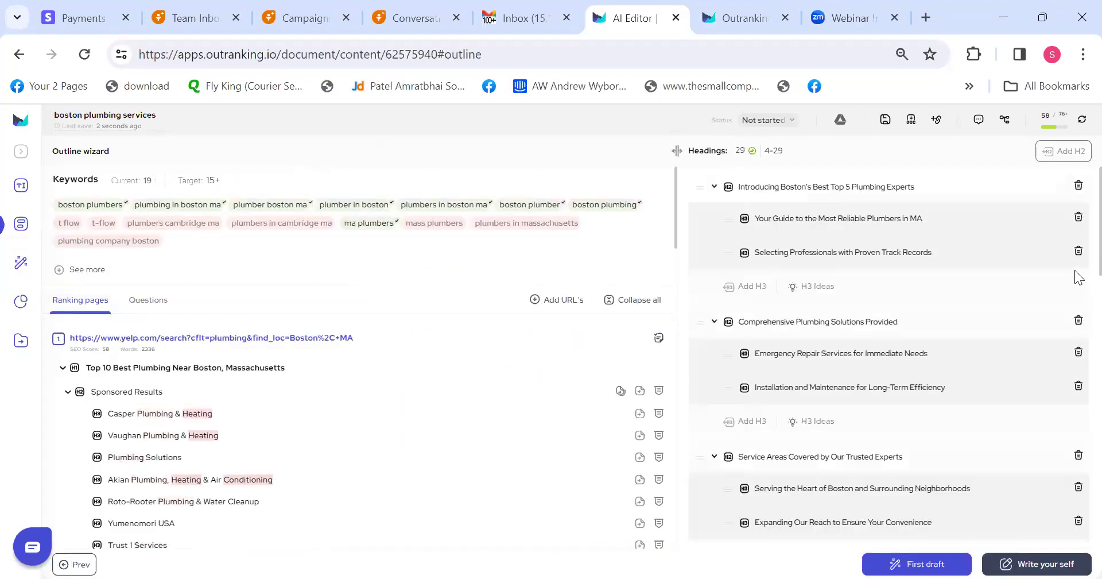
Delete the outline sections "Frequently Asked Questions", "Client Testimonials and Reviews" and "Preparing for Your Plumbing Appointment".
scroll(1028, 325, "down", 10)
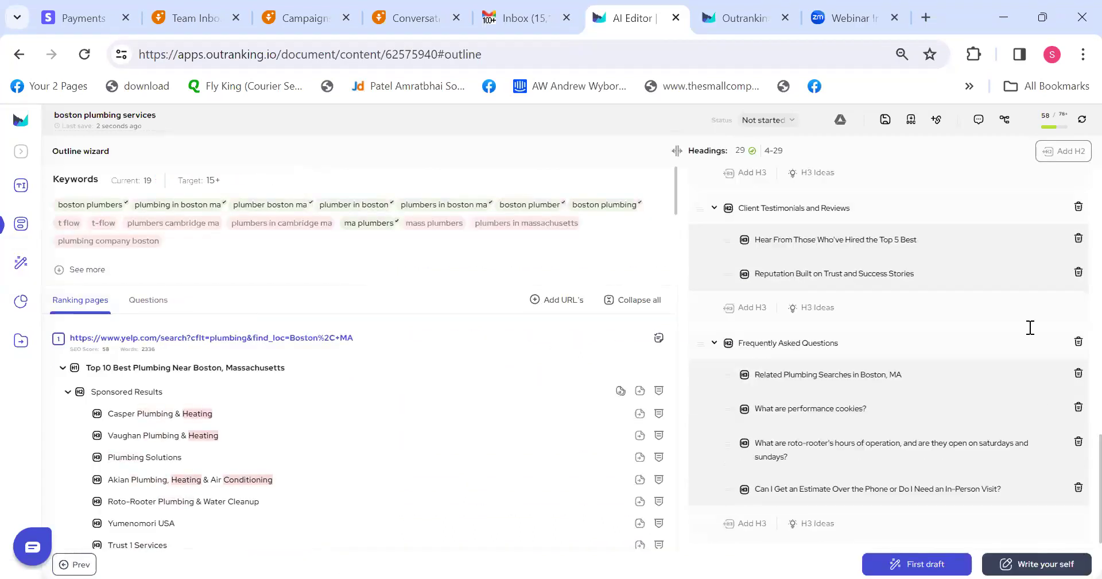
left_click(1078, 342)
left_click(1078, 422)
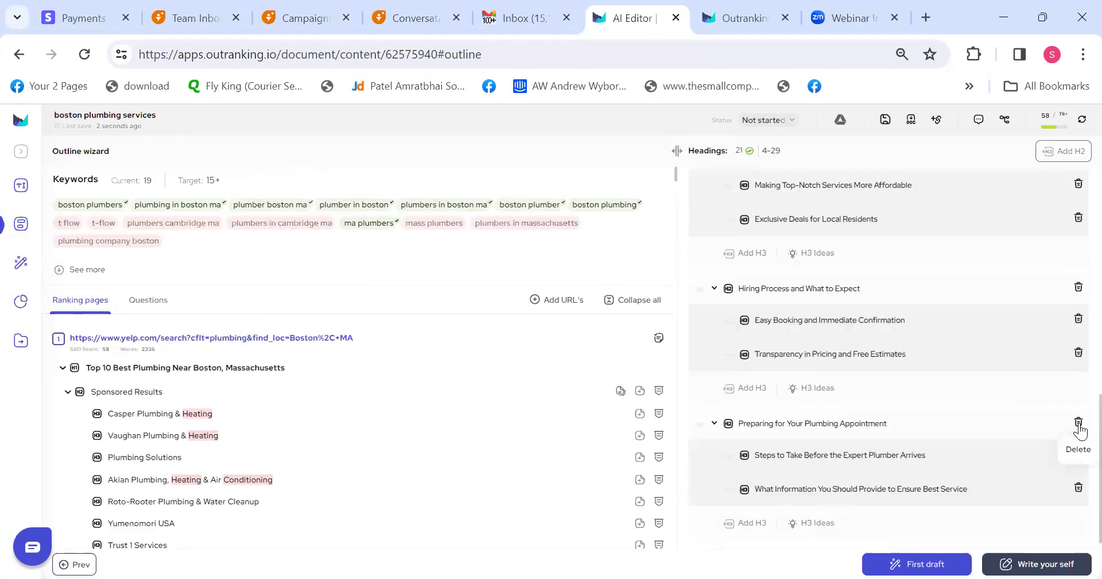
left_click(1078, 422)
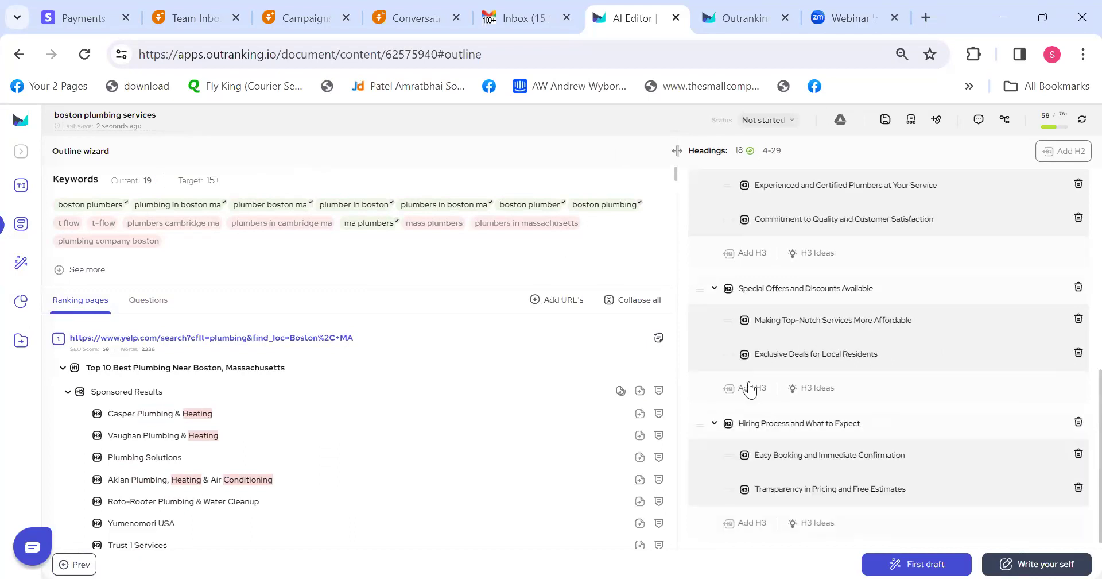
Proceed to the first draft utility, read the guidelines in the form for creating a style guide, and close it without saving.
left_click(906, 562)
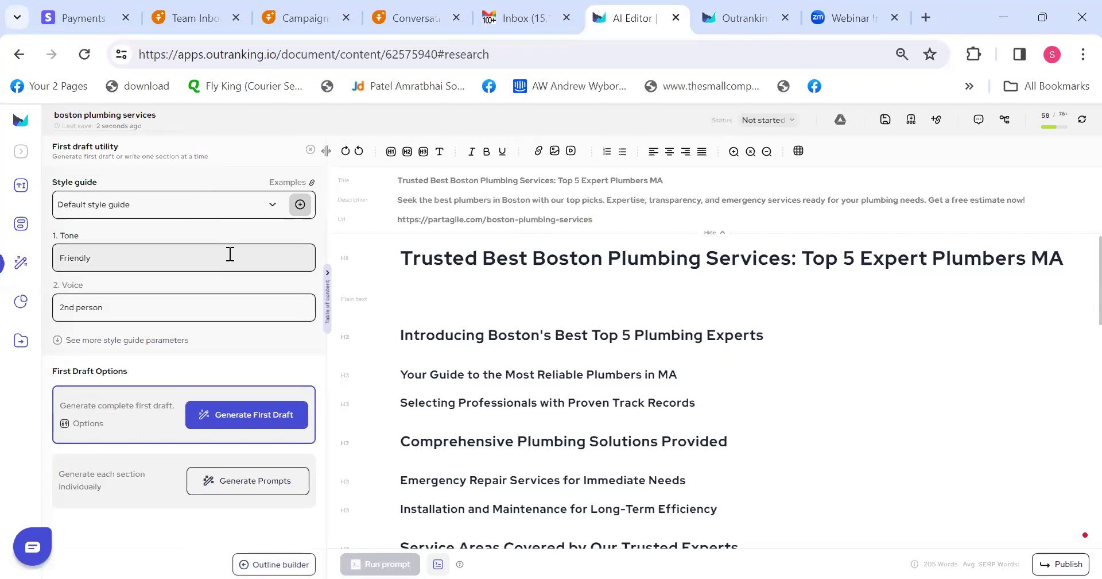
left_click(299, 205)
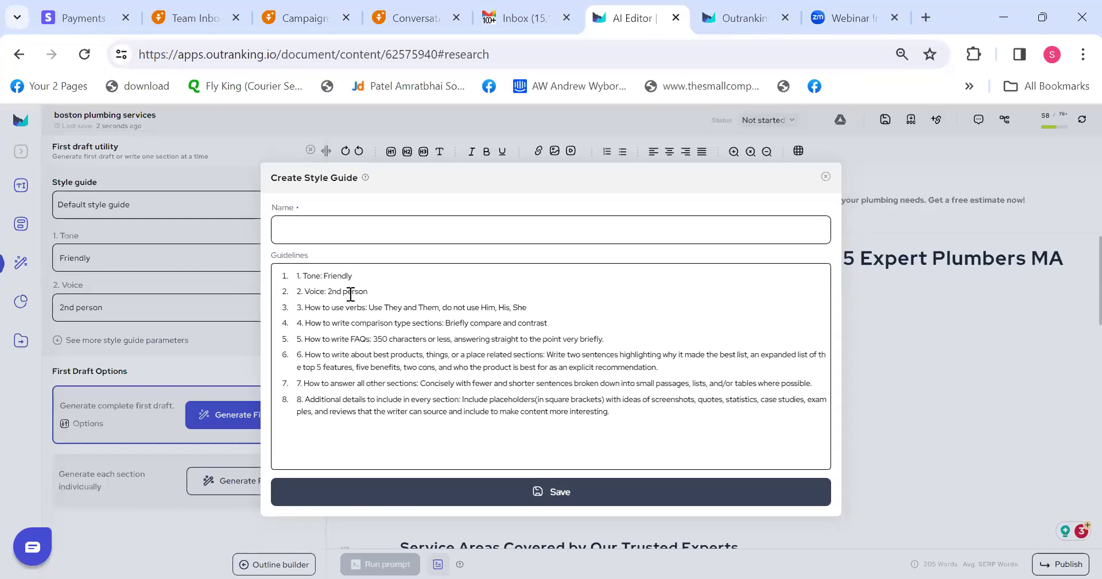
left_click_drag(326, 276, 637, 320)
left_click(463, 337)
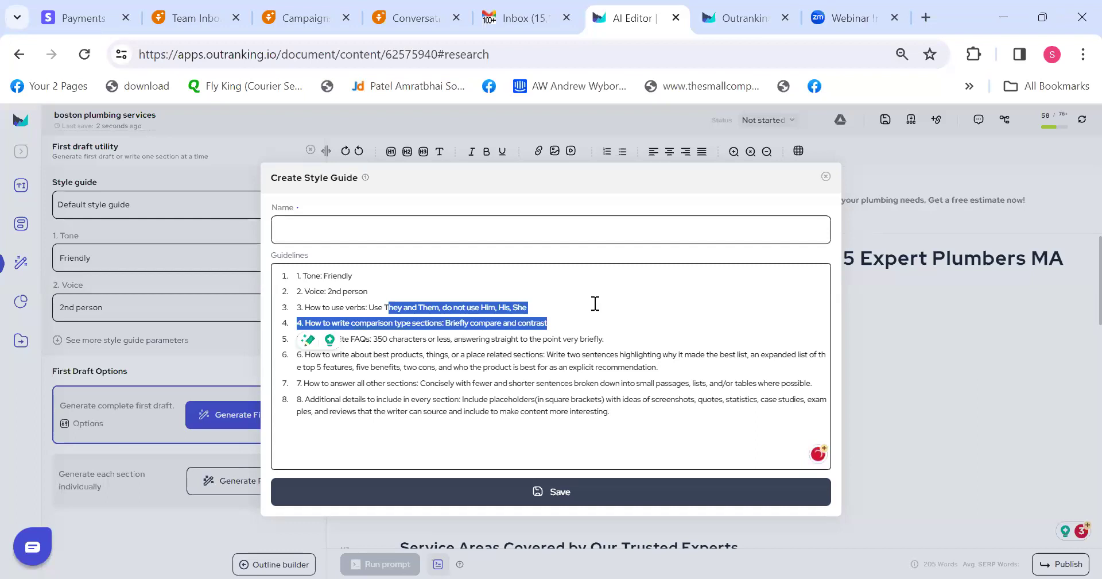
left_click(825, 176)
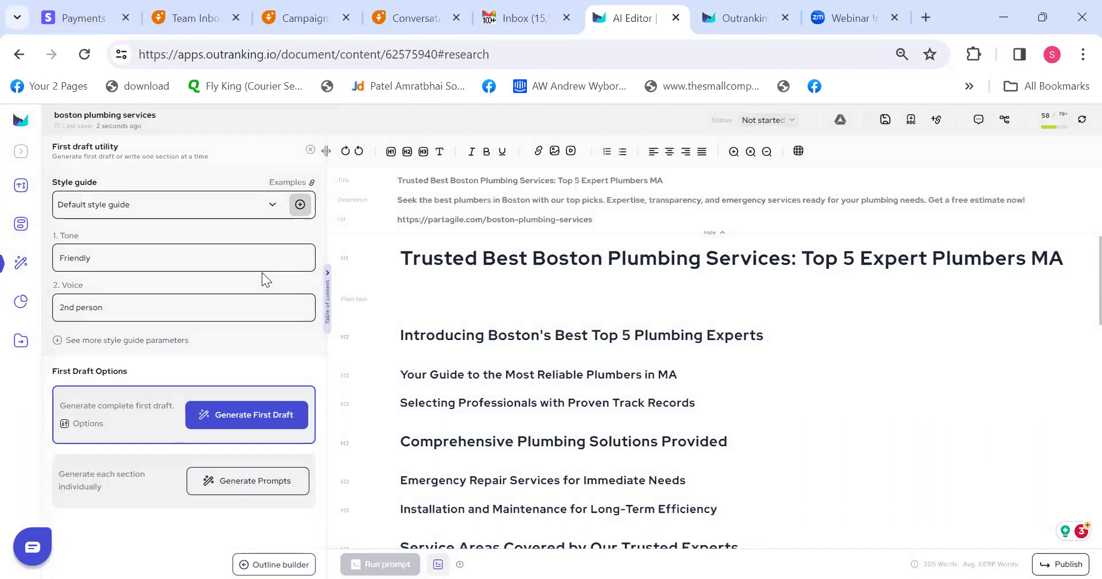
Set the style guide's tone to "Friendly and funny" and expand the remaining style guide parameters.
left_click(114, 260)
type("adn funny")
left_click(105, 254)
key("BackSpace")
type("d funny")
left_click(80, 342)
scroll(326, 291, "down", 4)
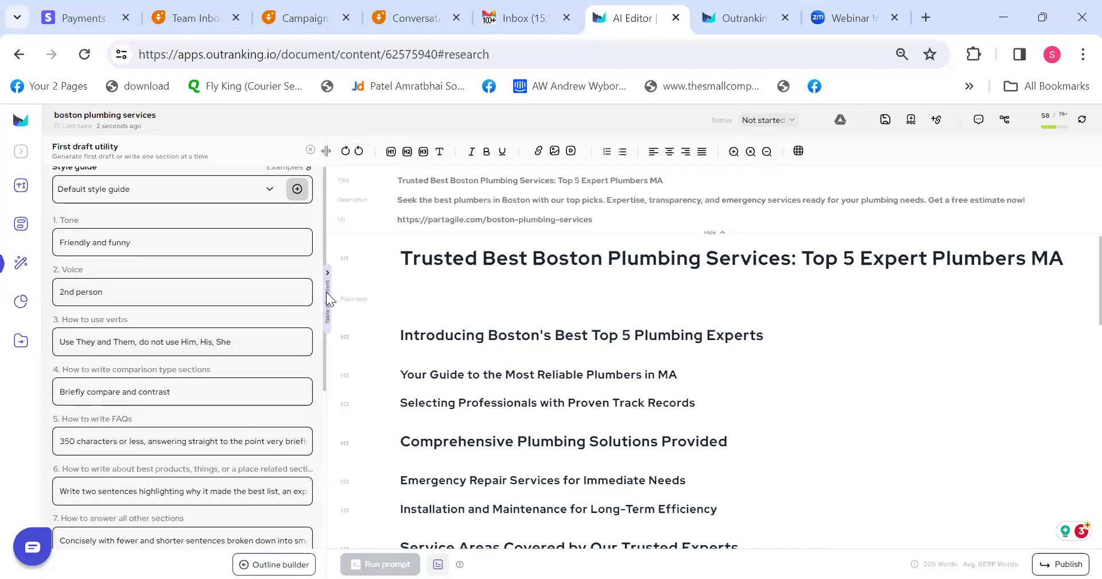
Try replacing "Concisely with fewer and shorter sentences" with "detailed information" in the guideline for answering all other sections.
left_click(65, 326)
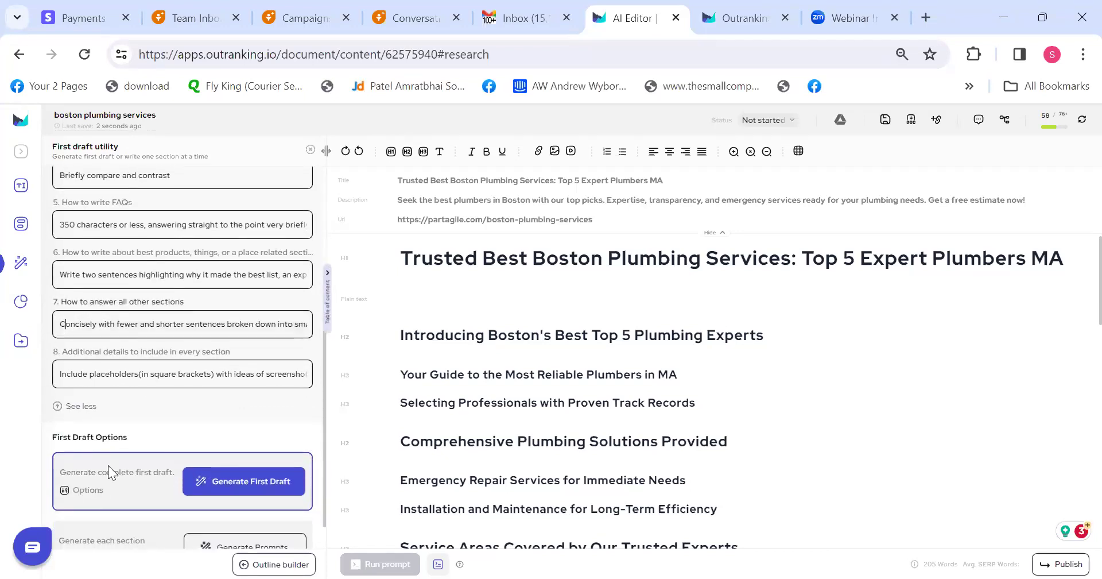
key("BackSpace")
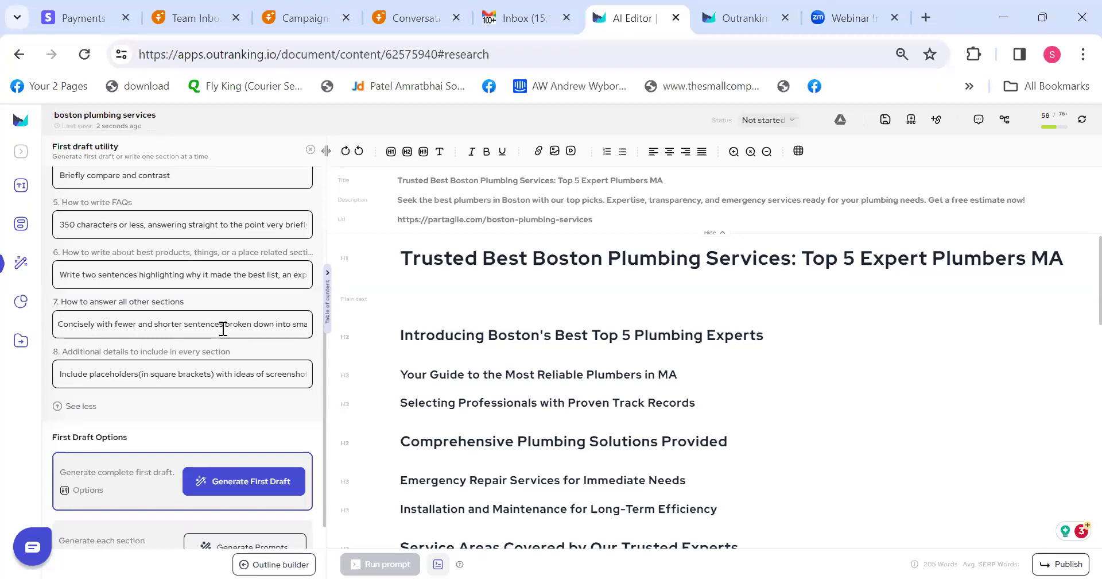
left_click_drag(223, 325, 6, 336)
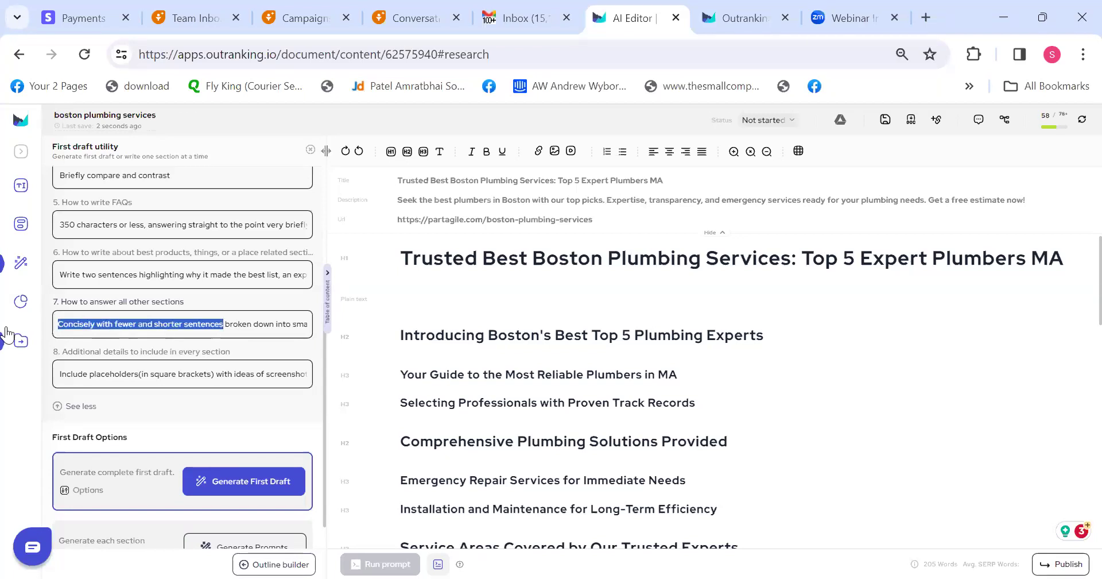
key("BackSpace")
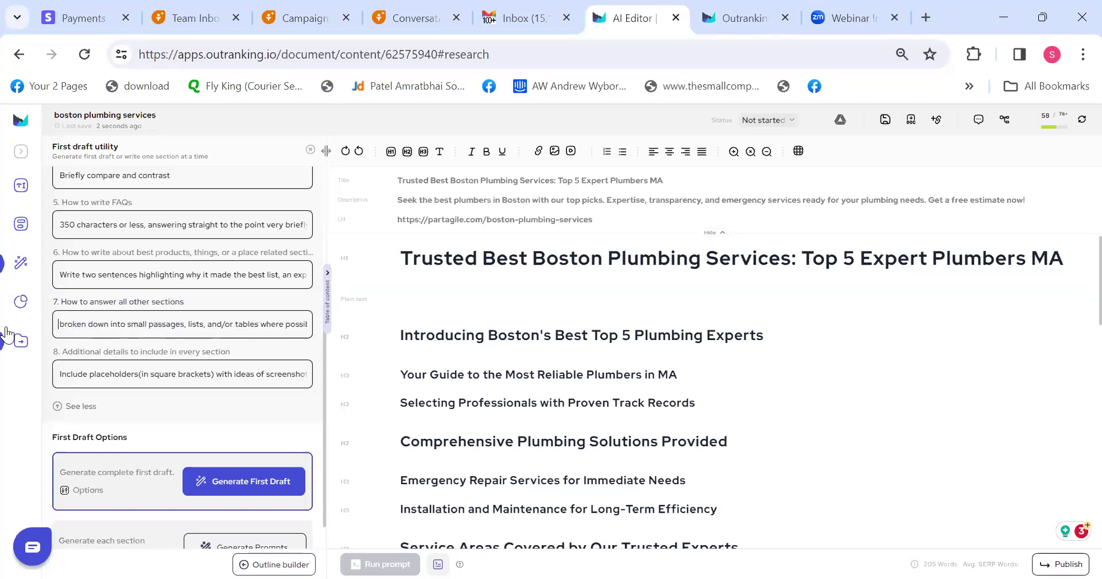
type("detailed in")
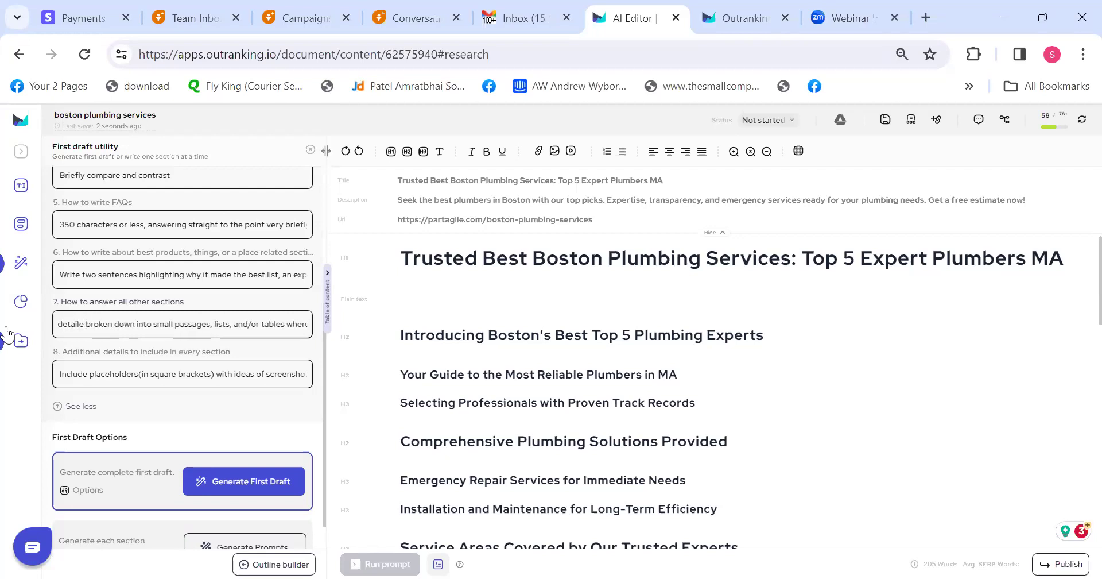
type("formation")
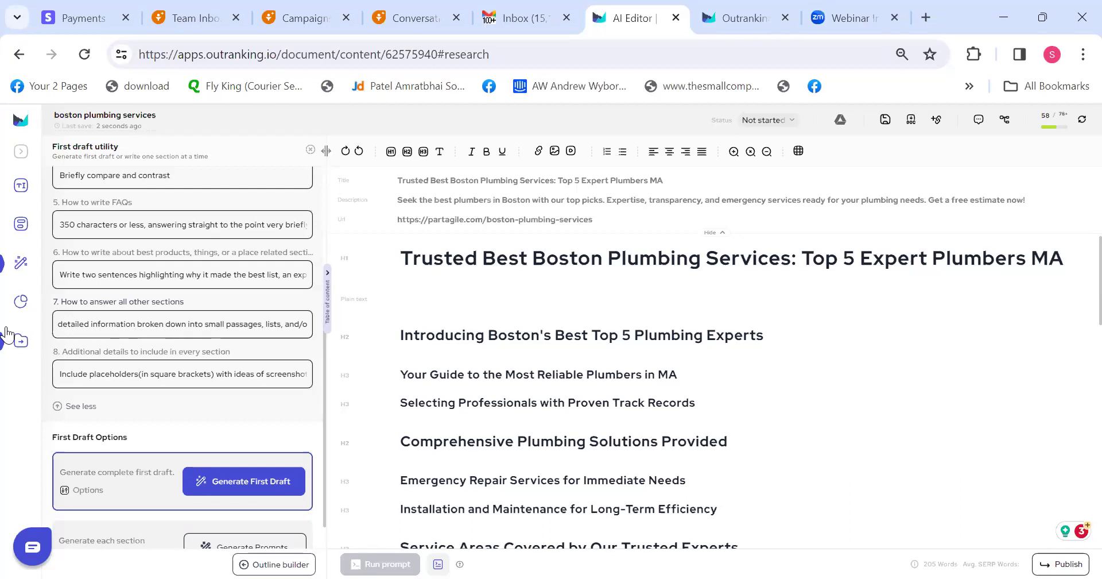
Undo the rewording of the guideline for answering all other sections.
key("ctrl+z")
key("ctrl+z")
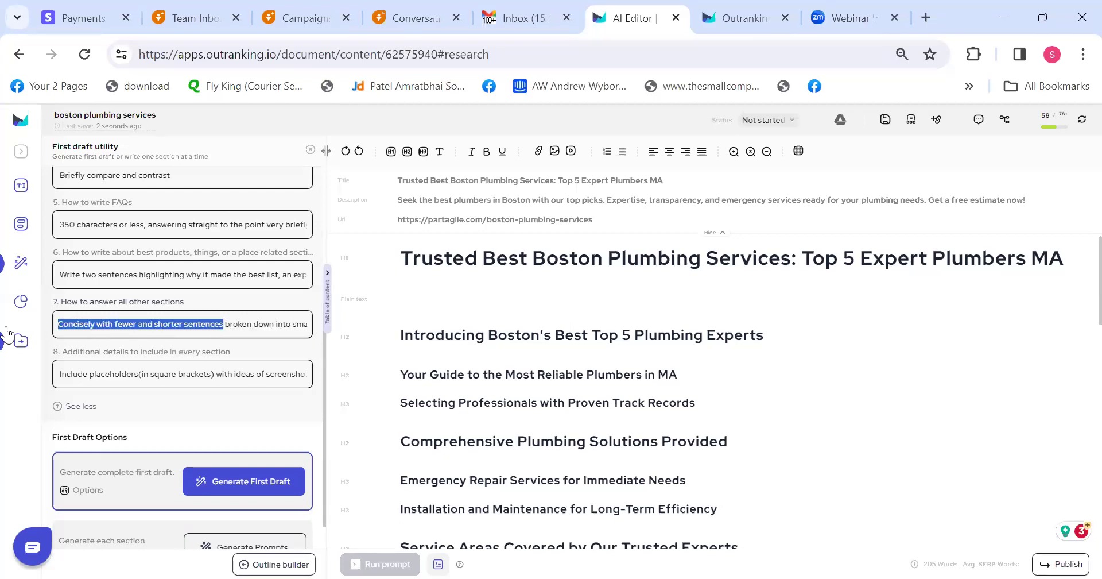
left_click(266, 406)
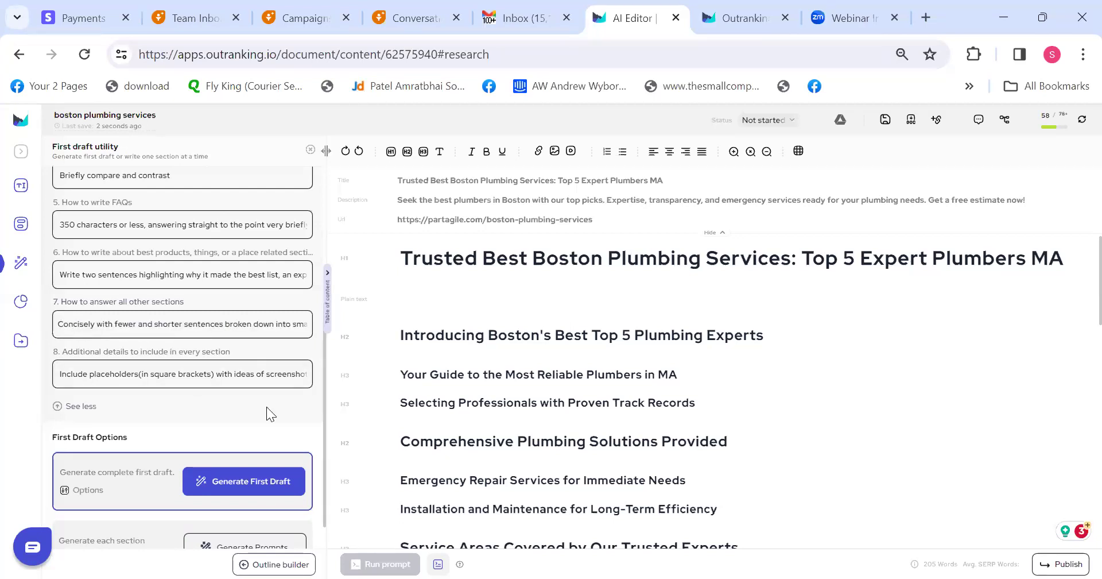
Read the guideline for answering all other sections through to the end of its text.
left_click(282, 324)
key("Right")
key("Right")
key("Right")
key("Right")
key("Right")
key("Right")
key("Right")
key("Right")
key("Right")
key("Right")
key("Right")
key("Right")
key("Right")
key("Right")
key("Right")
key("Right")
key("Right")
key("Right")
key("Right")
key("Right")
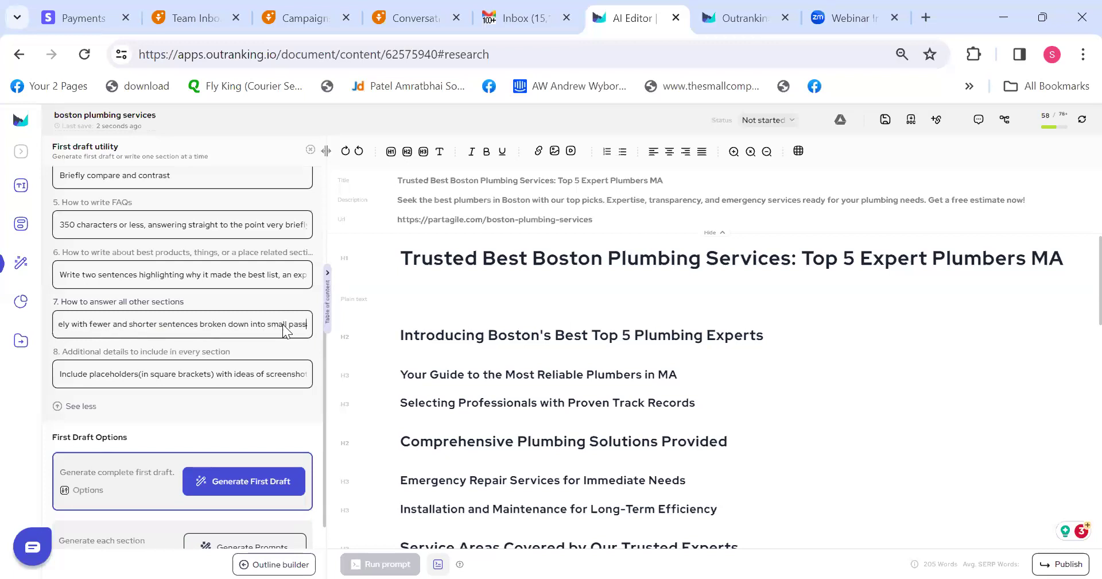
key("Right")
key("Right")
key("Right")
key("Right")
key("Right")
key("Right")
key("Right")
key("Right")
key("Right")
key("Right")
key("Right")
key("Right")
key("Right")
key("Right")
key("Right")
key("Right")
key("Right")
key("Right")
key("Right")
key("Right")
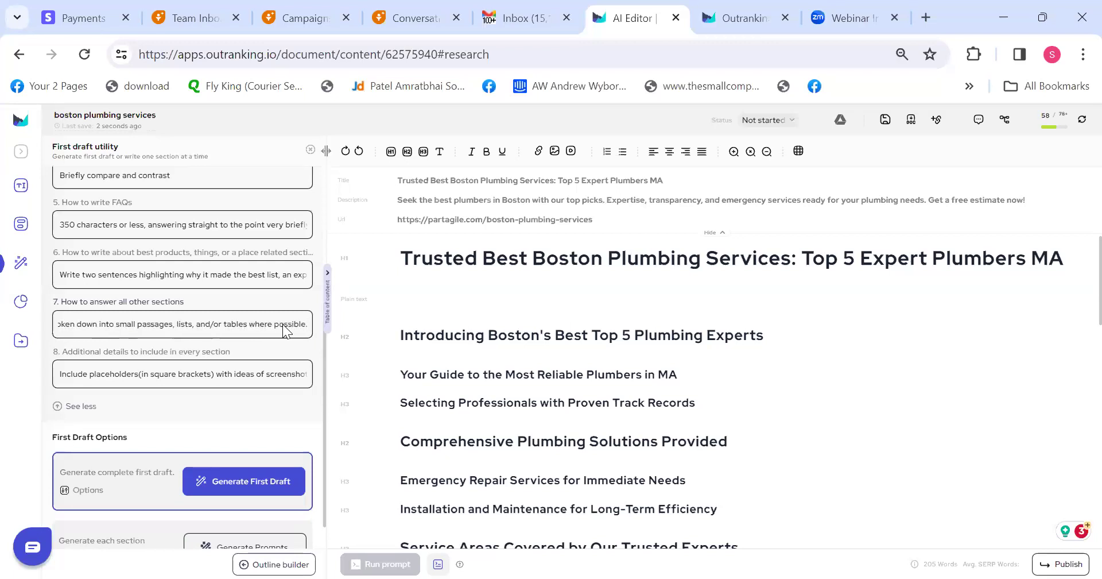
type(".")
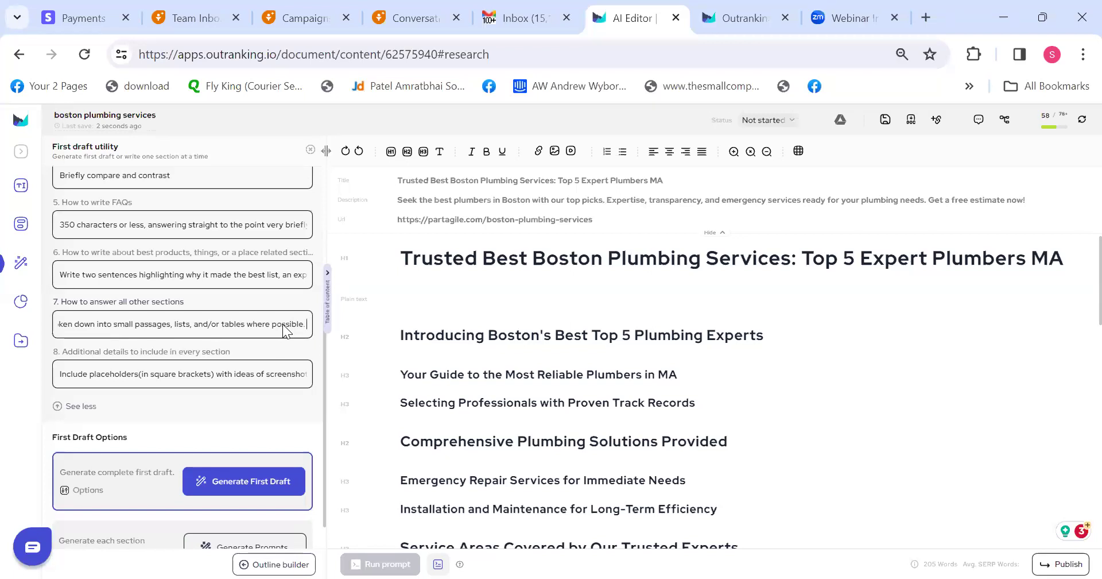
View the options for generating the complete first draft and close them without changing any.
left_click(65, 491)
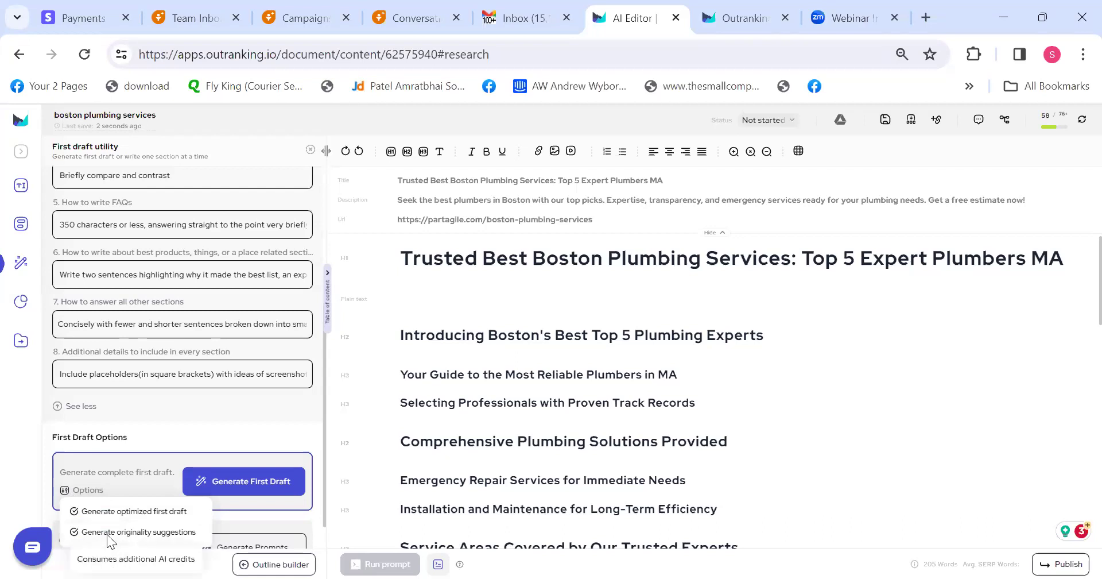
left_click(98, 470)
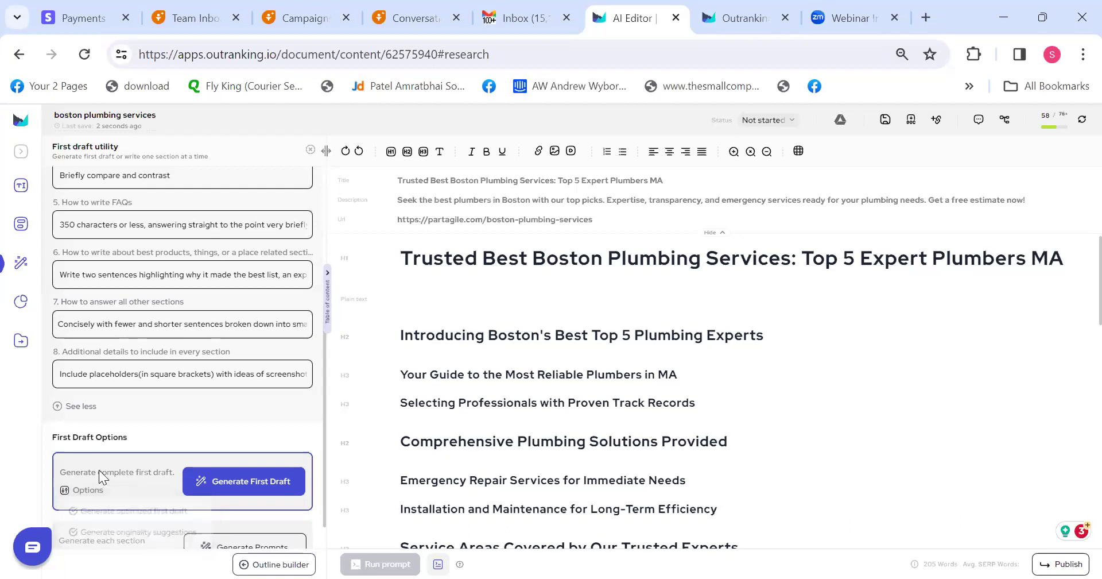
Generate the complete first draft of the document.
left_click(262, 491)
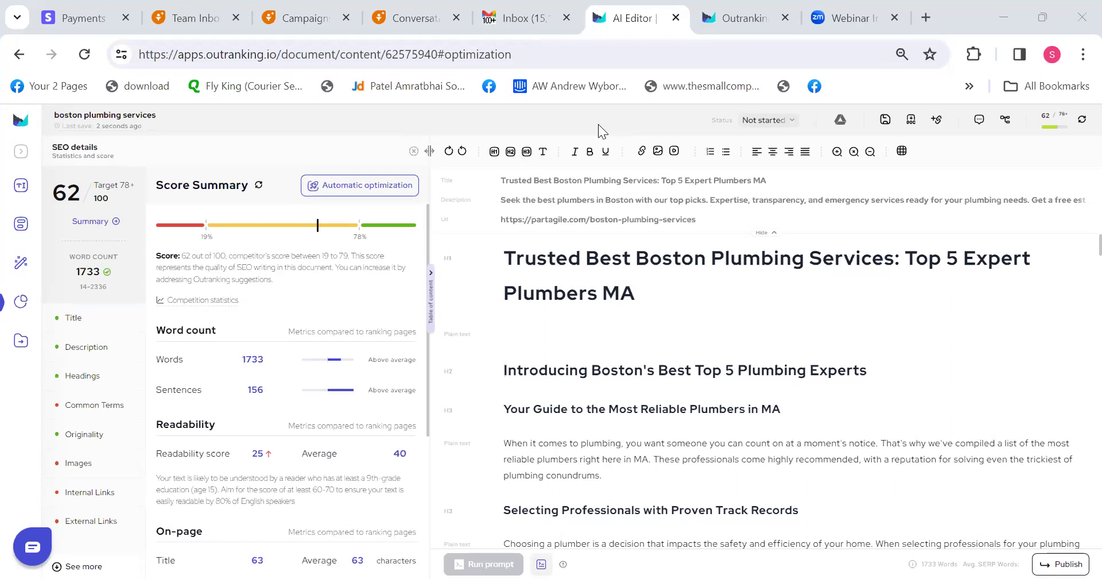
Look through the generated draft, including the section text, feature lists, bracketed placeholders and improvement suggestions, down to the unwritten headings.
scroll(1083, 376, "down", 15)
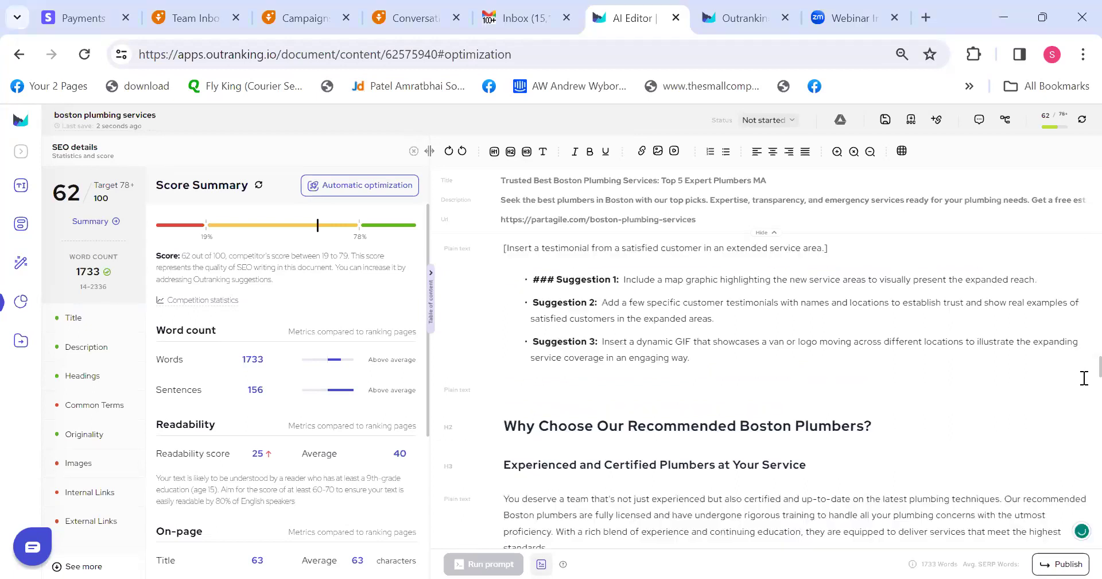
scroll(1083, 381, "up", 5)
scroll(1084, 359, "down", 10)
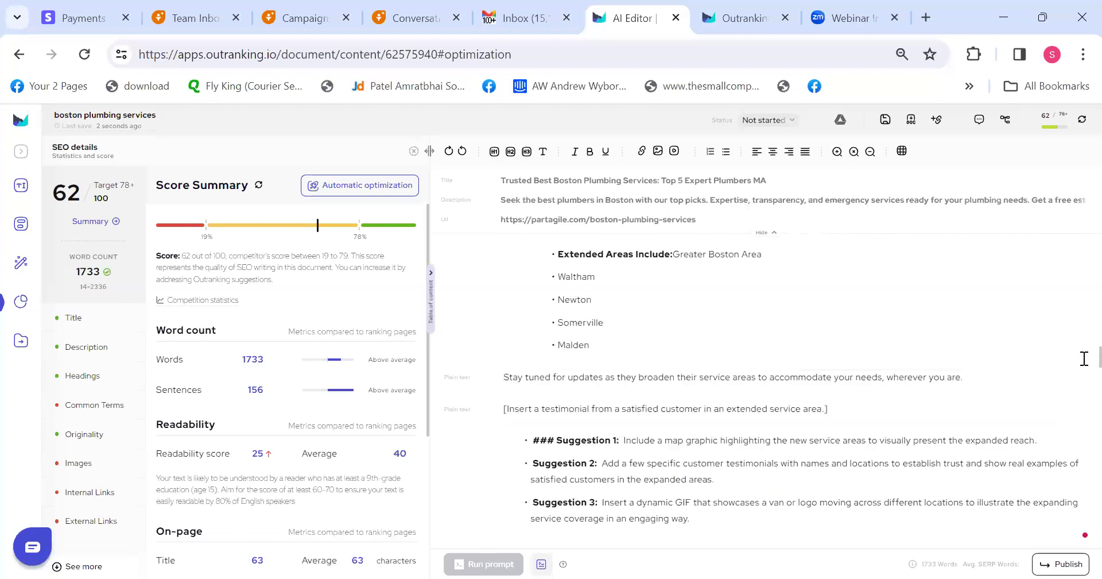
scroll(1083, 356, "up", 5)
scroll(1084, 338, "up", 1)
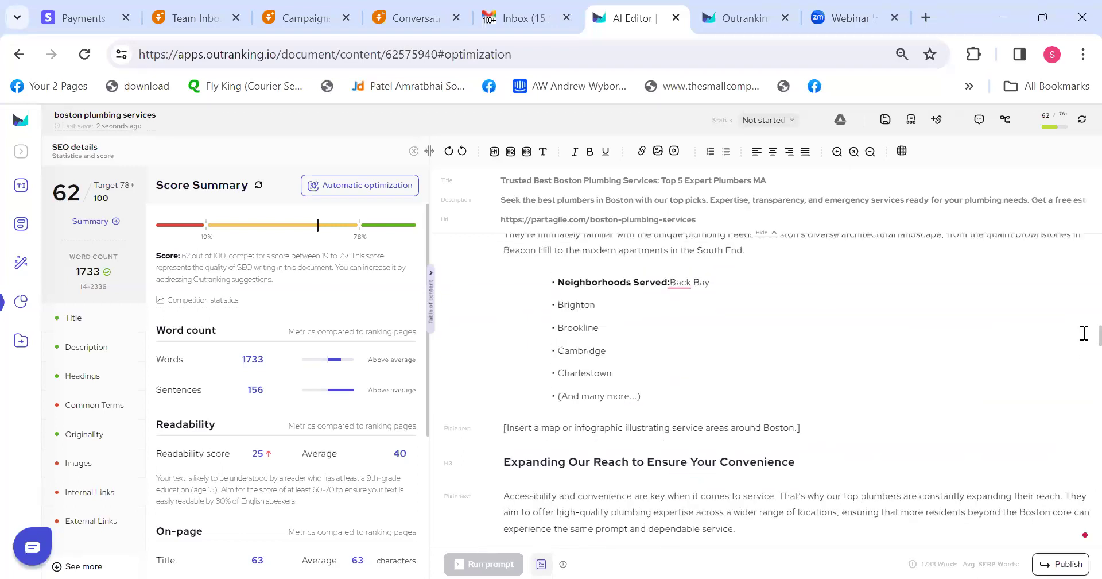
scroll(1084, 338, "up", 8)
scroll(1084, 298, "up", 1)
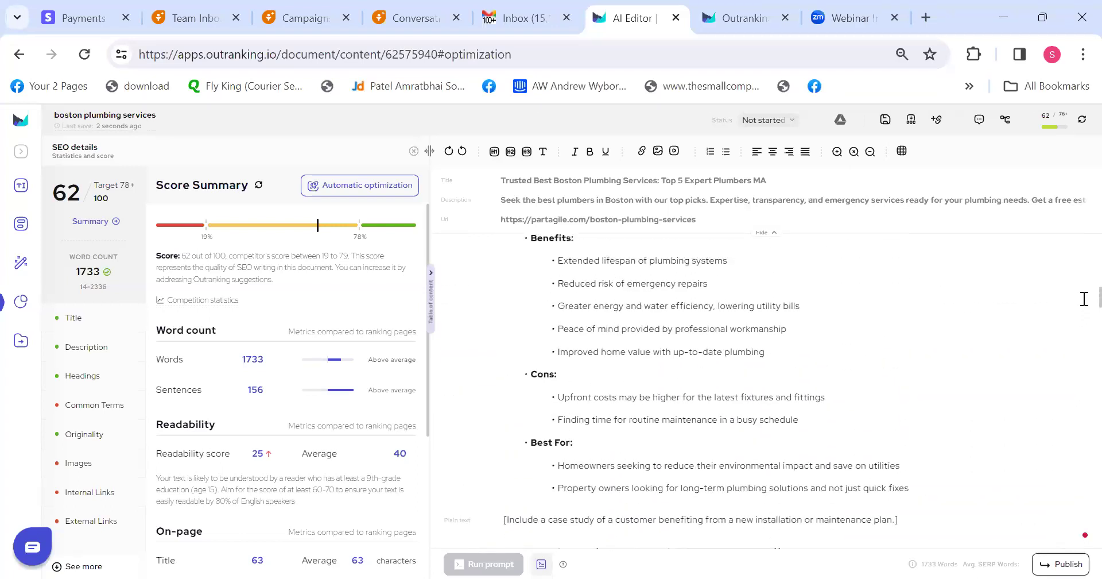
scroll(1083, 299, "down", 2)
scroll(1084, 293, "up", 5)
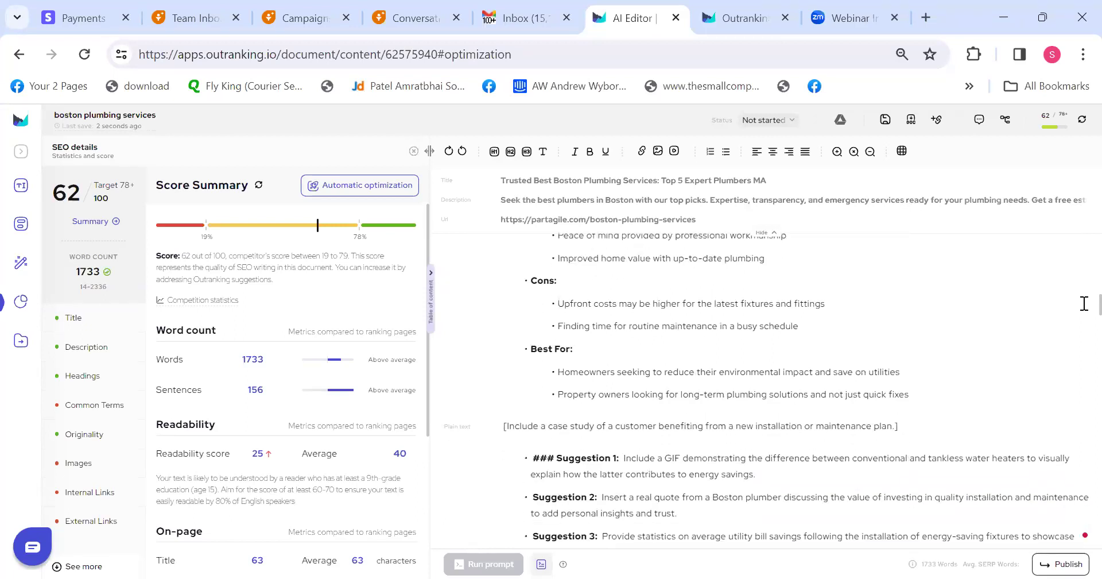
scroll(1084, 284, "up", 1)
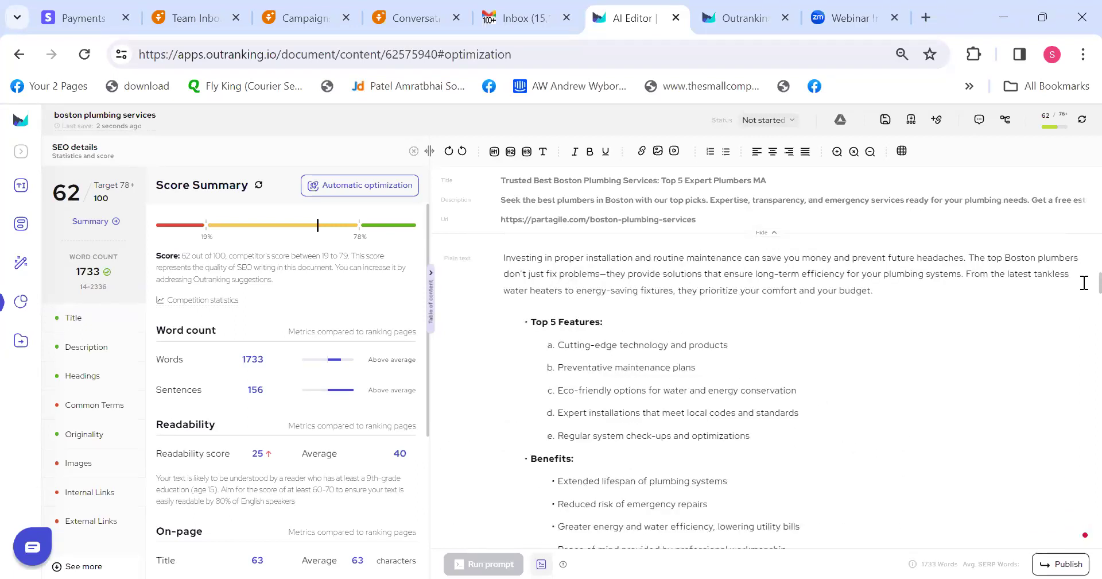
scroll(1084, 282, "up", 1)
scroll(1084, 299, "down", 7)
scroll(1083, 454, "down", 10)
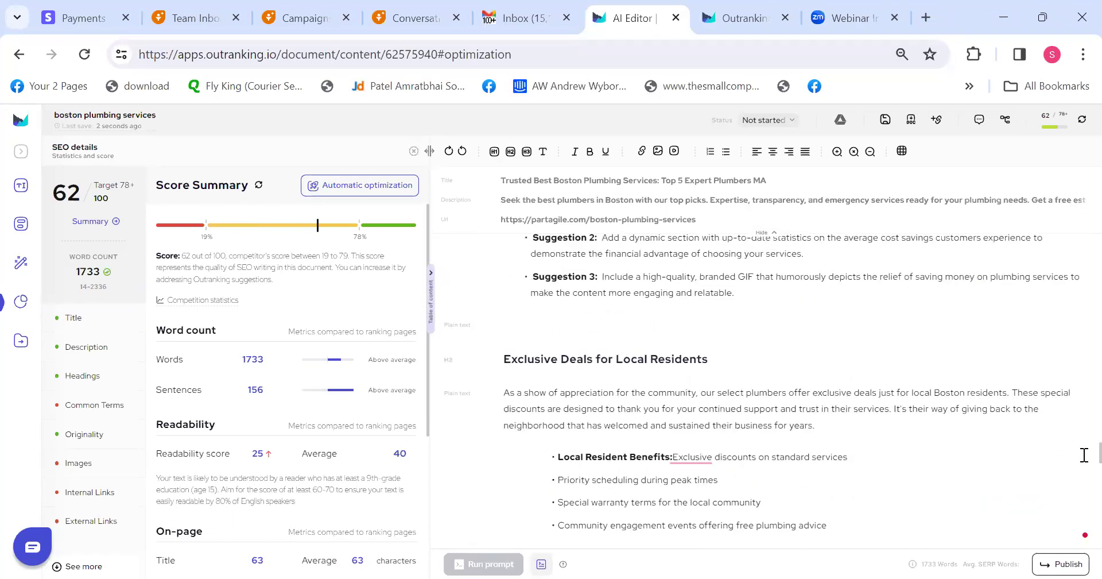
scroll(1084, 455, "down", 10)
scroll(1083, 507, "down", 10)
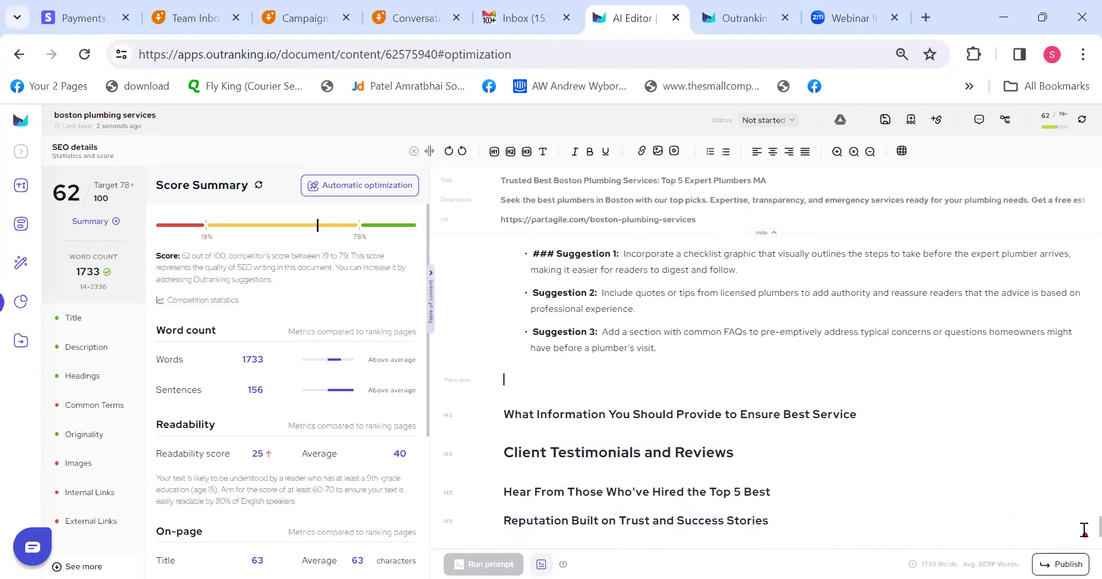
Examine the suggestions under "Steps to Take Before the Expert Plumber Arrives" and the headings that follow.
scroll(1084, 529, "up", 1)
left_click_drag(532, 296, 761, 394)
left_click(804, 425)
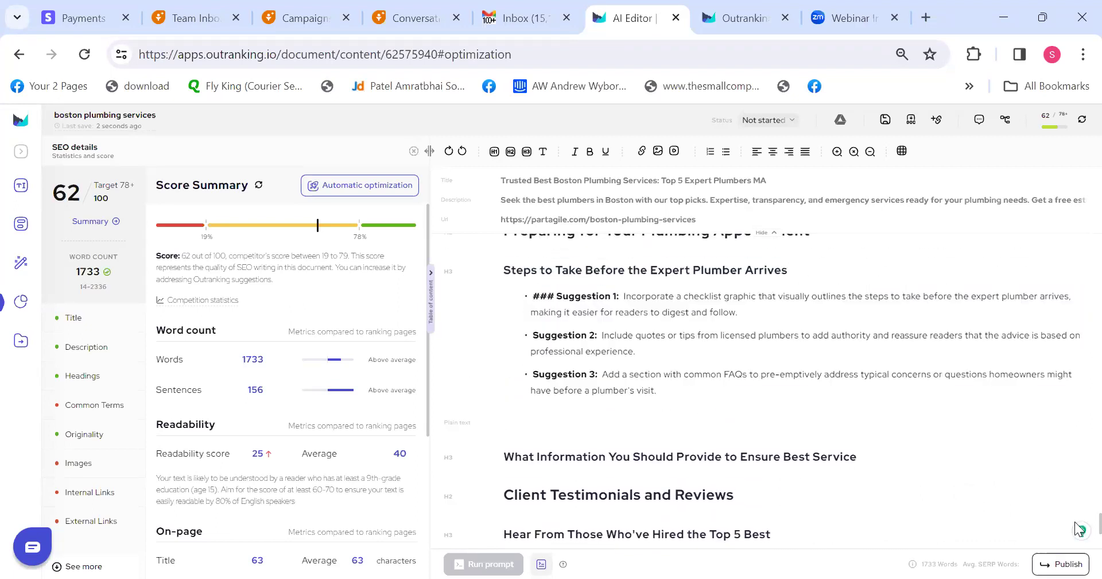
scroll(1078, 528, "down", 15)
scroll(1078, 285, "up", 20)
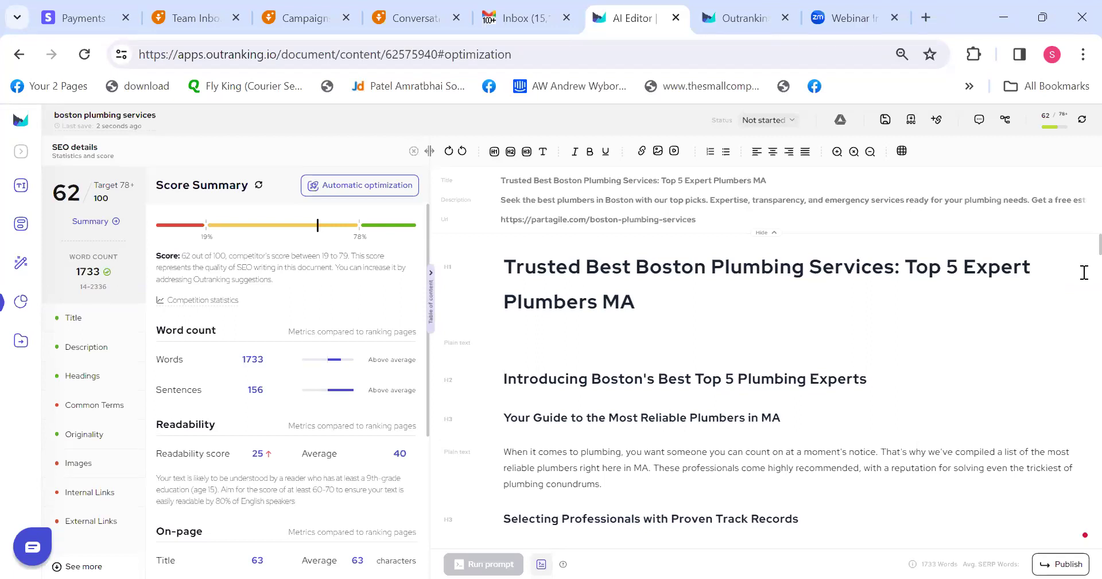
Read the draft from its title to the suggestions under "Installation and Maintenance for Long-Term Efficiency", highlighting Suggestion 2.
scroll(1084, 273, "down", 2)
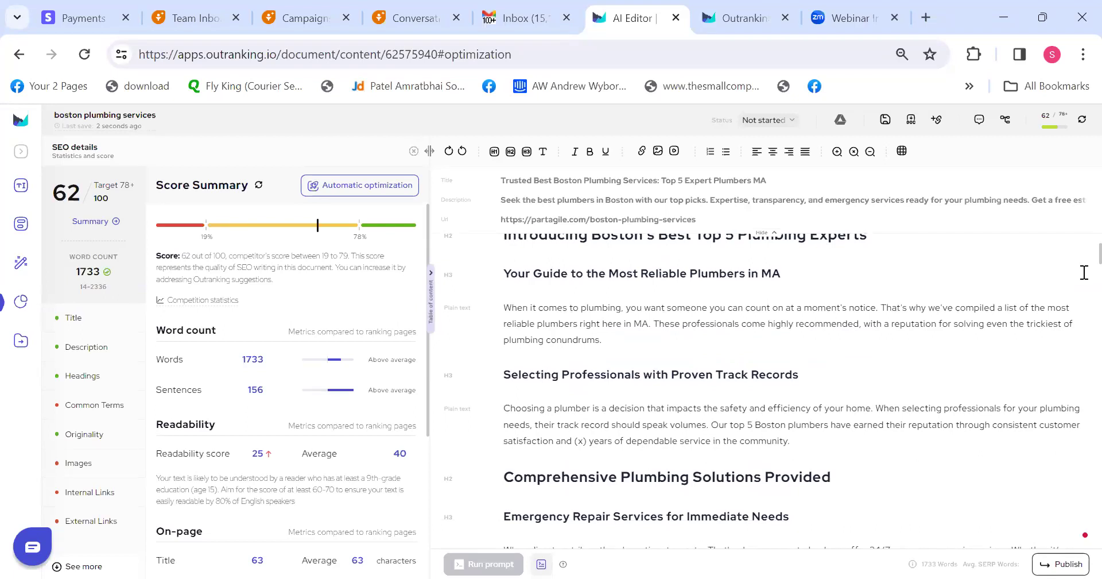
scroll(1084, 272, "down", 10)
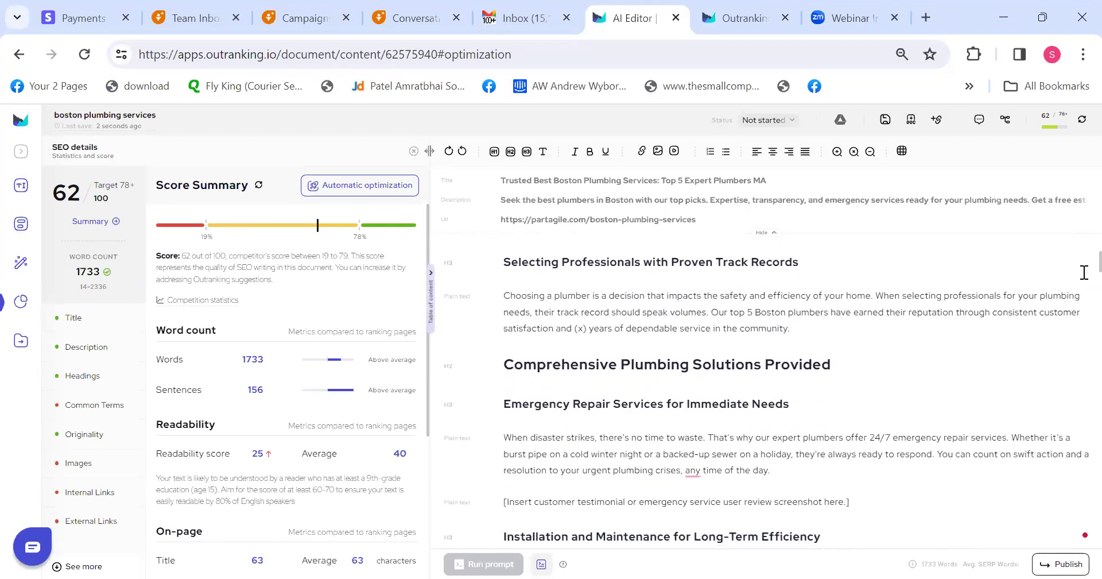
scroll(1083, 272, "down", 8)
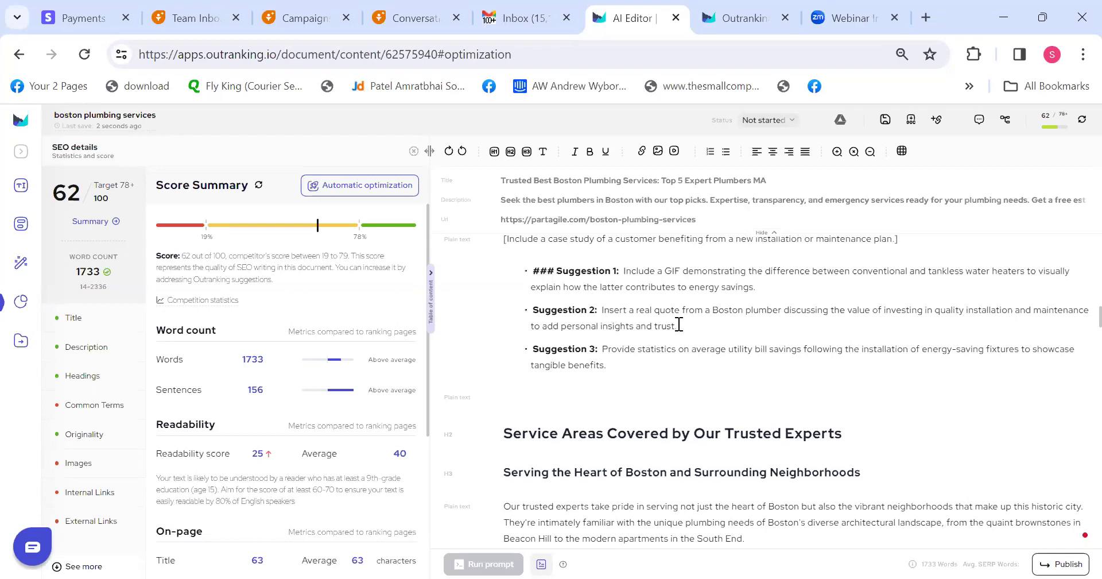
left_click_drag(531, 309, 696, 323)
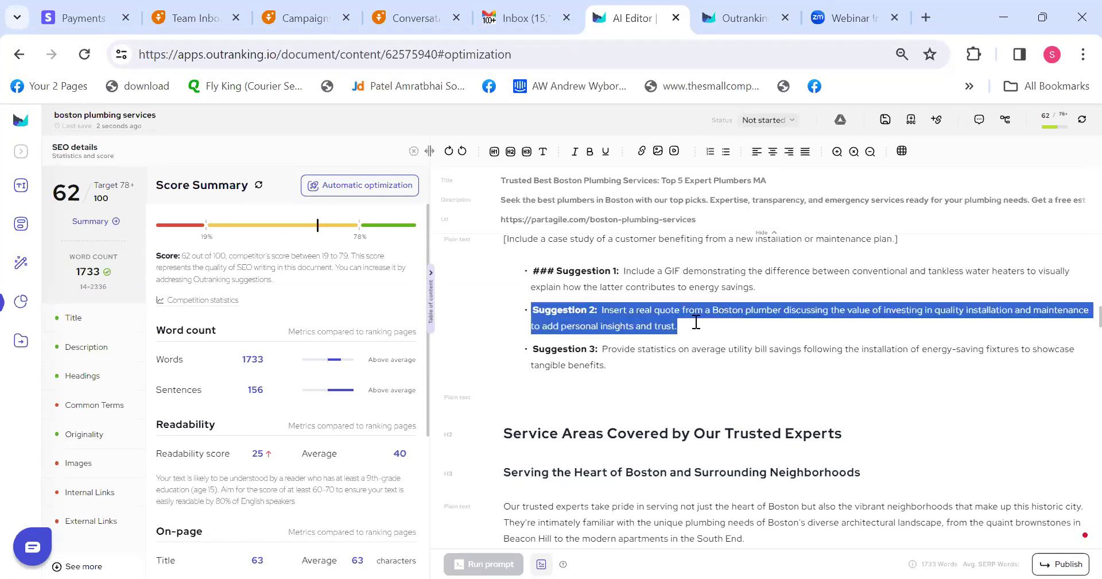
left_click(697, 323)
Try deleting the three suggestions under "Installation and Maintenance for Long-Term Efficiency" and starting a new line in their place.
left_click_drag(517, 263, 668, 376)
type("d")
key("BackSpace")
key("BackSpace")
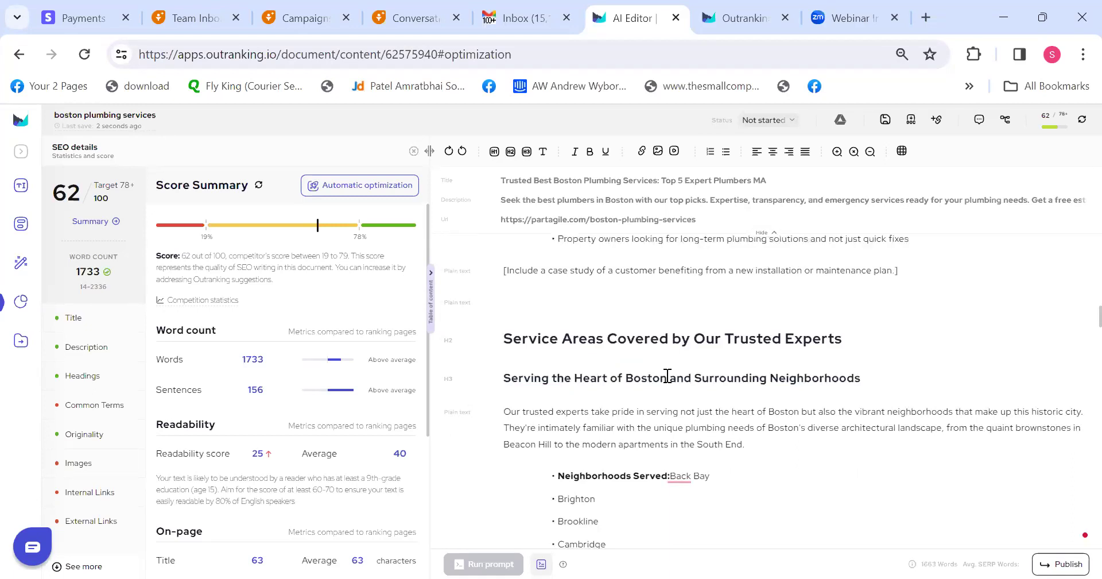
key("Return")
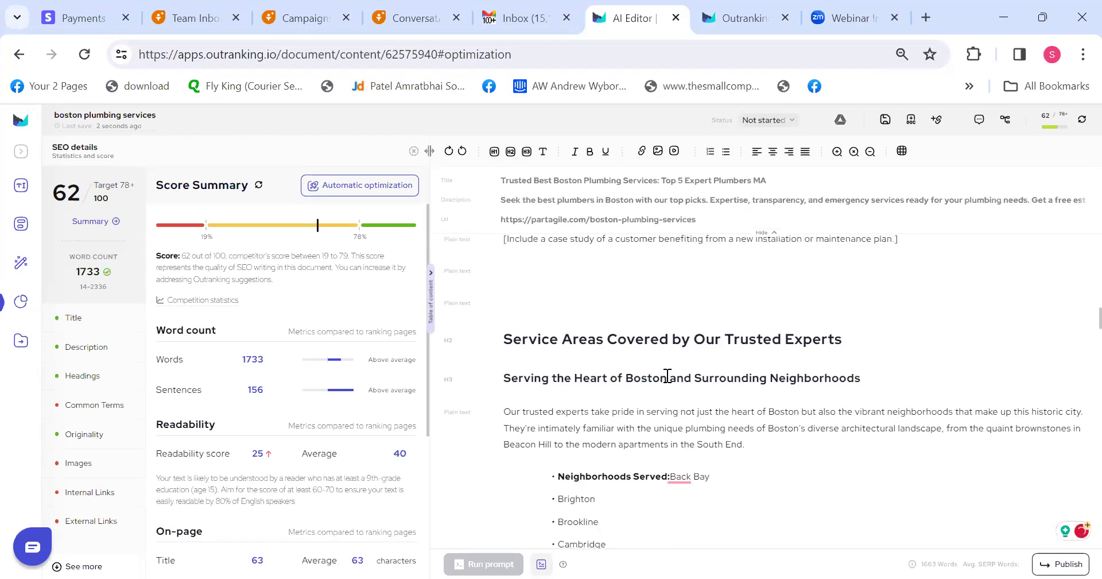
type("- a")
Undo repeatedly, past the manual edits, until the generated suggestion lists are removed from the draft.
key("ctrl+z")
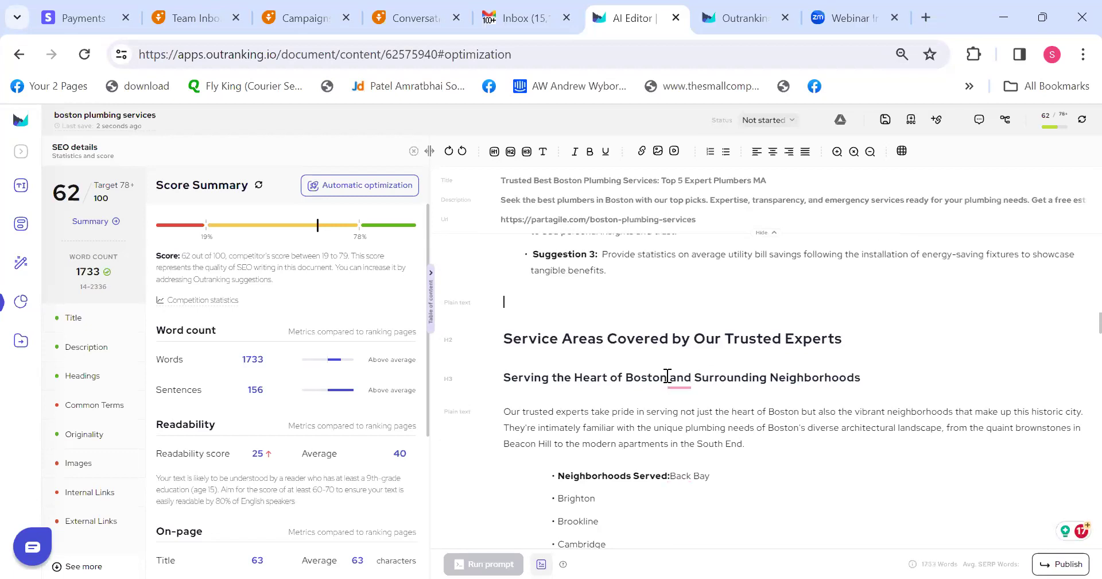
key("ctrl+z")
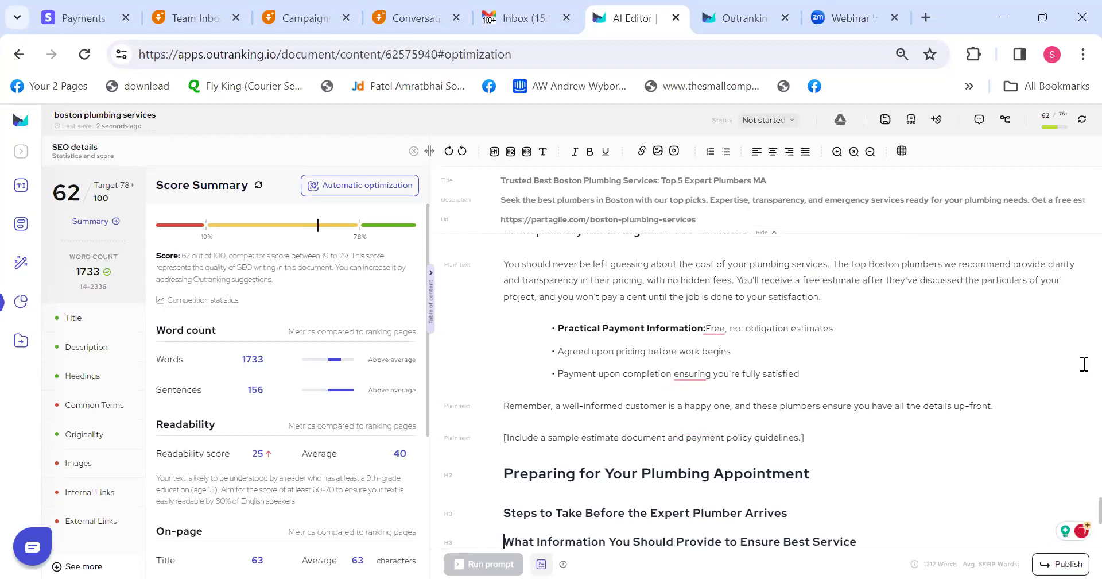
Examine the bracketed placeholders in the pricing, booking and local deals sections, and check the headings still without text.
scroll(1083, 480, "up", 4)
scroll(1084, 493, "down", 4)
left_click_drag(503, 419, 822, 426)
left_click(822, 427)
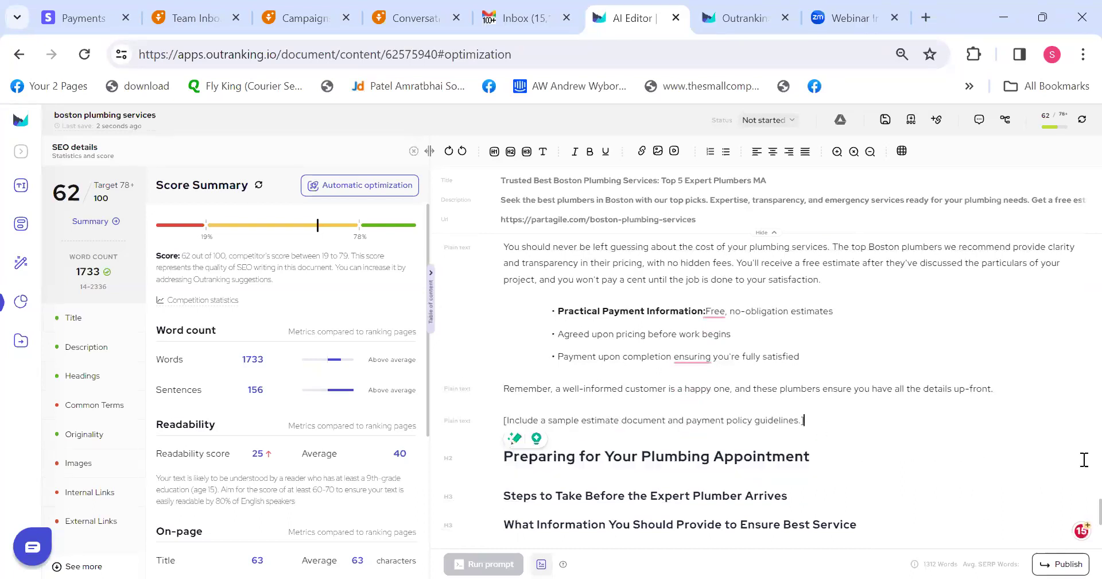
scroll(1084, 510, "up", 2)
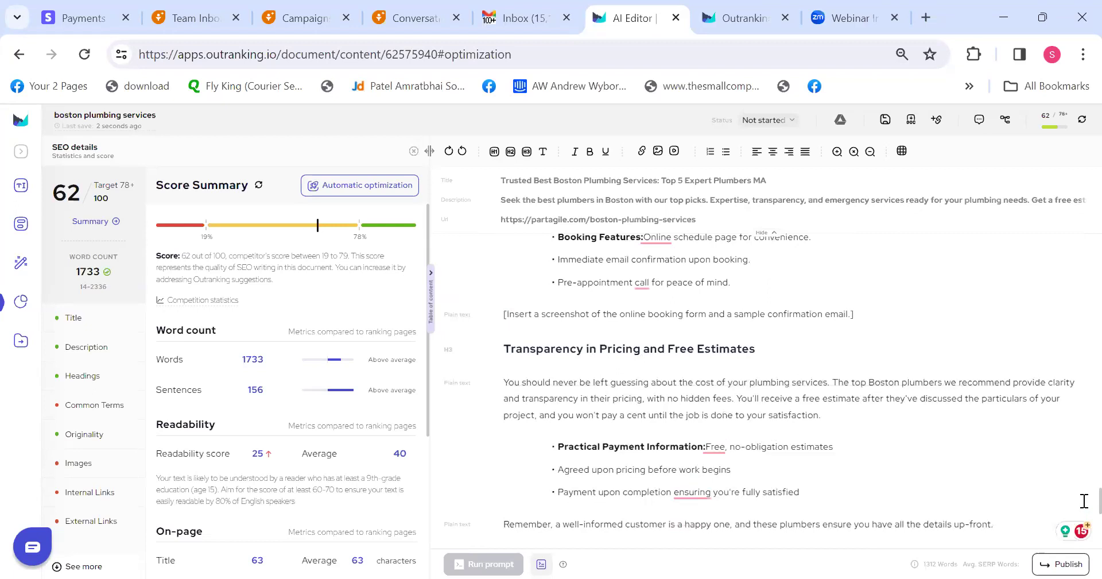
scroll(1084, 499, "up", 3)
scroll(1084, 495, "down", 2)
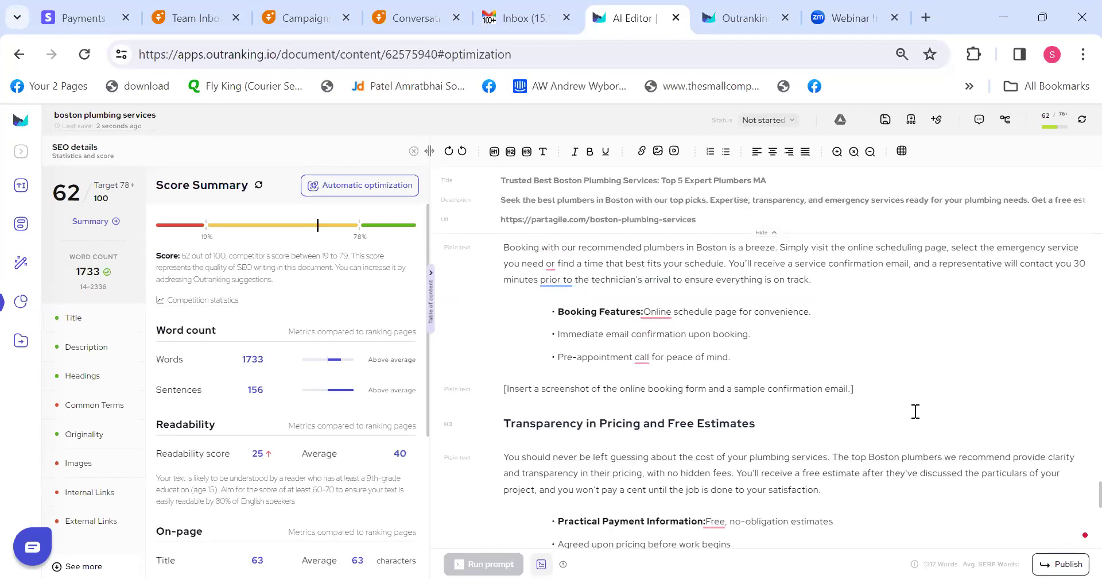
scroll(1084, 483, "up", 5)
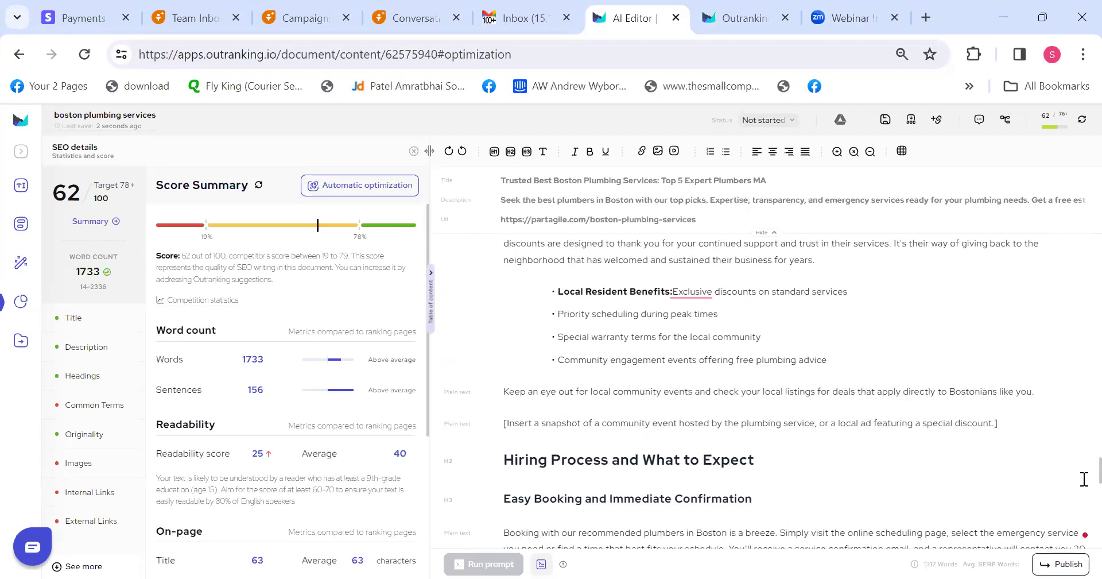
scroll(1084, 469, "down", 6)
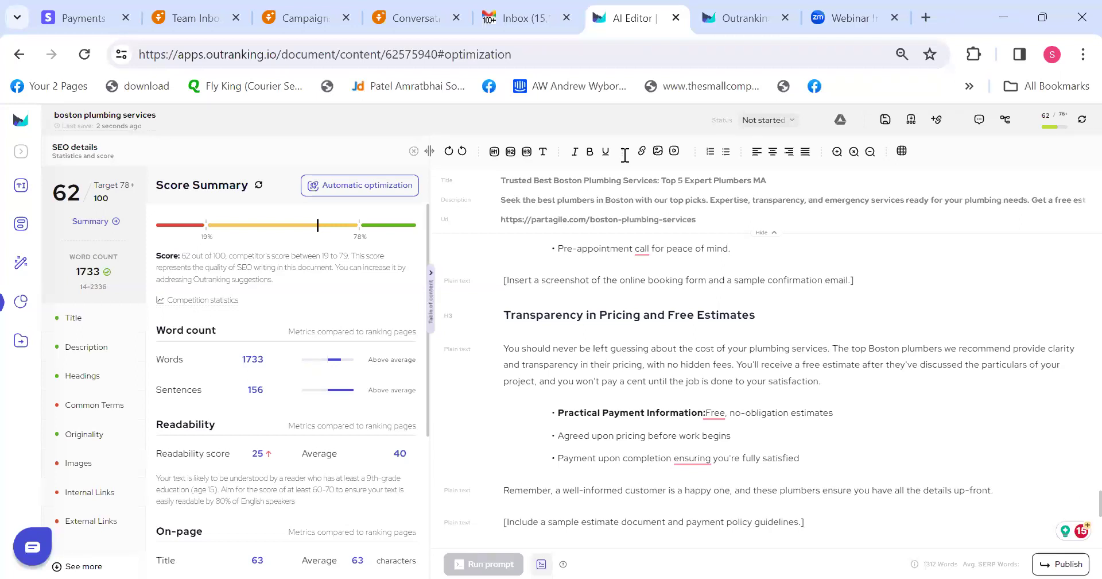
scroll(1084, 488, "up", 10)
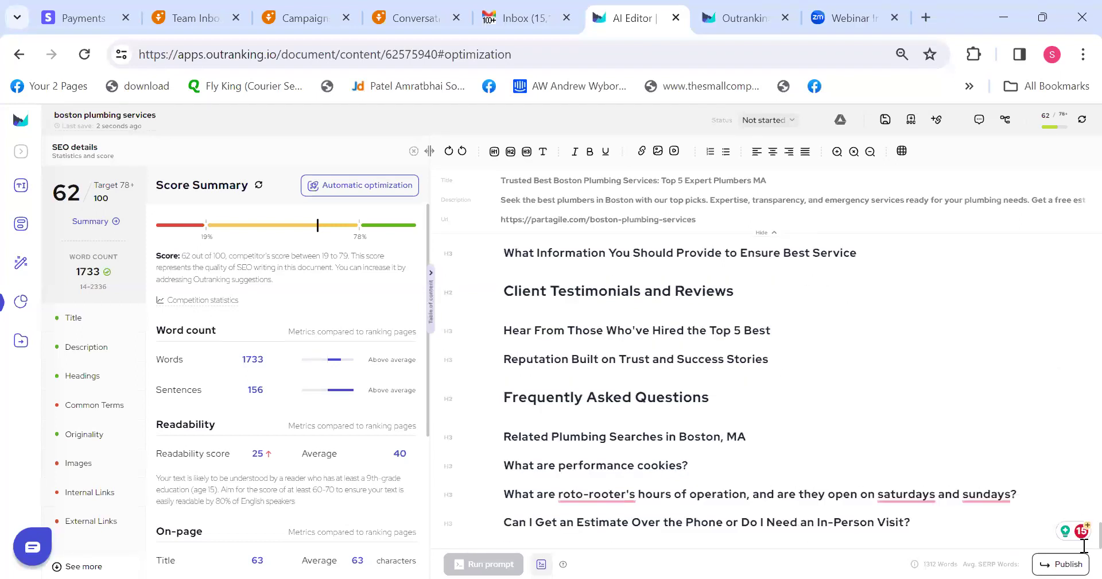
scroll(1083, 371, "up", 10)
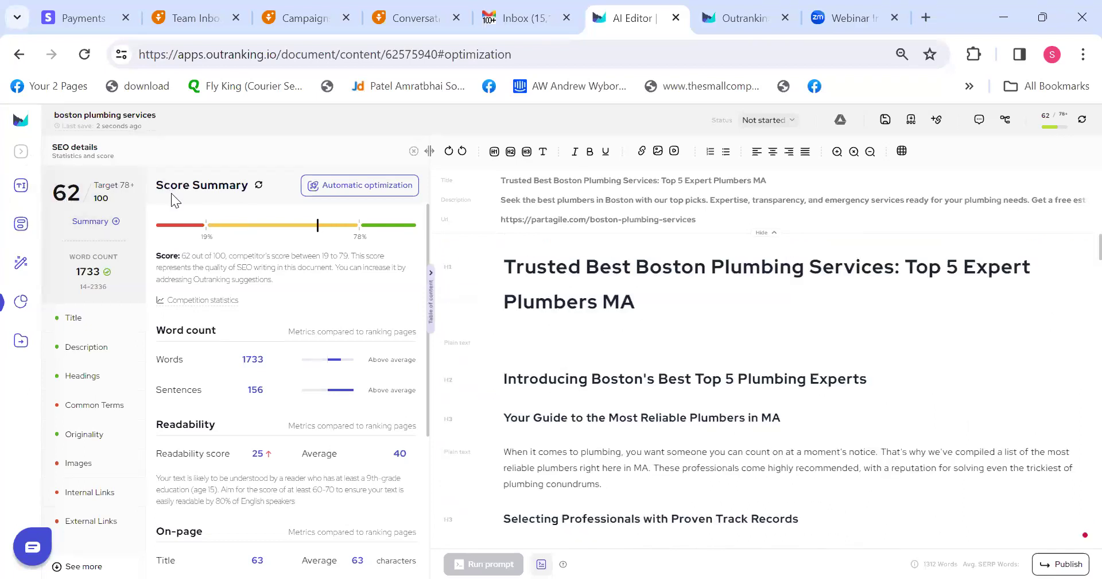
Check the document's workflow stages, hide them again, and refresh the SEO score statistics.
left_click(21, 151)
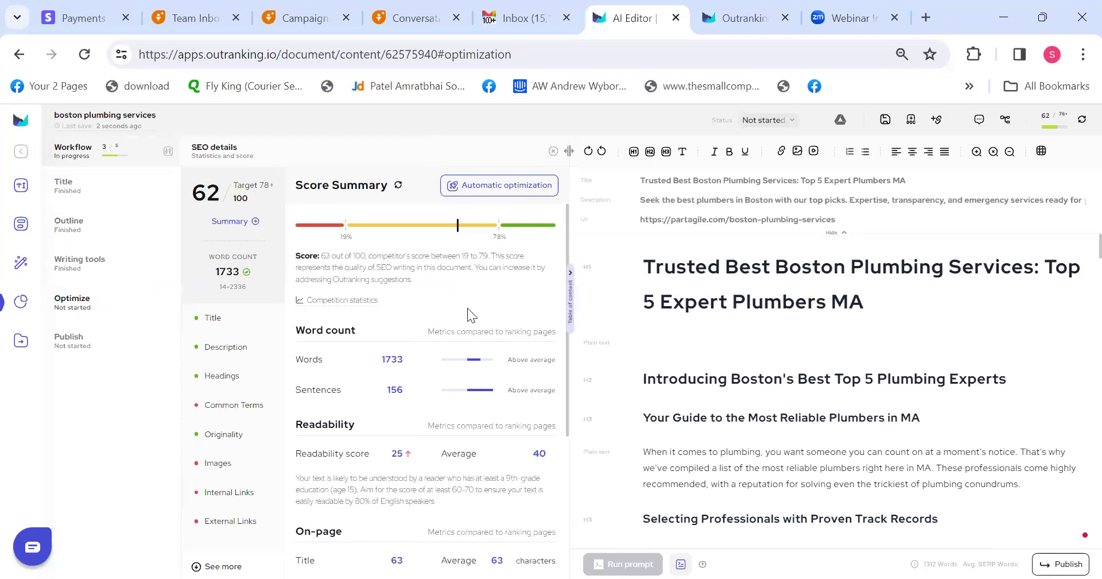
left_click(21, 151)
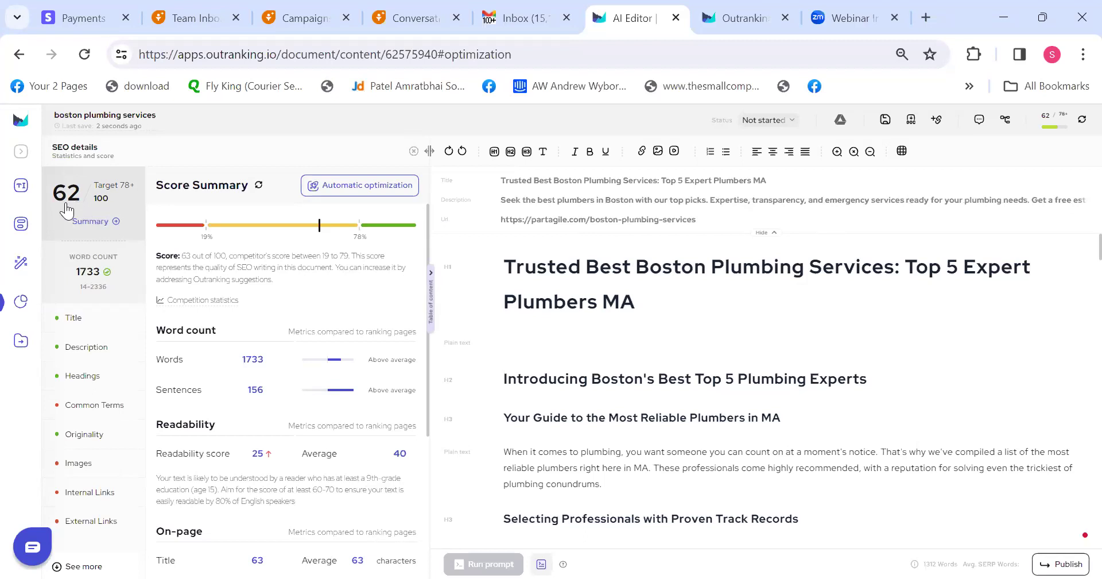
left_click(1082, 119)
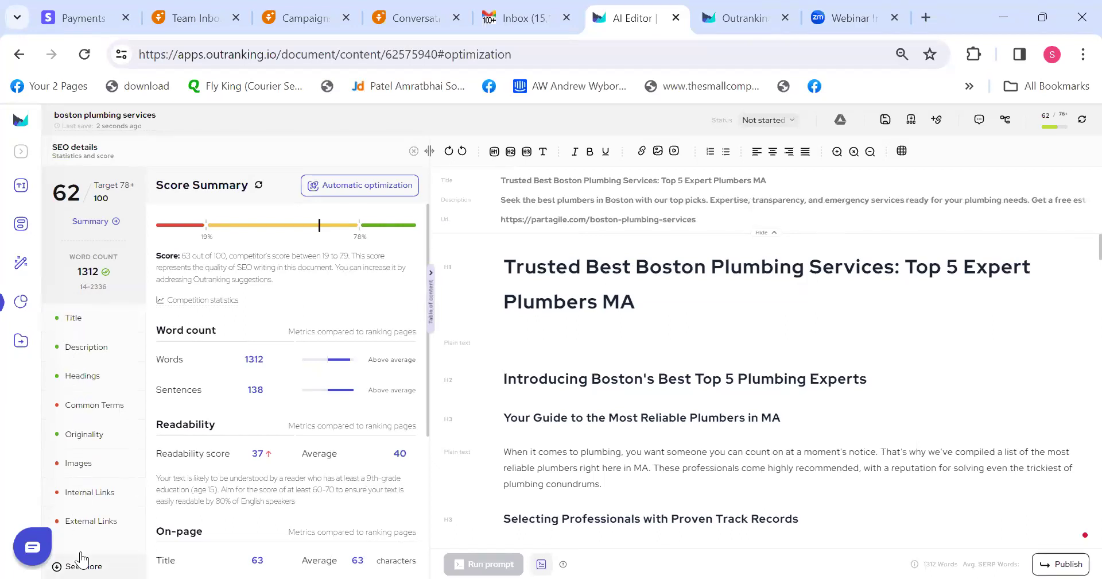
Expand the full list of SEO factors and view the Plagiarism scan option.
scroll(82, 557, "down", 1)
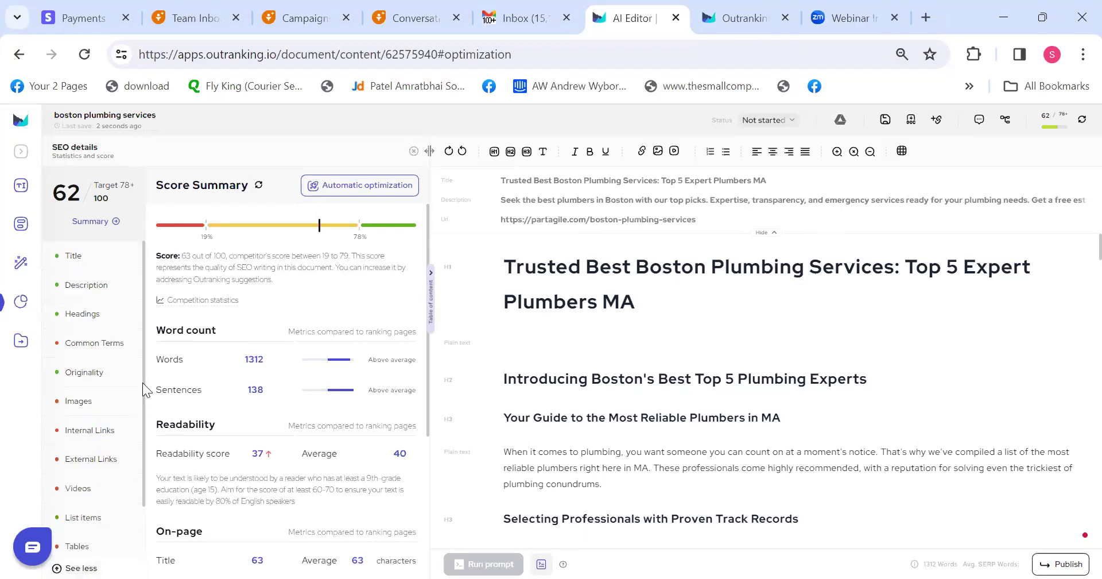
scroll(137, 485, "down", 1)
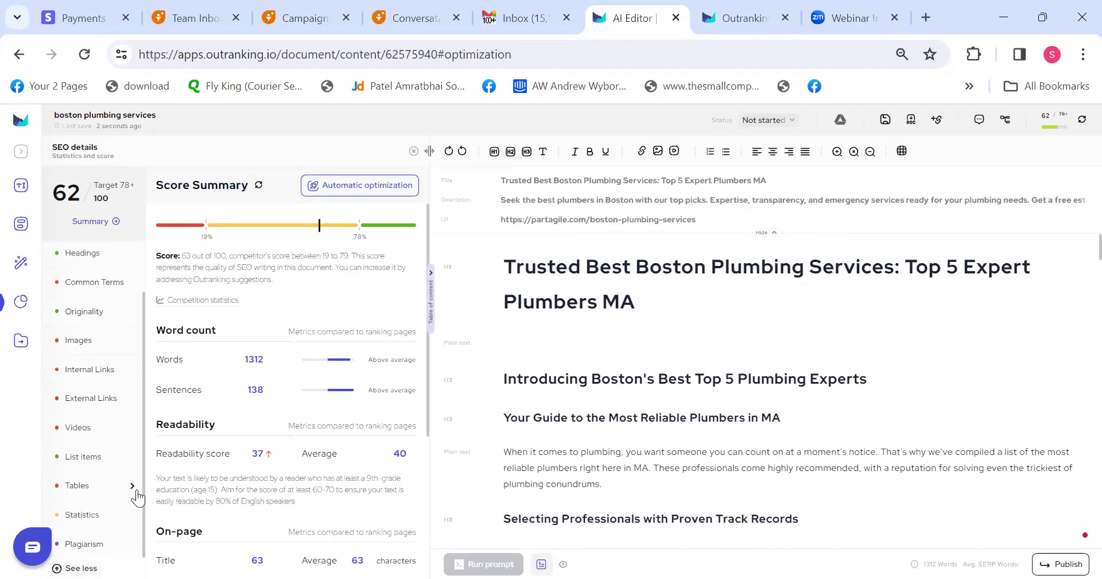
left_click(81, 544)
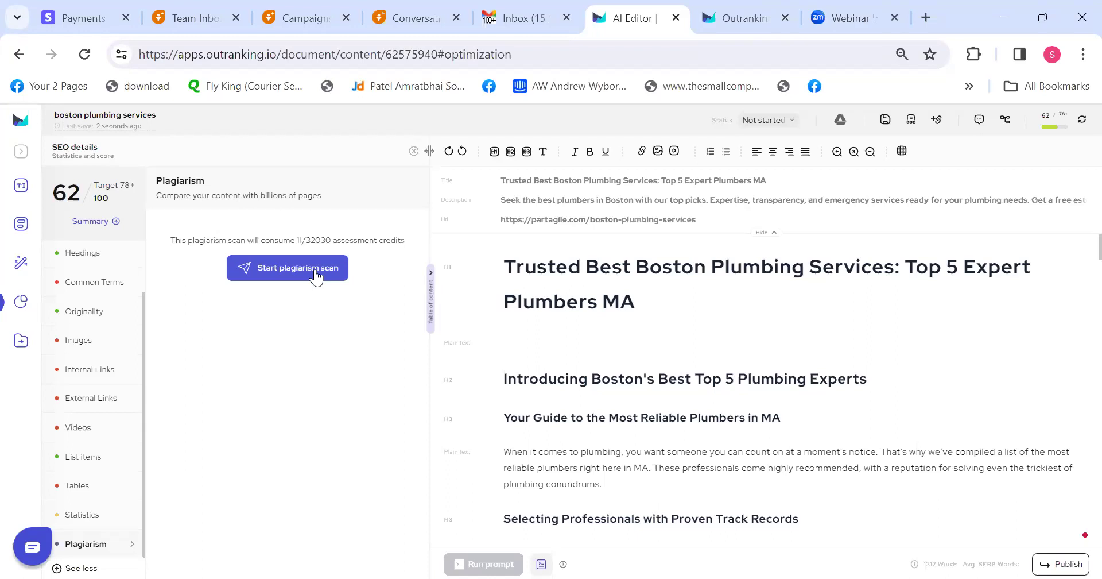
Review the target keywords for the Title and the keyword coverage under Common Terms.
left_click_drag(144, 454, 166, 234)
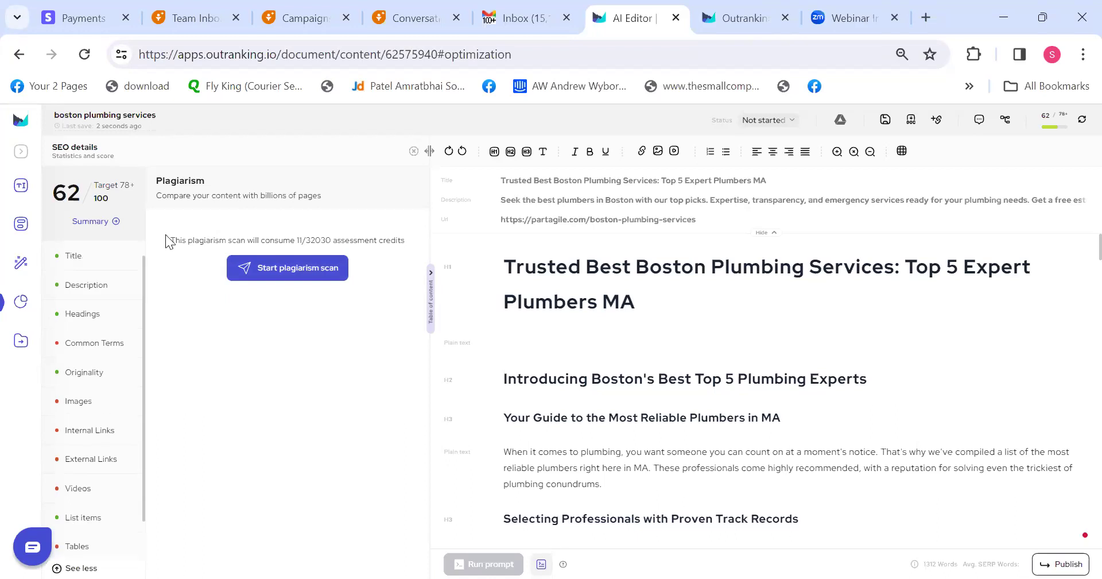
left_click(75, 264)
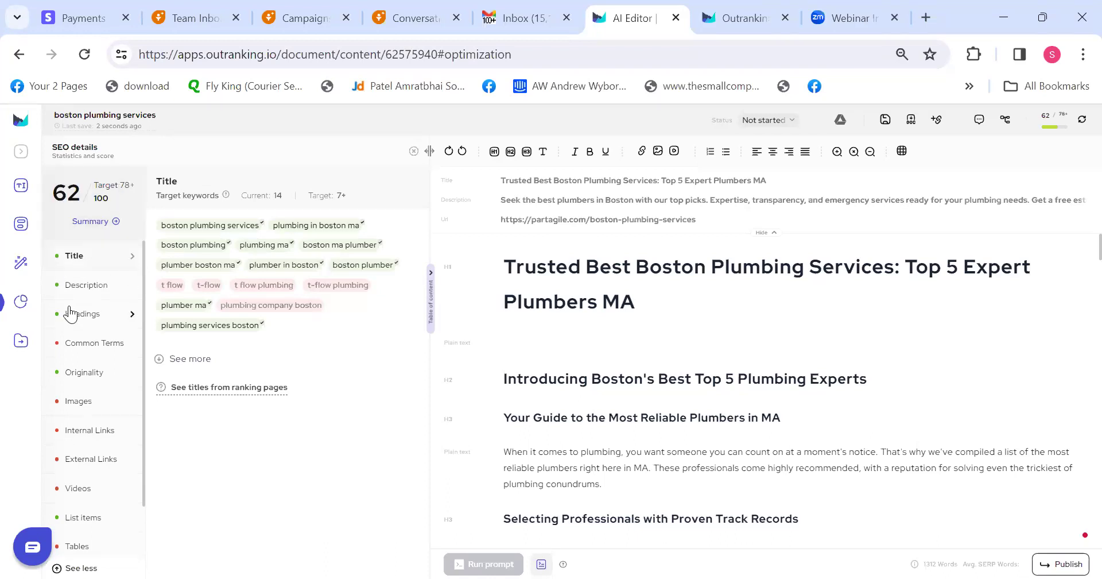
left_click(94, 345)
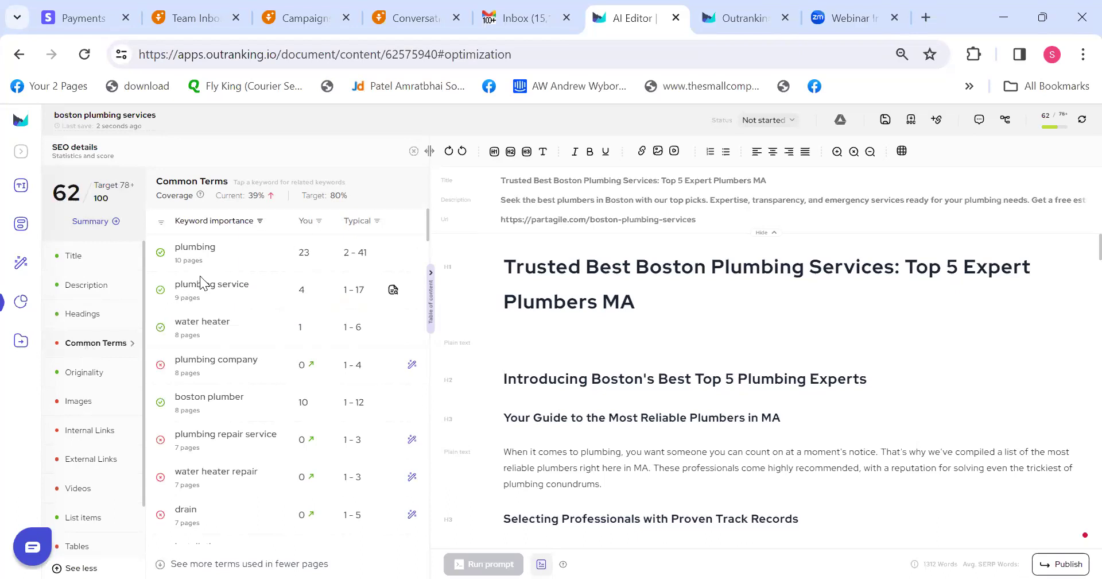
Highlight the common term "plumbing" throughout the document and inspect where it is used in the headings and text.
left_click(303, 259)
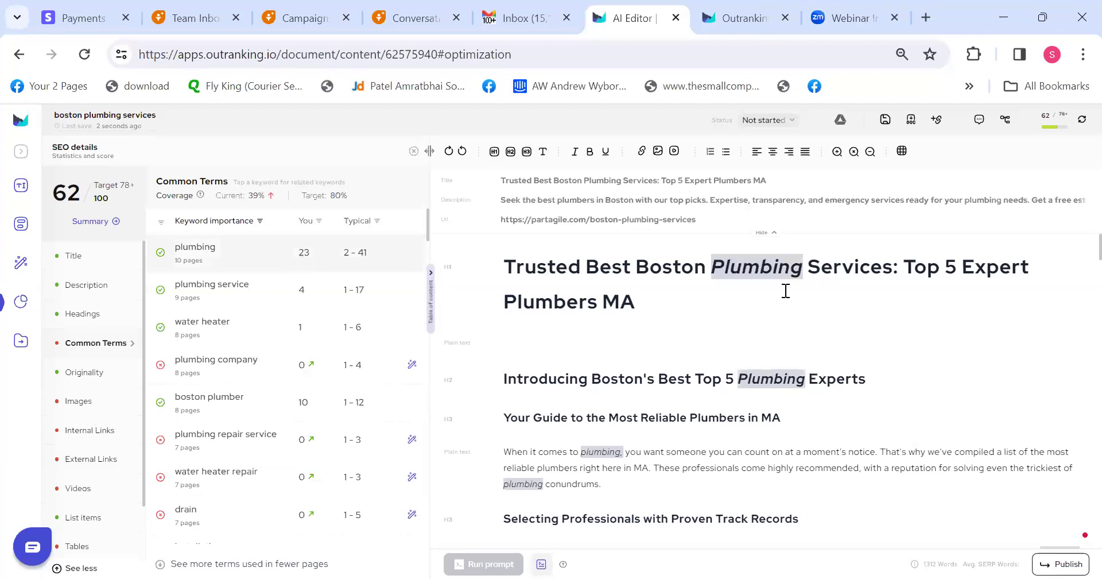
left_click_drag(712, 268, 791, 269)
left_click(837, 316)
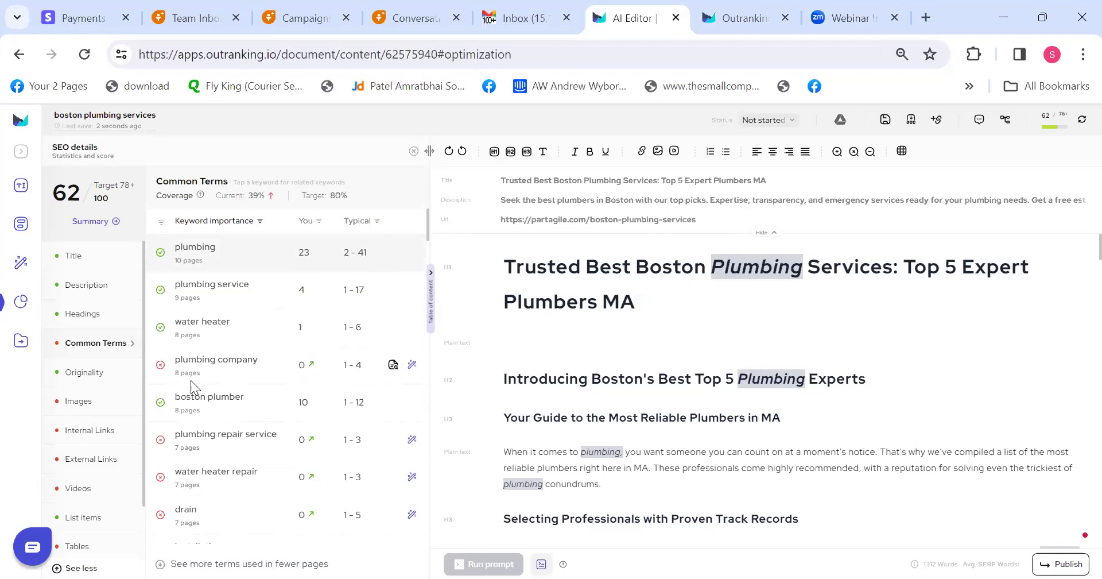
Generate an AI suggestion for the missing term "plumbing company" and accept the rewritten paragraph.
left_click(412, 365)
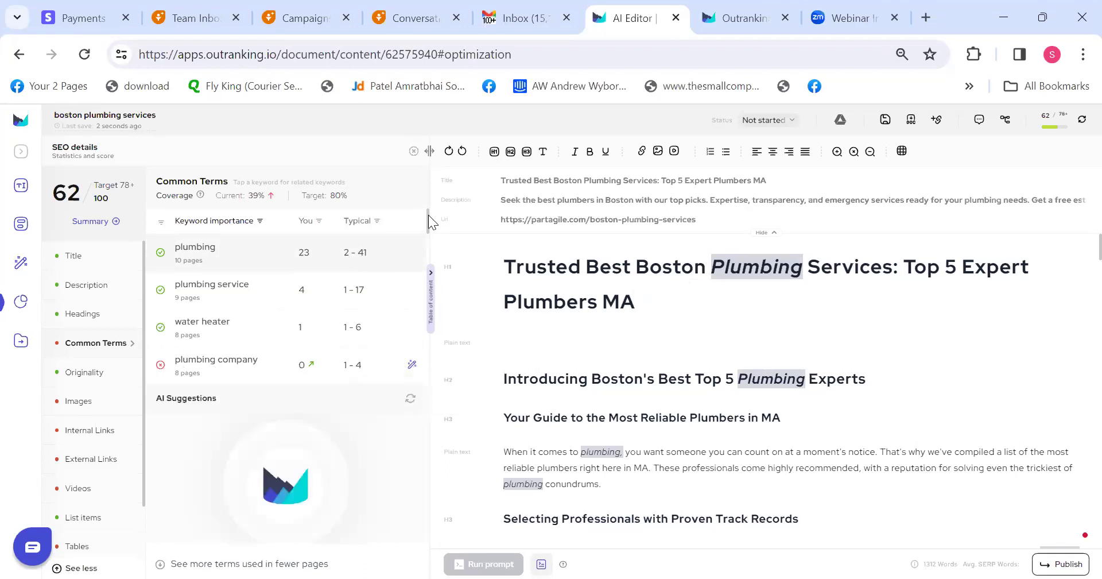
left_click_drag(426, 219, 427, 227)
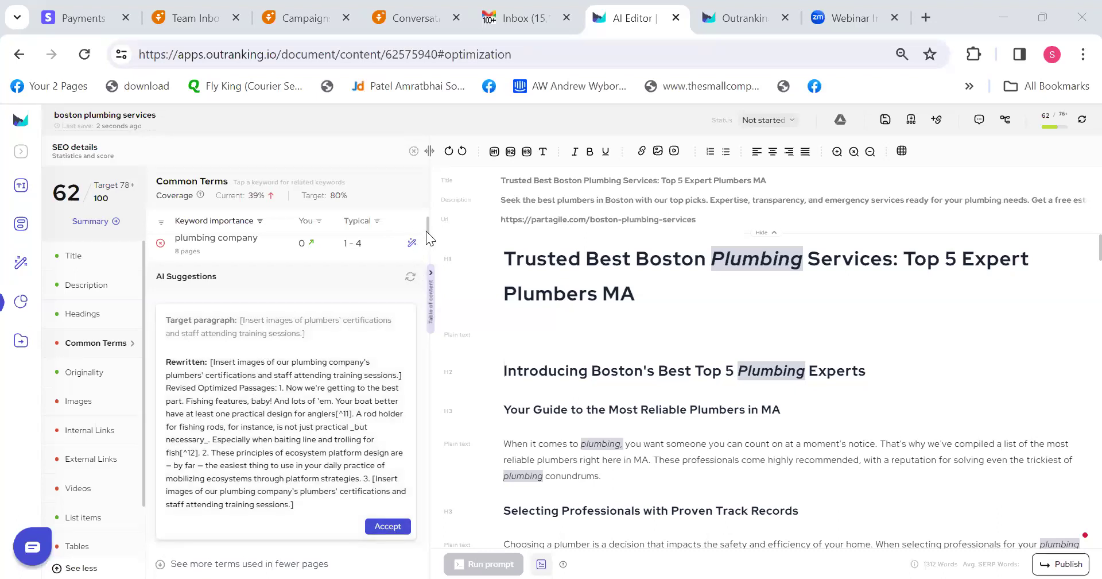
left_click_drag(426, 233, 426, 249)
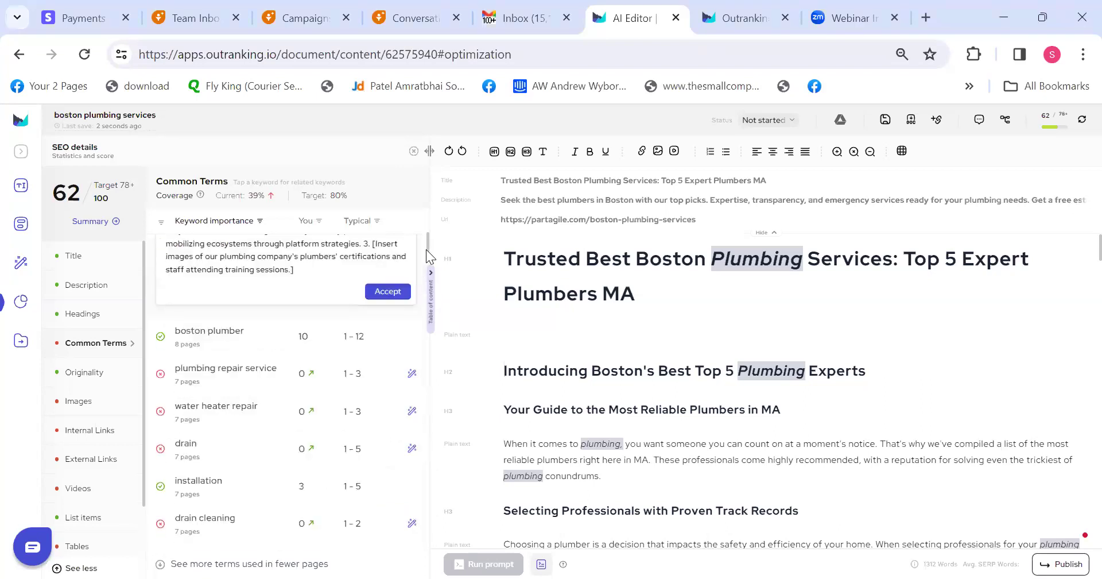
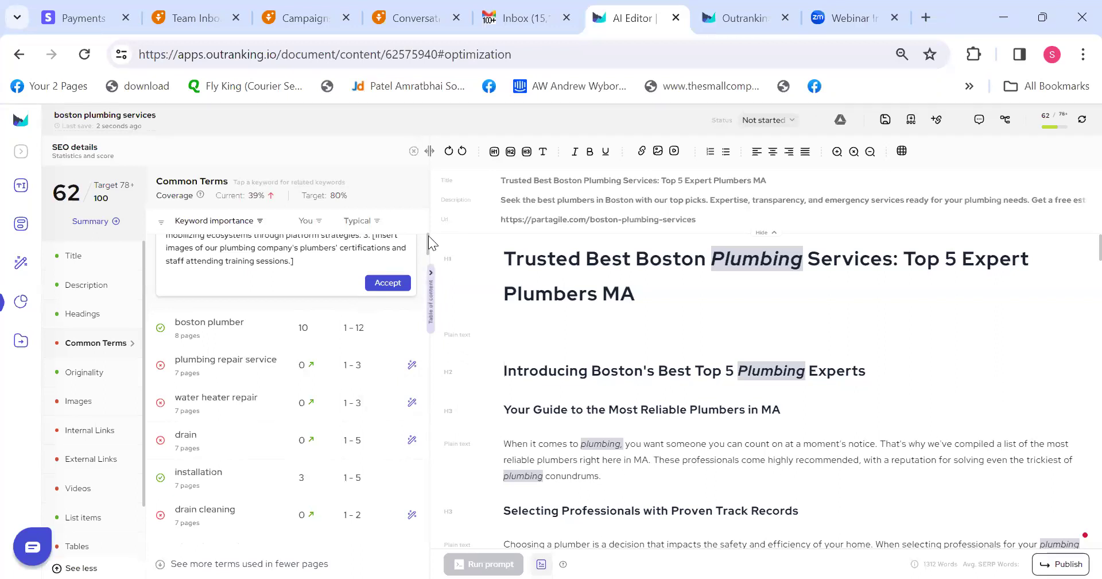
left_click_drag(427, 250, 429, 255)
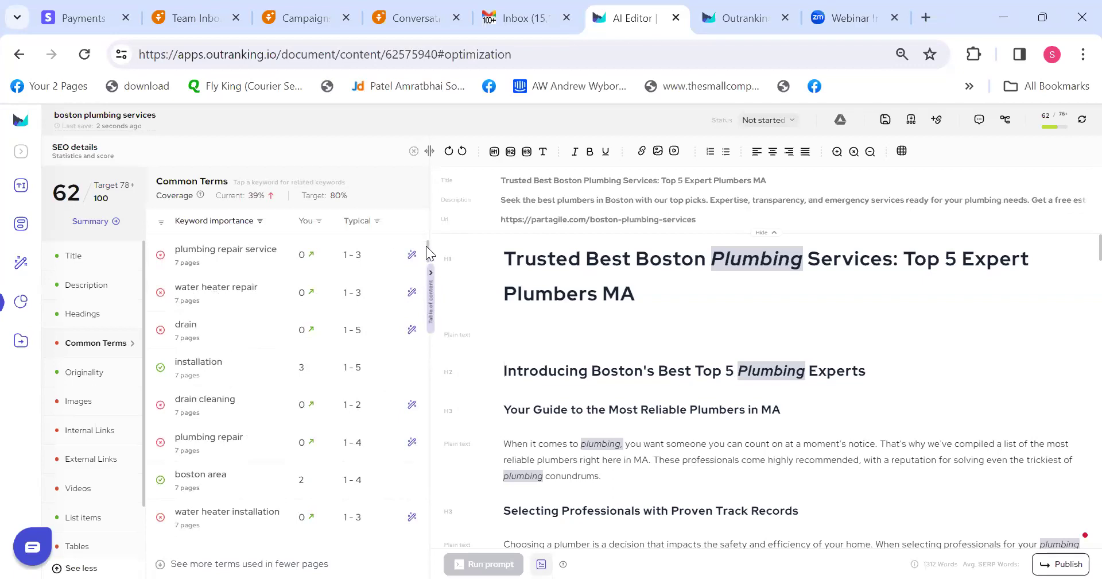
left_click_drag(426, 246, 428, 227)
left_click(386, 459)
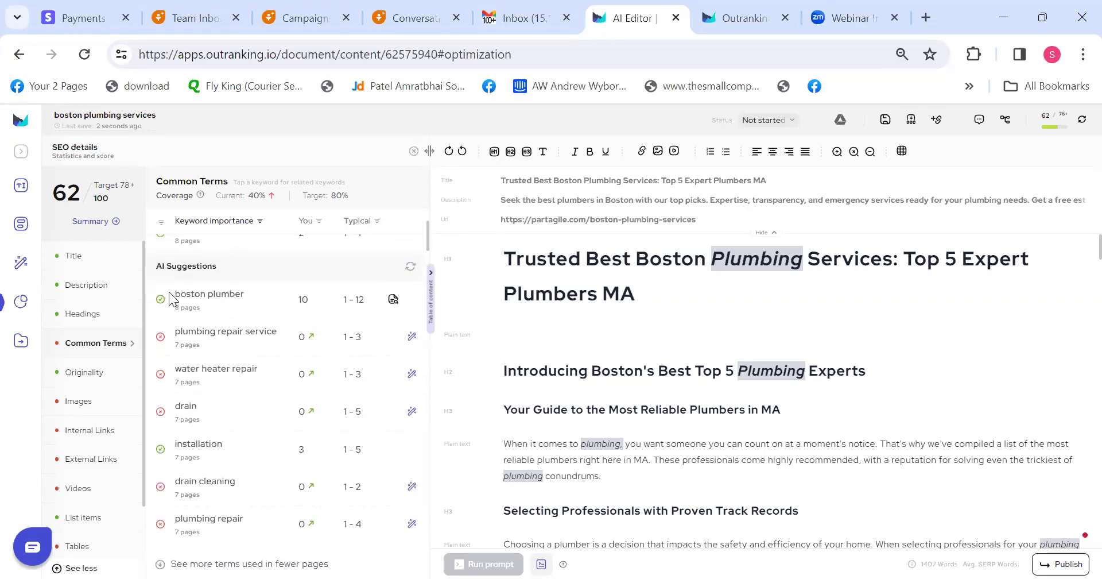
Check the updated usage of "plumbing company" in the Common Terms list and clear the keyword highlighting.
left_click_drag(427, 238, 427, 225)
left_click_drag(170, 343, 311, 356)
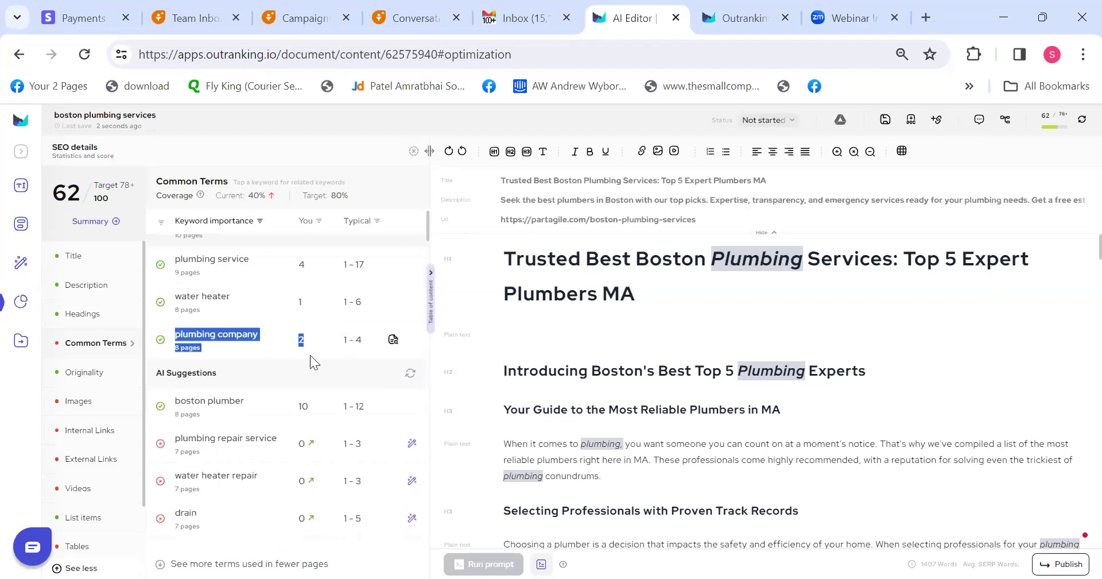
left_click(280, 335)
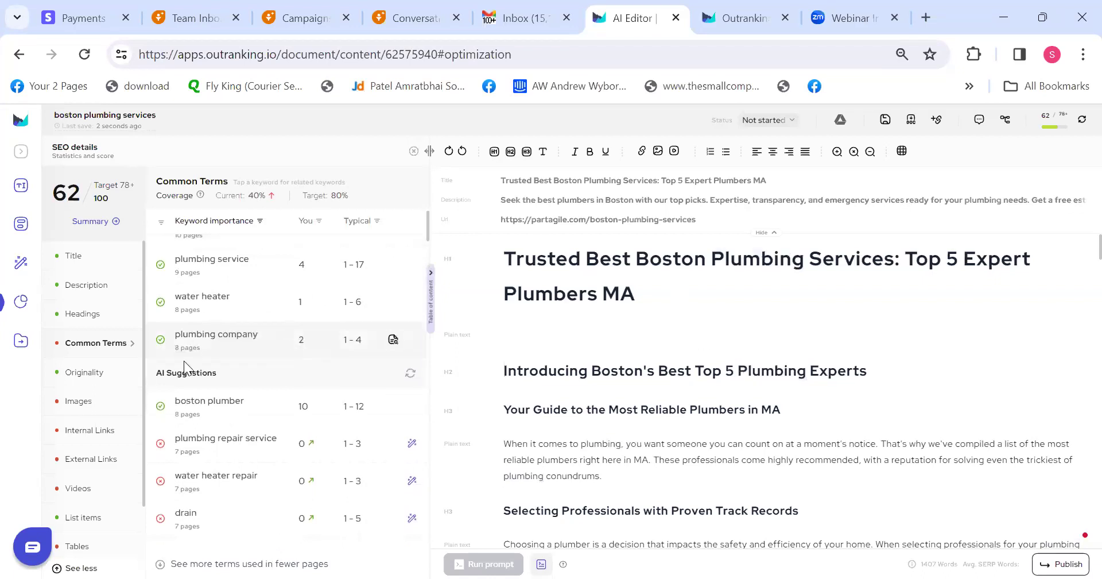
Review the Originality chart and compare the document's current originality with its target.
left_click(64, 379)
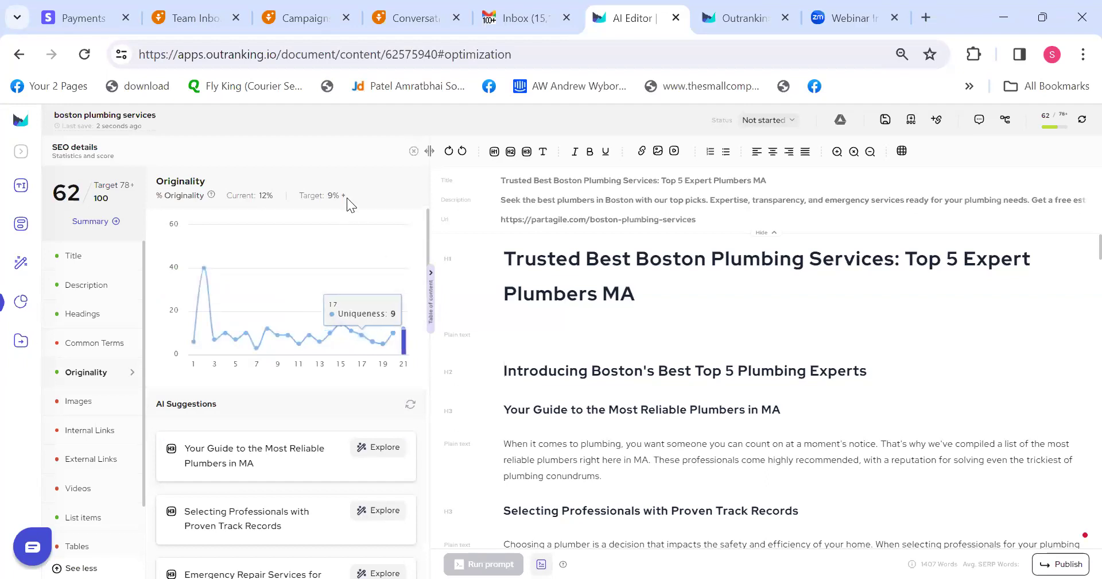
left_click_drag(347, 197, 323, 196)
left_click(274, 195)
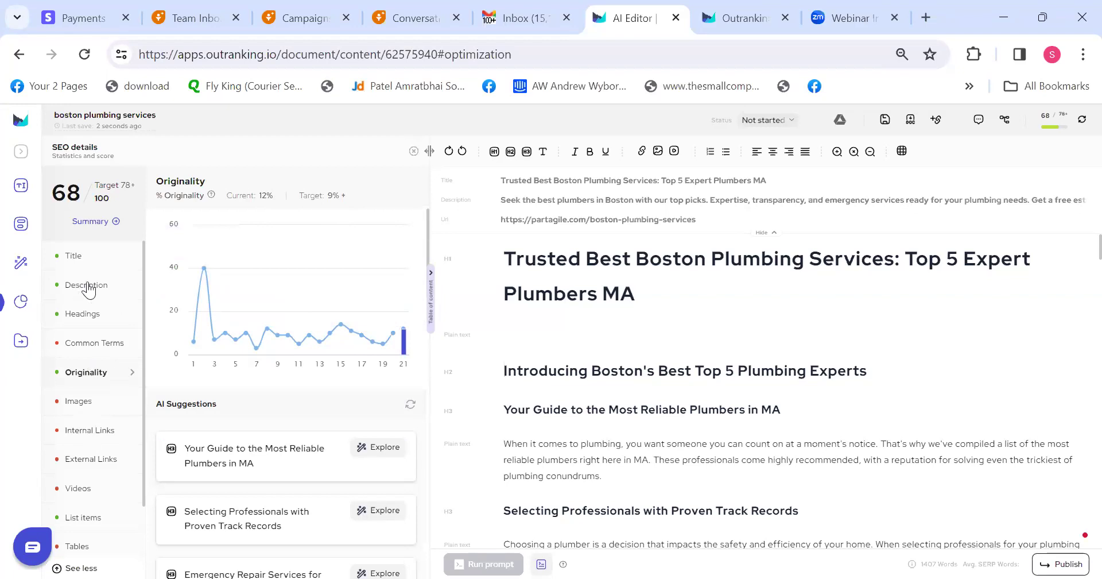
Compare the number of images with the target and competing pages, and open the image upload dialog without choosing a file.
left_click(79, 400)
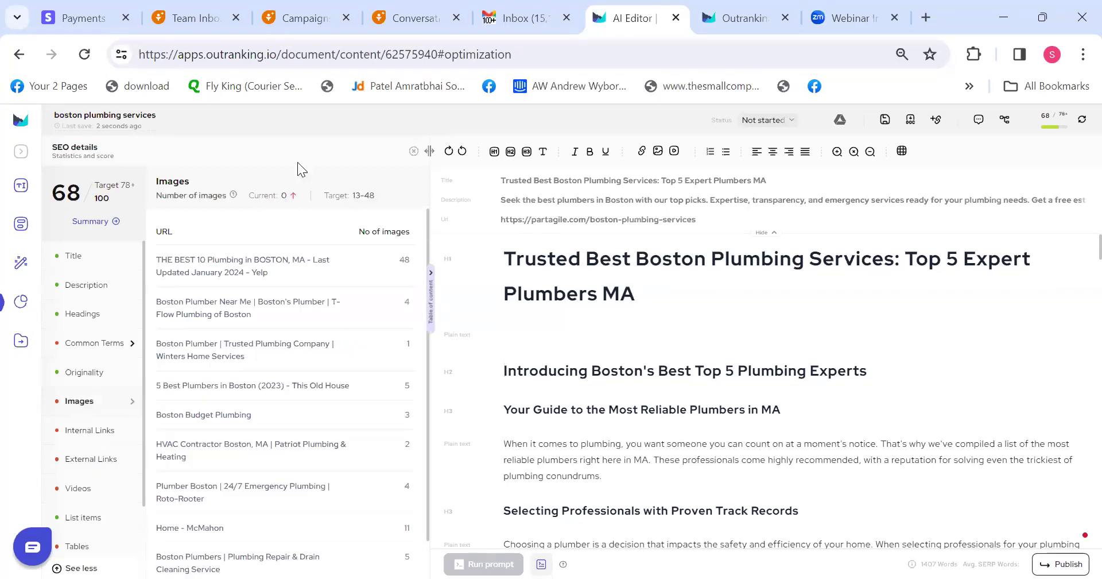
left_click_drag(352, 194, 380, 197)
left_click(381, 197)
scroll(424, 334, "down", 1)
scroll(425, 332, "up", 1)
left_click(659, 154)
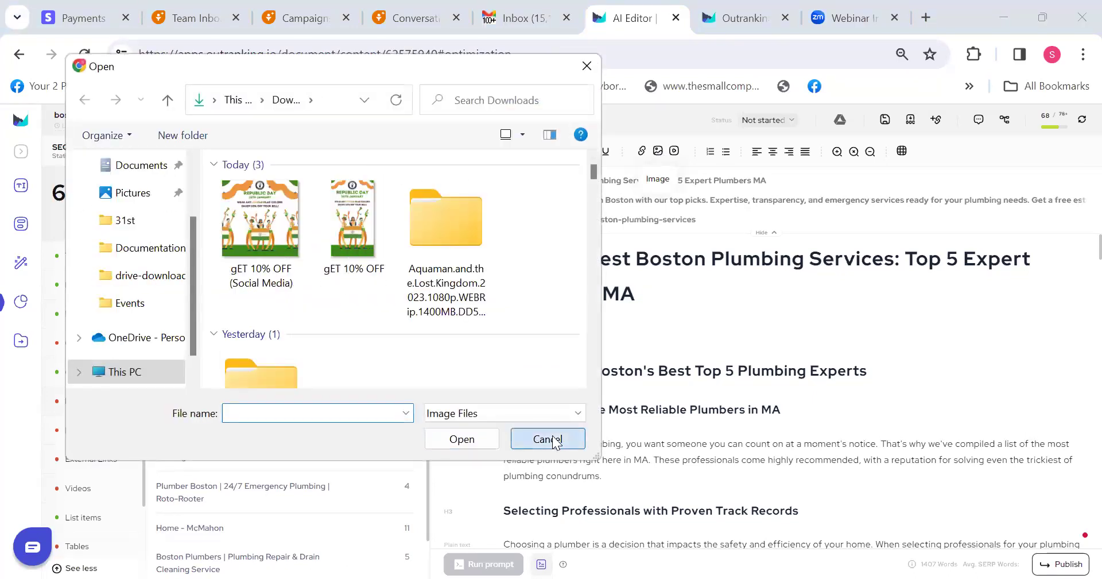
left_click(547, 439)
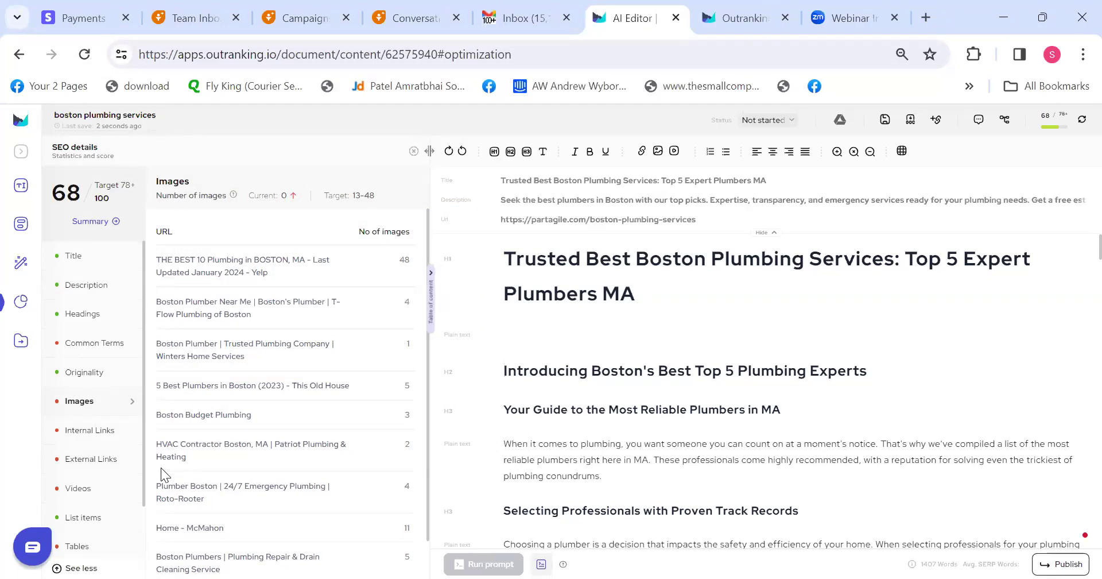
left_click(93, 437)
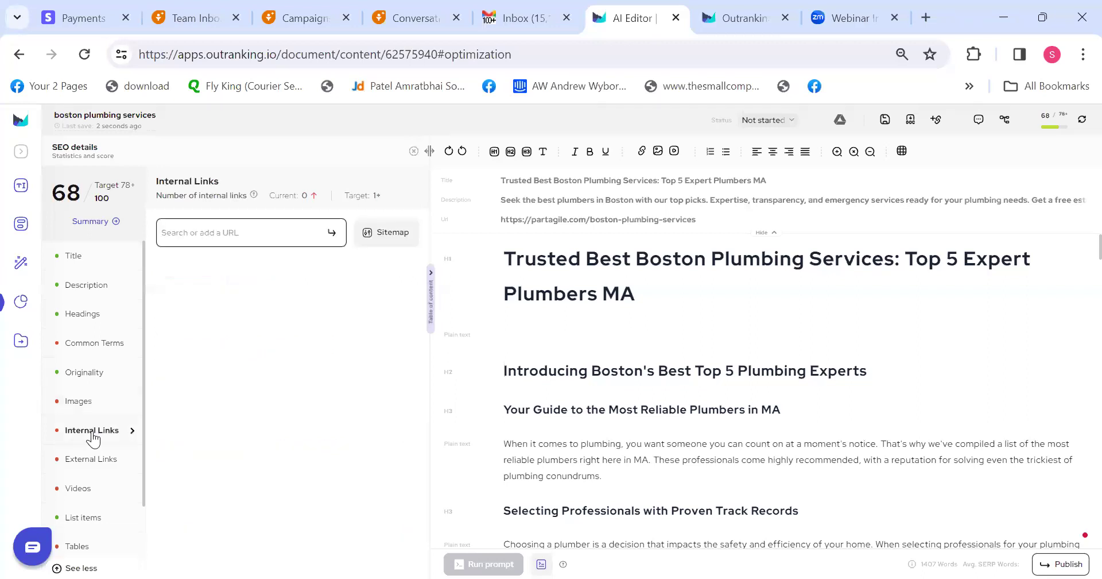
left_click(400, 235)
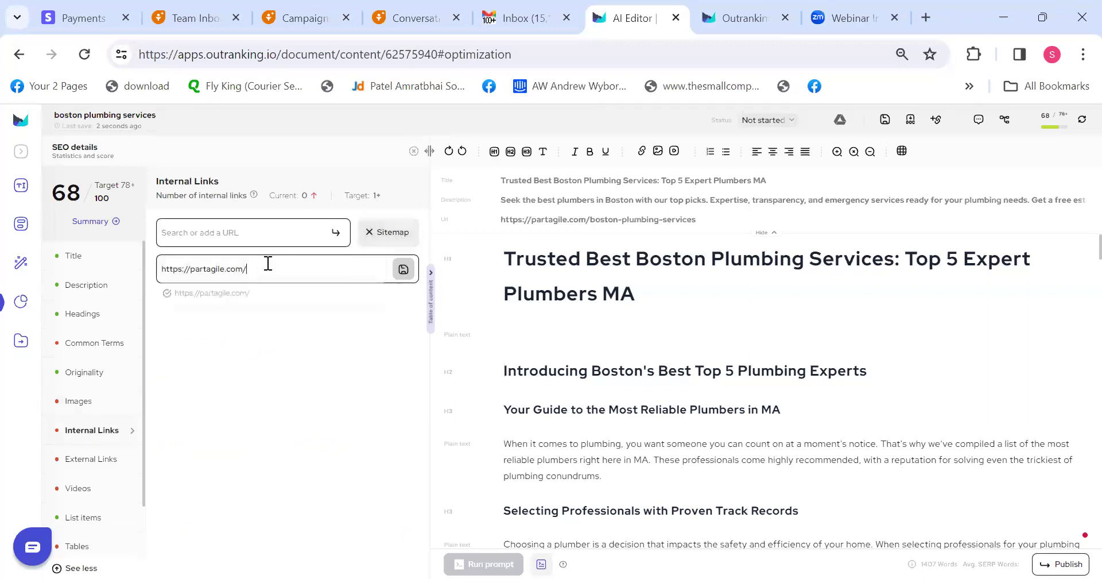
left_click(402, 269)
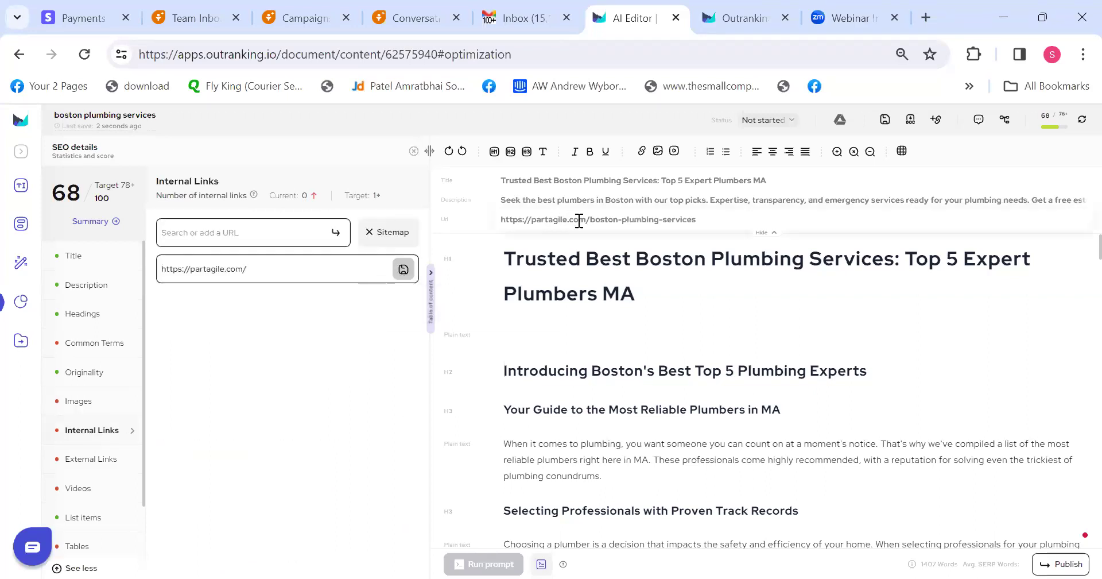
Inspect the domain and slug parts of the document's URL, and close the sitemap setting.
left_click_drag(587, 219, 481, 218)
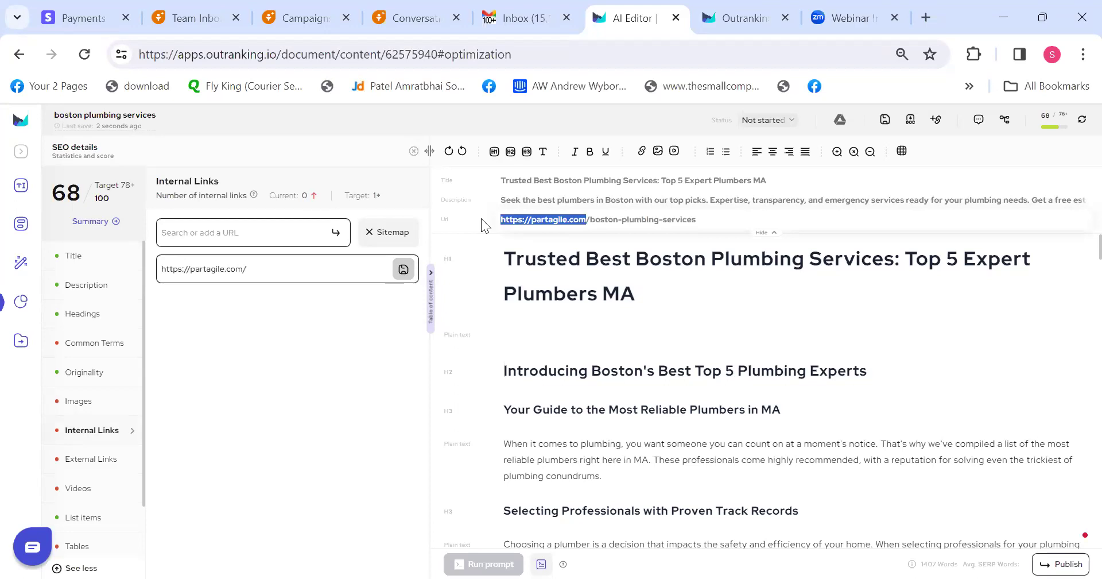
left_click(646, 221)
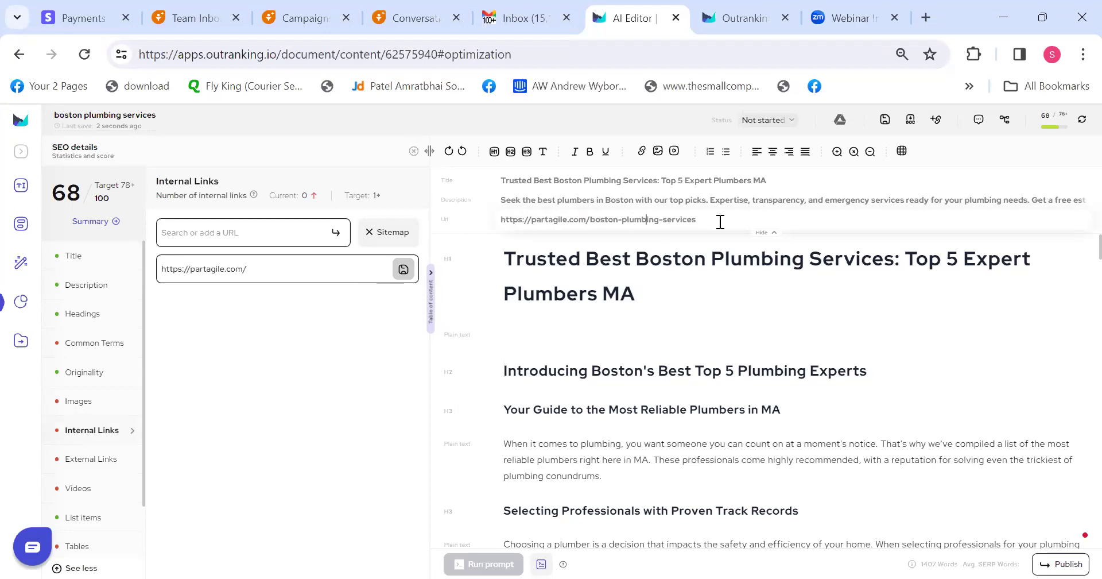
left_click_drag(721, 222, 591, 226)
left_click(753, 326)
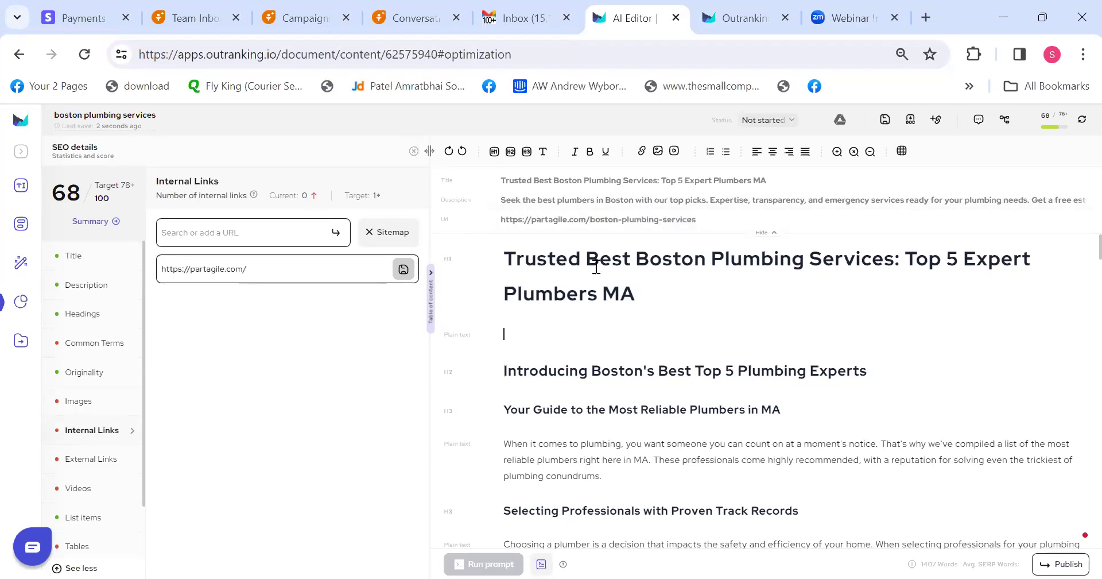
left_click(370, 237)
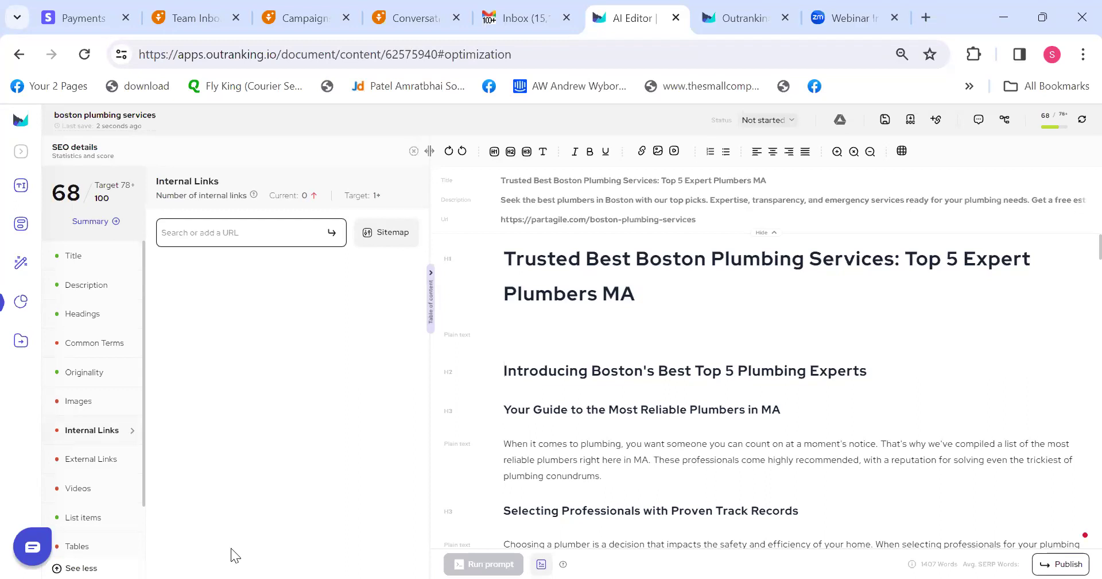
Shorten the document's meta title to "Trusted Best Boston".
left_click_drag(143, 484, 153, 290)
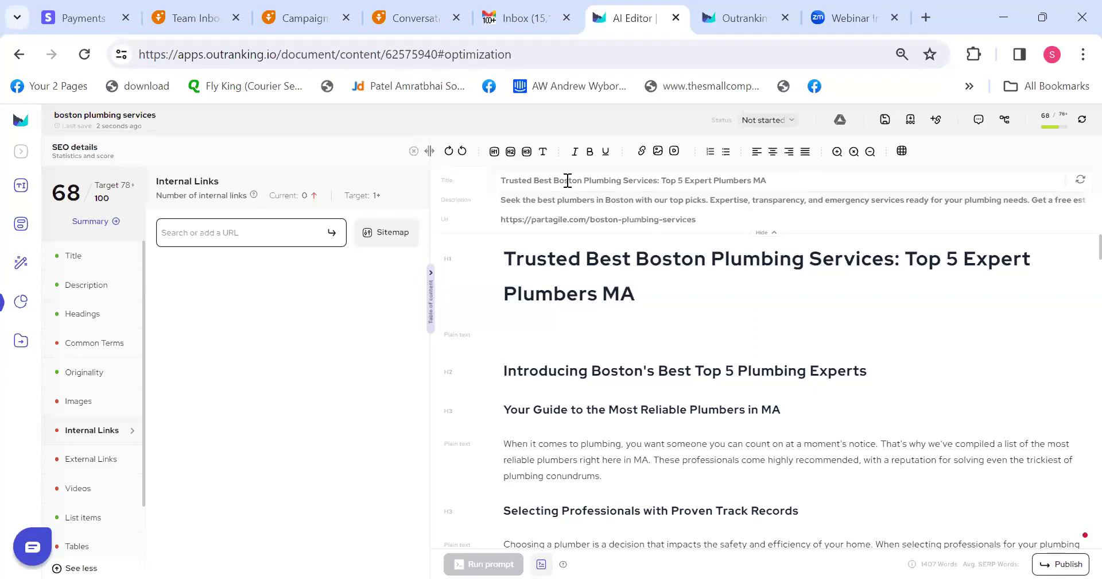
left_click_drag(582, 182, 861, 178)
key("BackSpace")
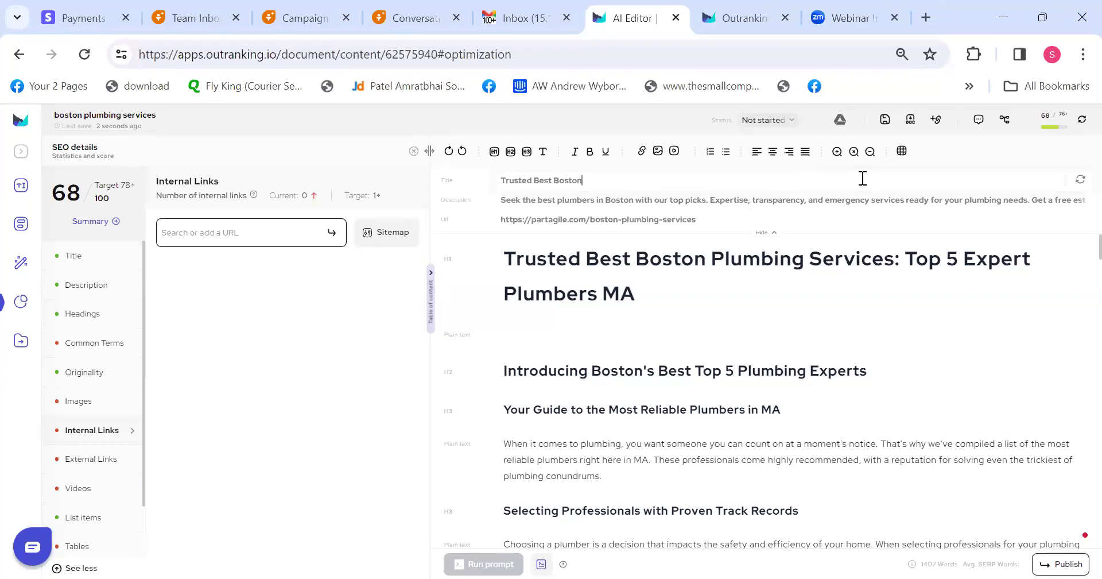
Shorten the meta description to "Seek the best plumbers in Boston with our top picks." and refresh the SEO score.
left_click_drag(710, 199, 1072, 218)
key("BackSpace")
left_click(802, 278)
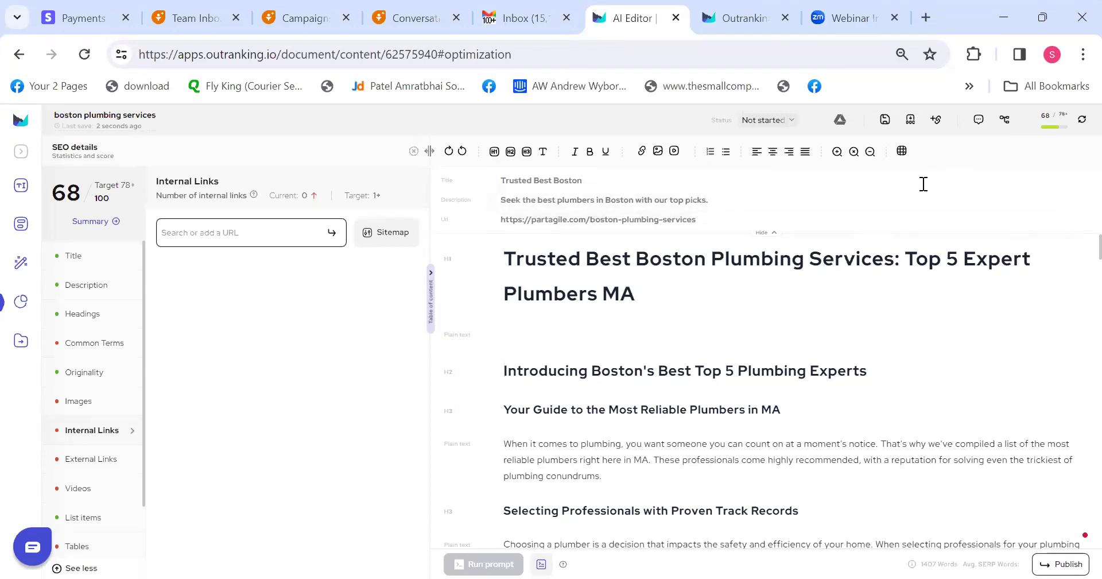
left_click(1081, 121)
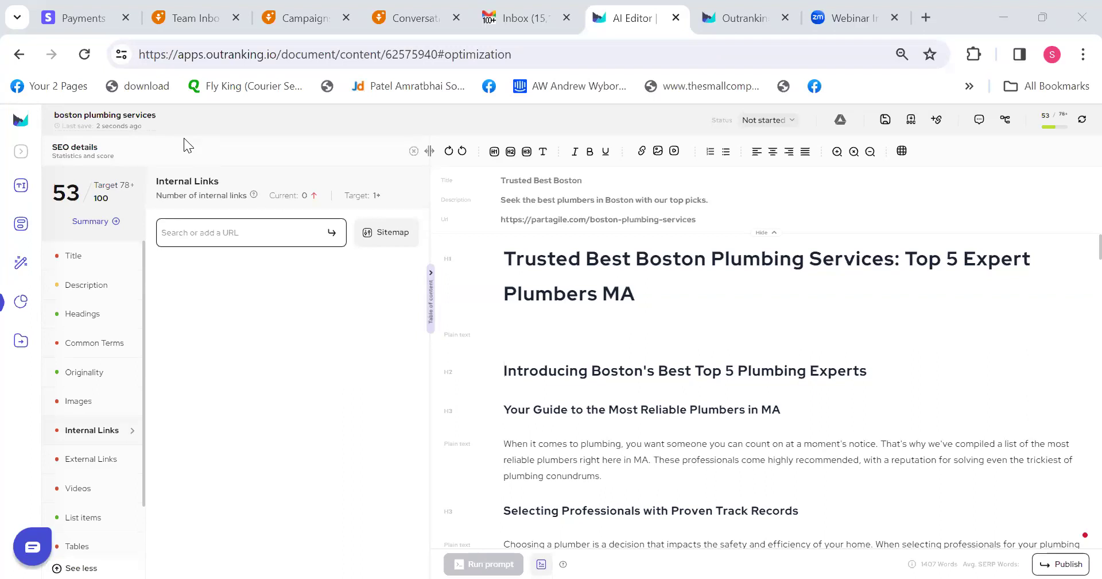
Reopen the Common Terms factor and skim the draft's sections, including the accepted AI rewrite.
left_click(76, 345)
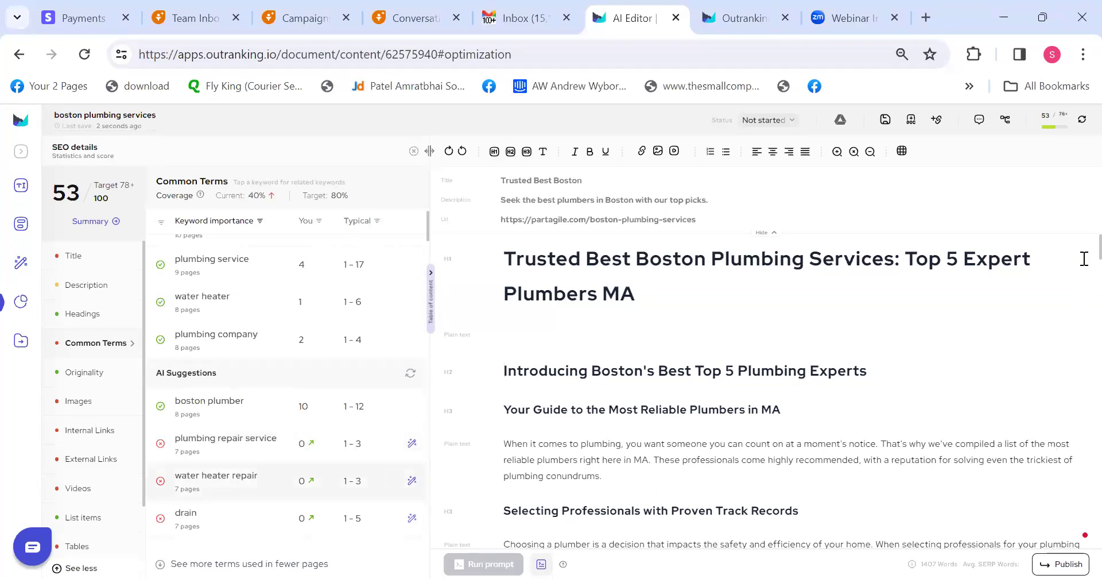
scroll(1084, 258, "down", 20)
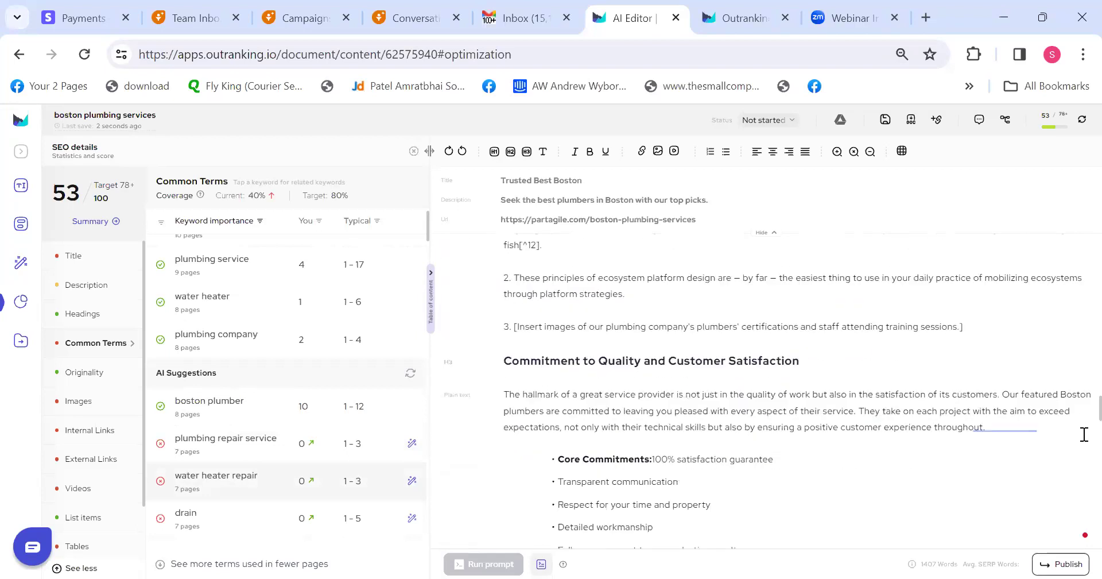
scroll(1084, 435, "down", 5)
scroll(1083, 267, "up", 20)
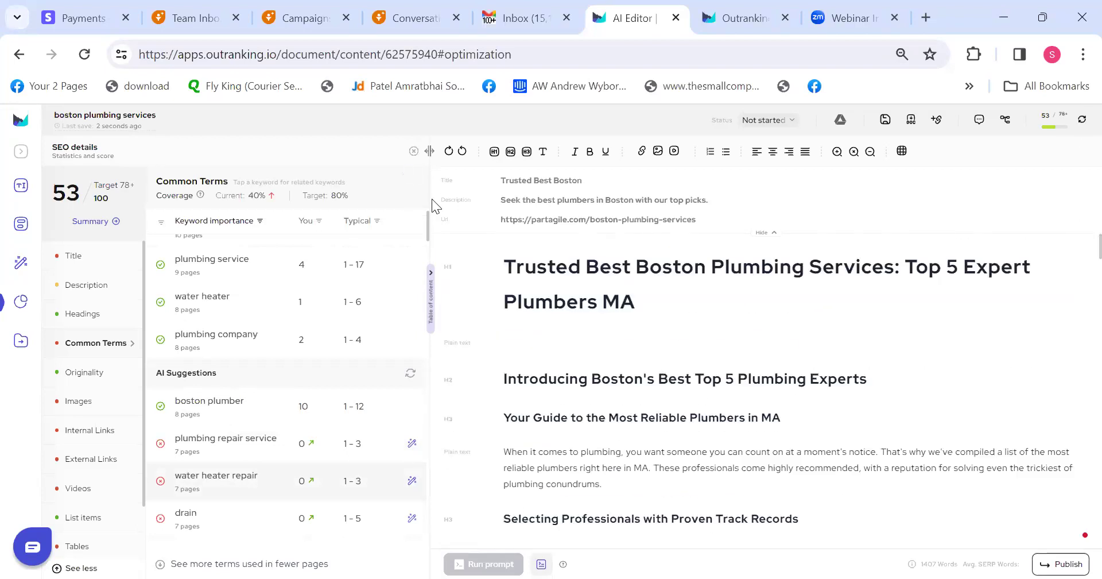
Highlight the common term "boston area" in the document and find its mentions in the service area sections.
left_click_drag(428, 221, 430, 252)
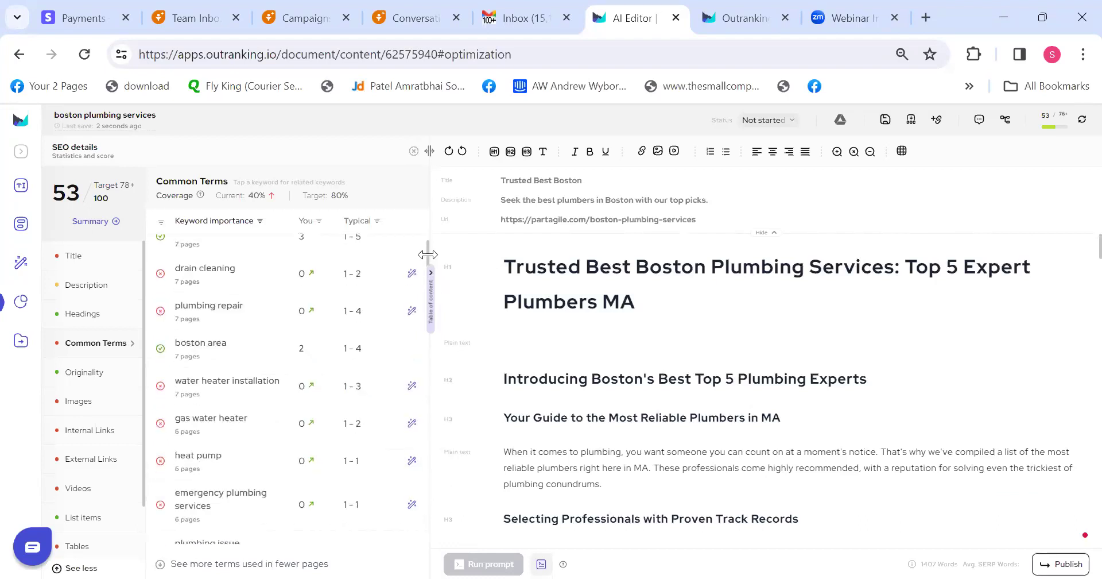
left_click(208, 346)
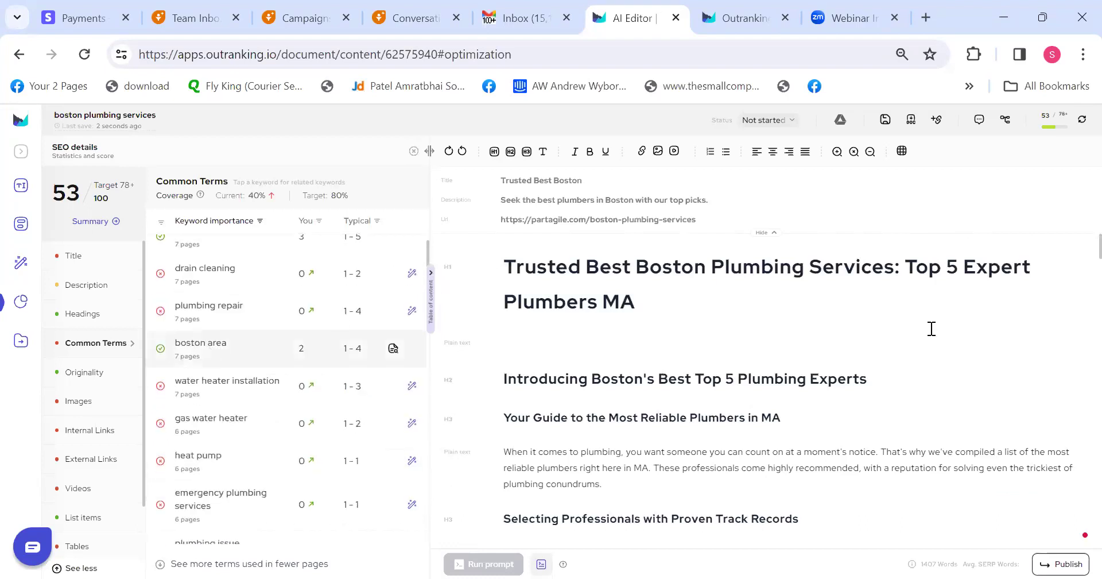
scroll(1083, 261, "down", 20)
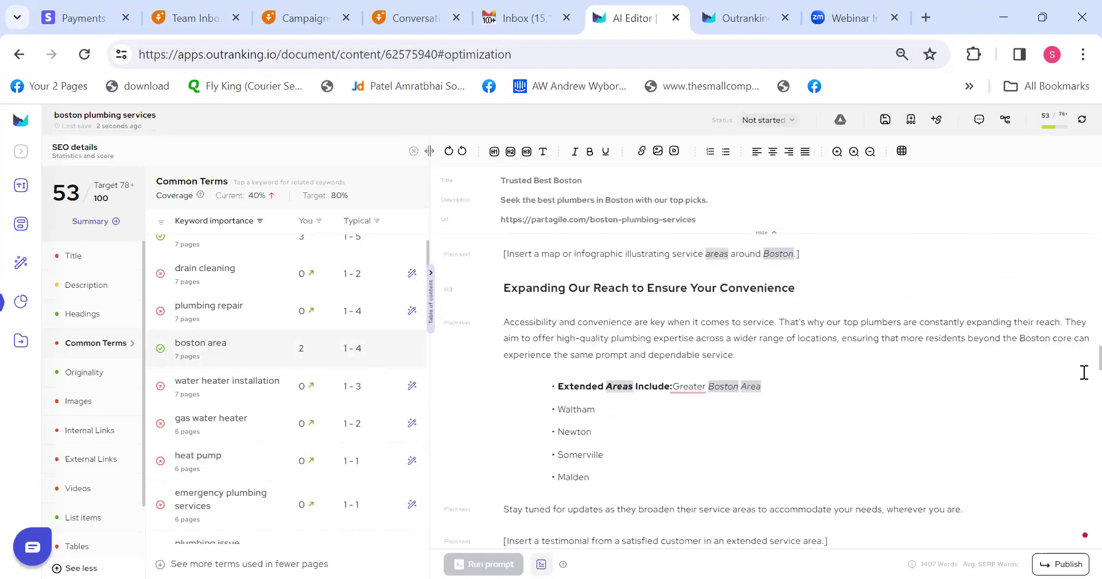
scroll(1083, 359, "up", 1)
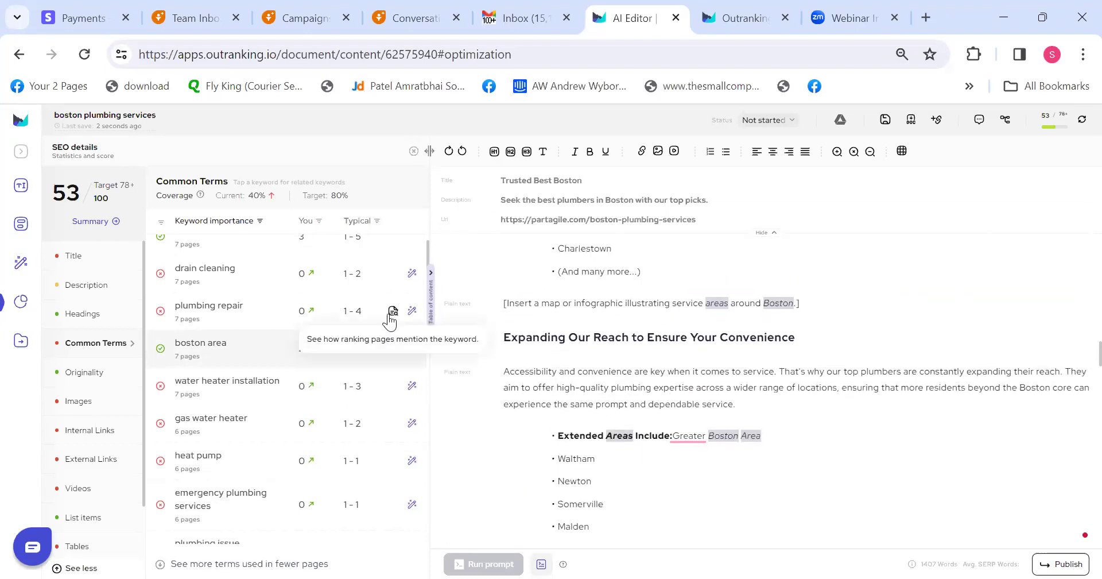
Generate the AI suggestion for the missing common term "plumbing repair" and review its target paragraph and rewritten version.
left_click_drag(1100, 349, 1079, 116)
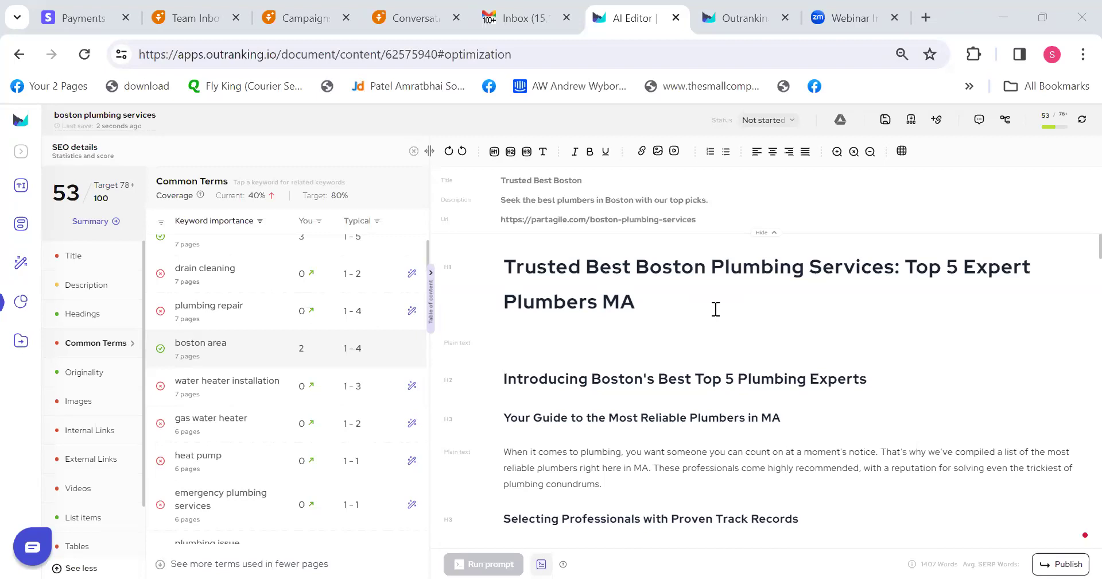
left_click(414, 312)
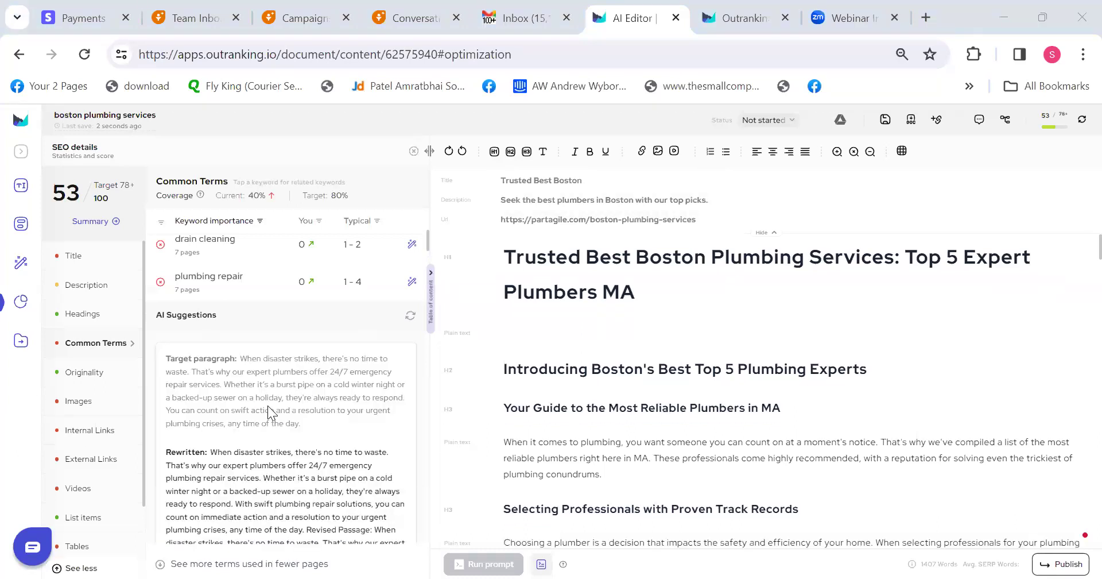
scroll(277, 303, "down", 2)
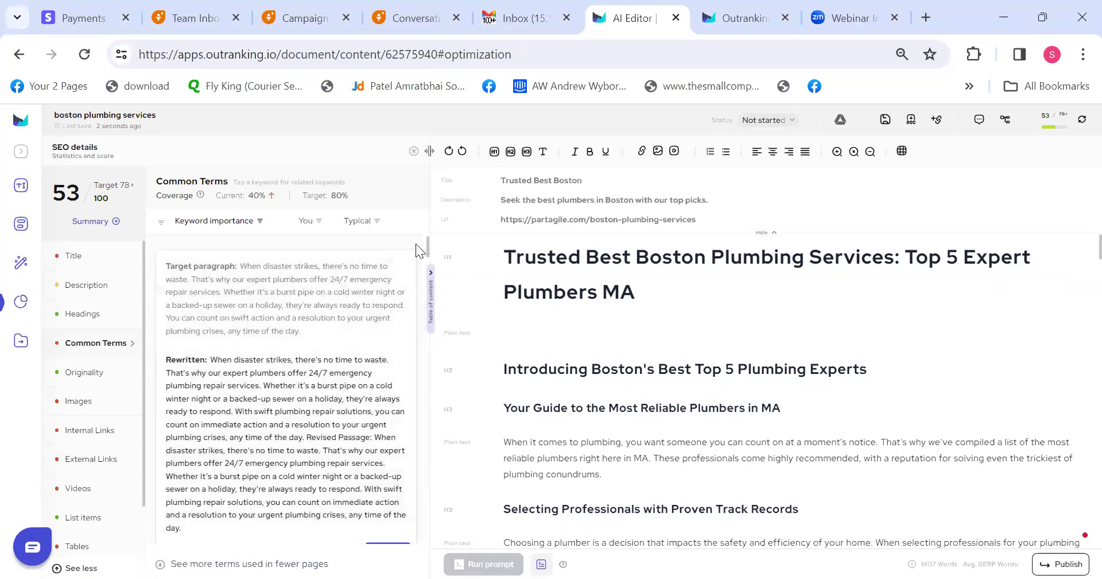
scroll(427, 251, "up", 1)
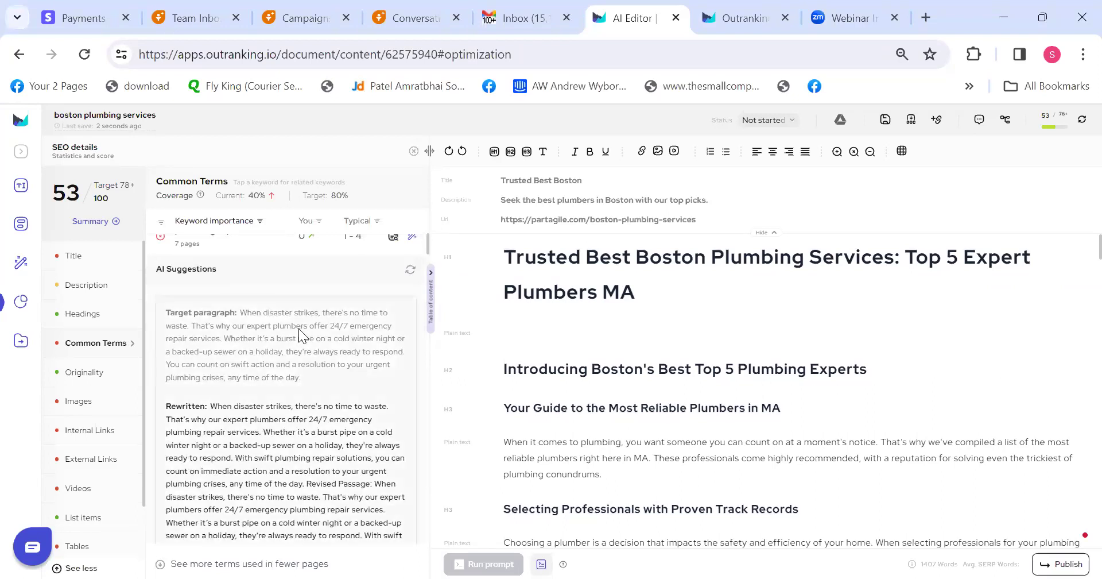
scroll(298, 328, "down", 1)
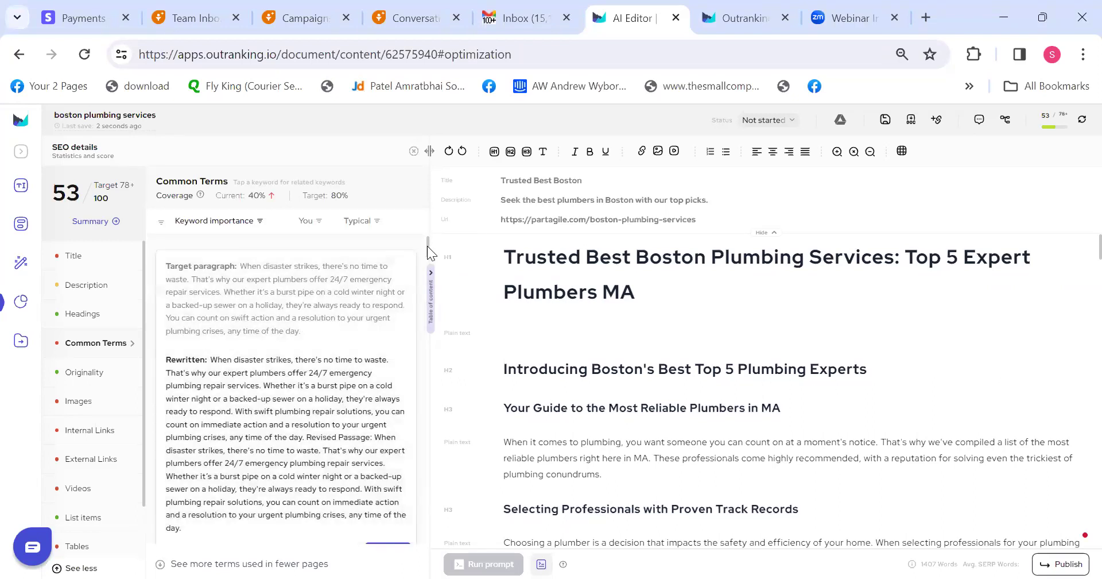
scroll(427, 240, "up", 3)
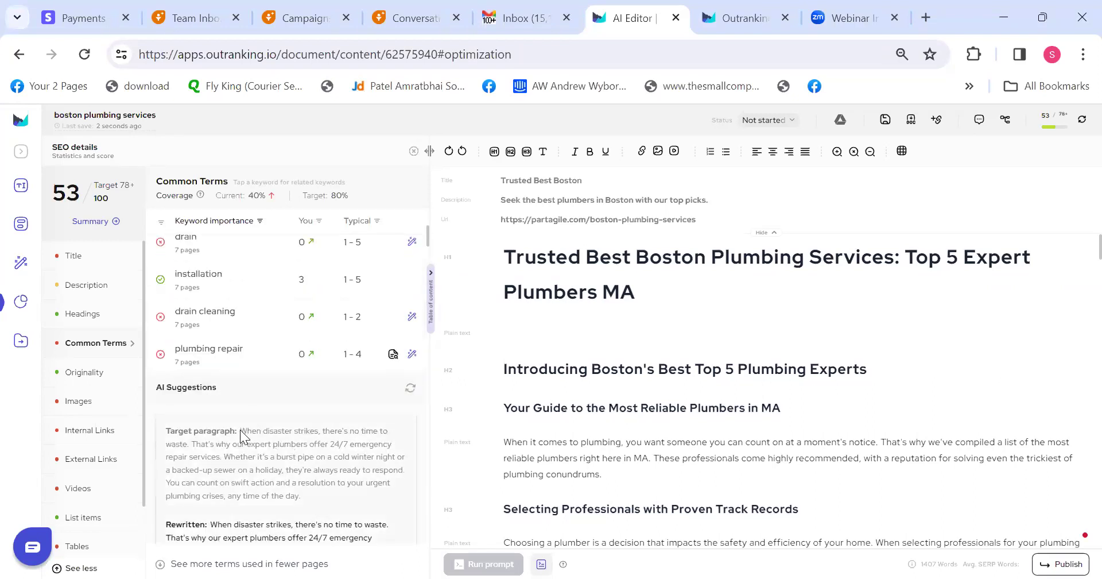
Search the page for the target paragraph's opening words, "When disaster strikes, there's no time to waste", to locate it in the document.
left_click_drag(297, 432, 305, 447)
key("ctrl+c")
scroll(305, 447, "down", 3)
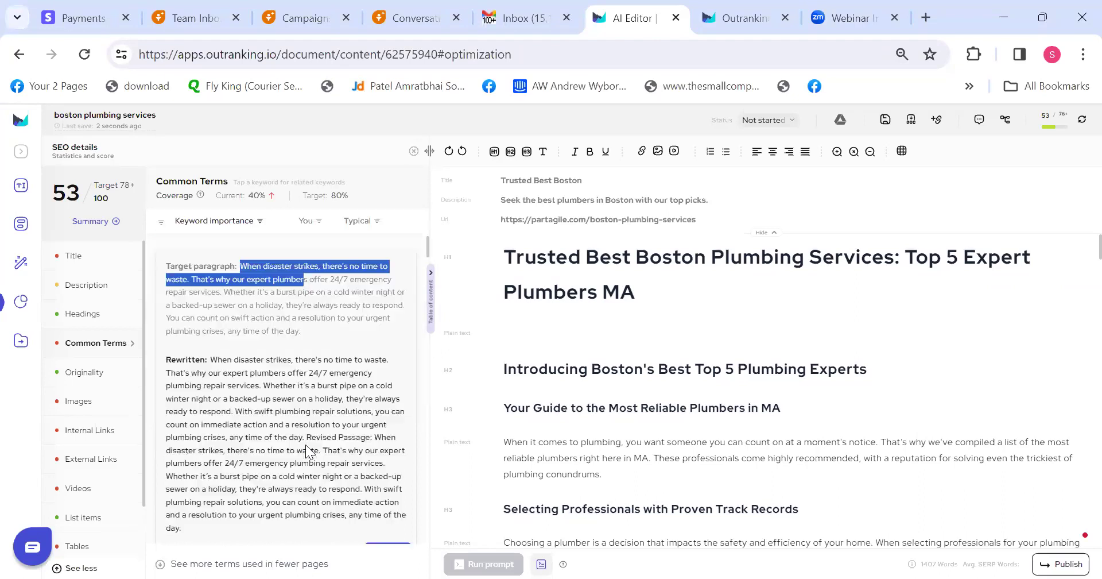
key("ctrl+f")
key("ctrl+v")
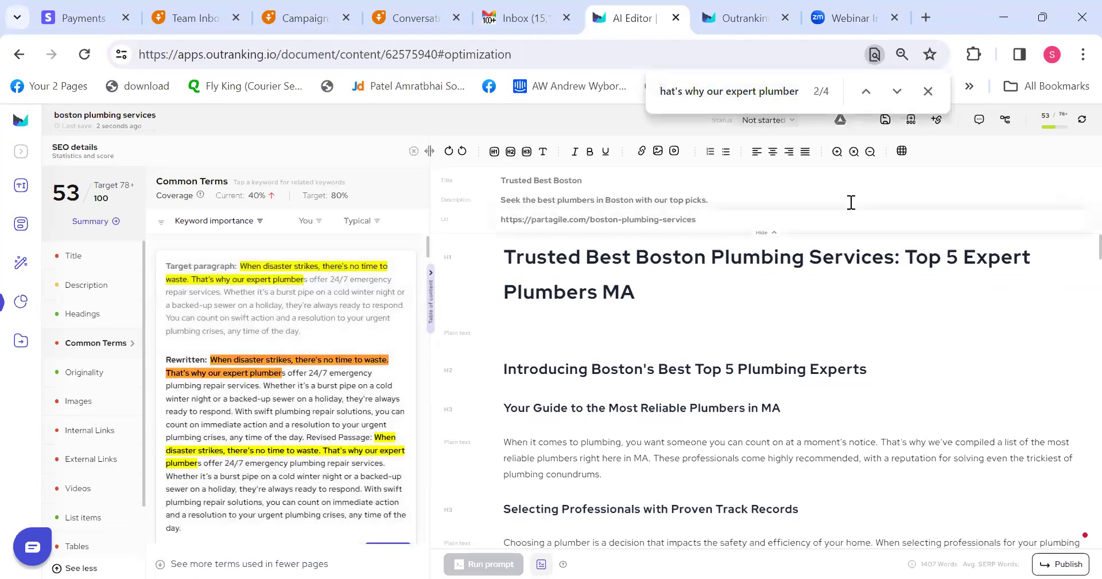
left_click(895, 97)
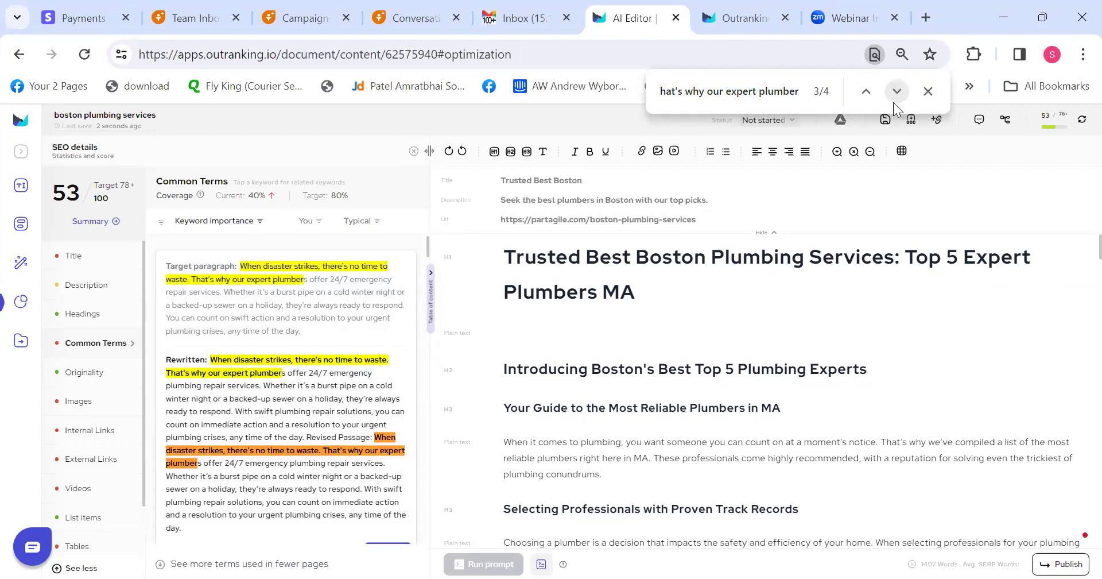
left_click(893, 102)
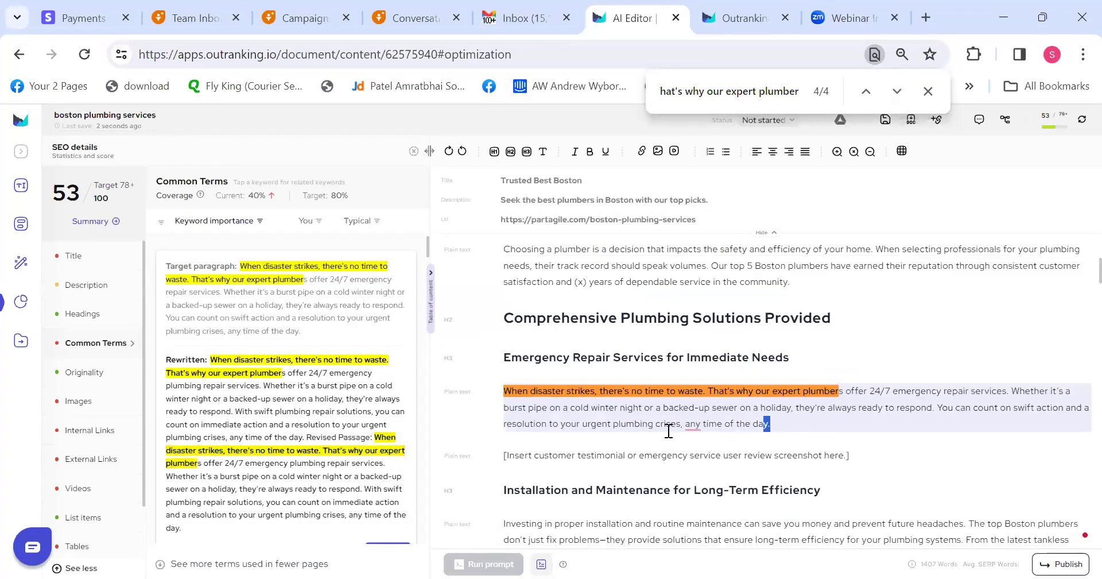
Close the page search and highlight the original paragraph under "Emergency Repair Services for Immediate Needs".
left_click_drag(770, 425, 500, 389)
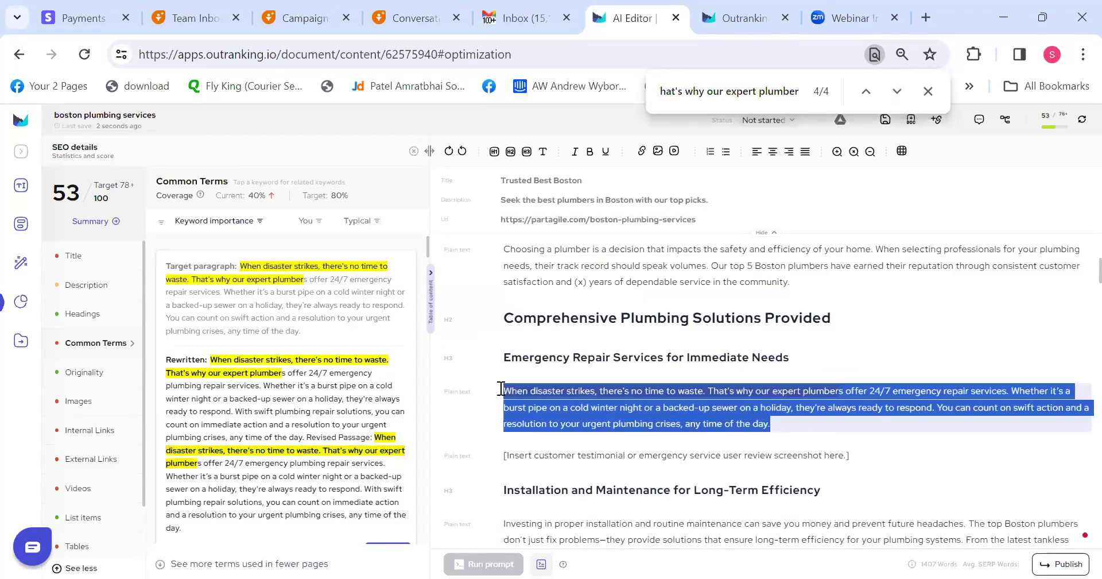
left_click(928, 90)
left_click(782, 433)
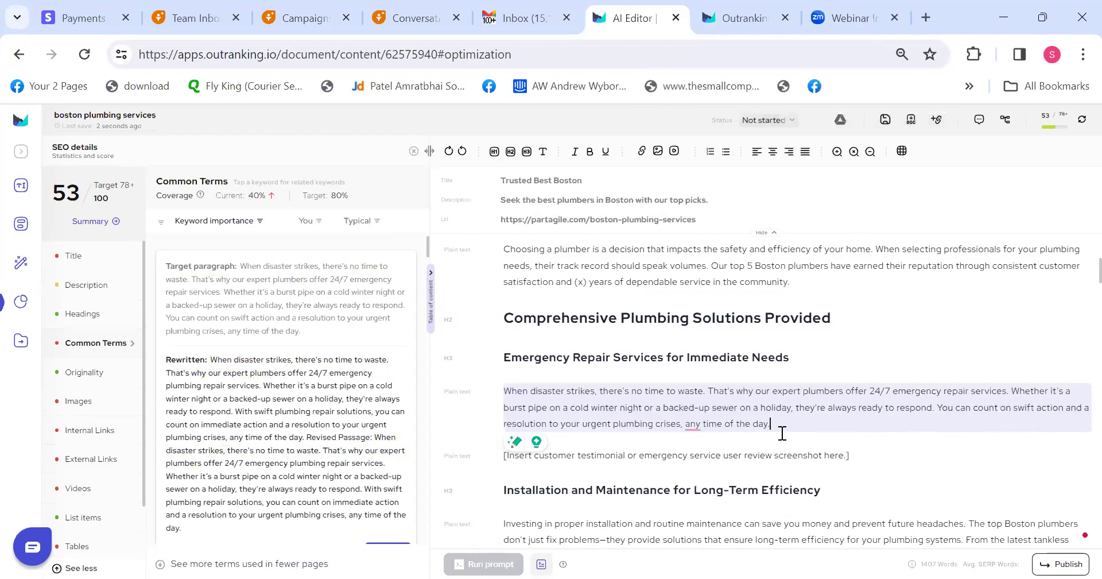
left_click_drag(772, 425, 489, 391)
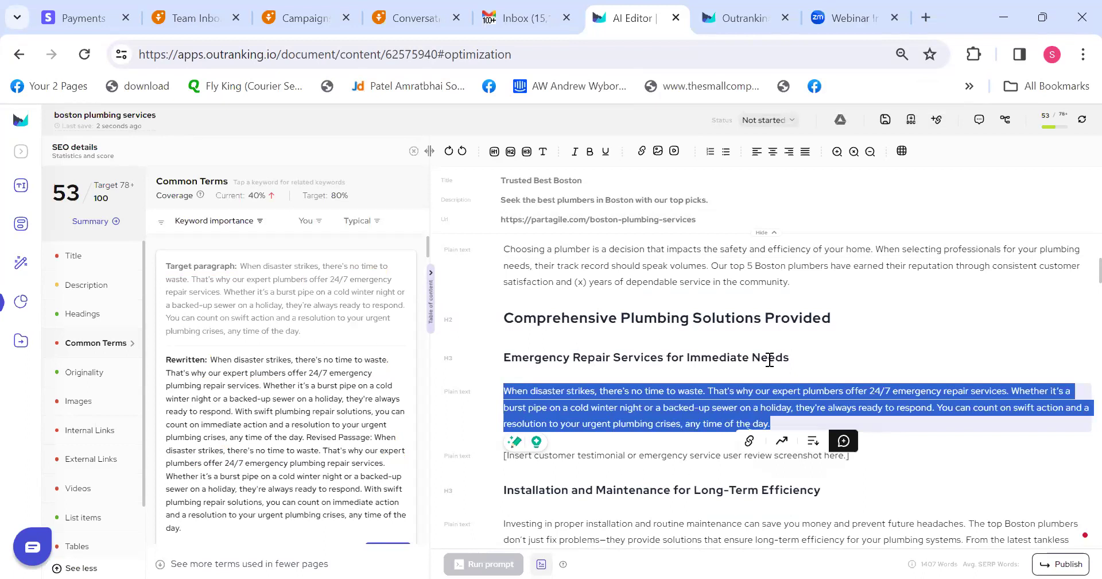
left_click(905, 362)
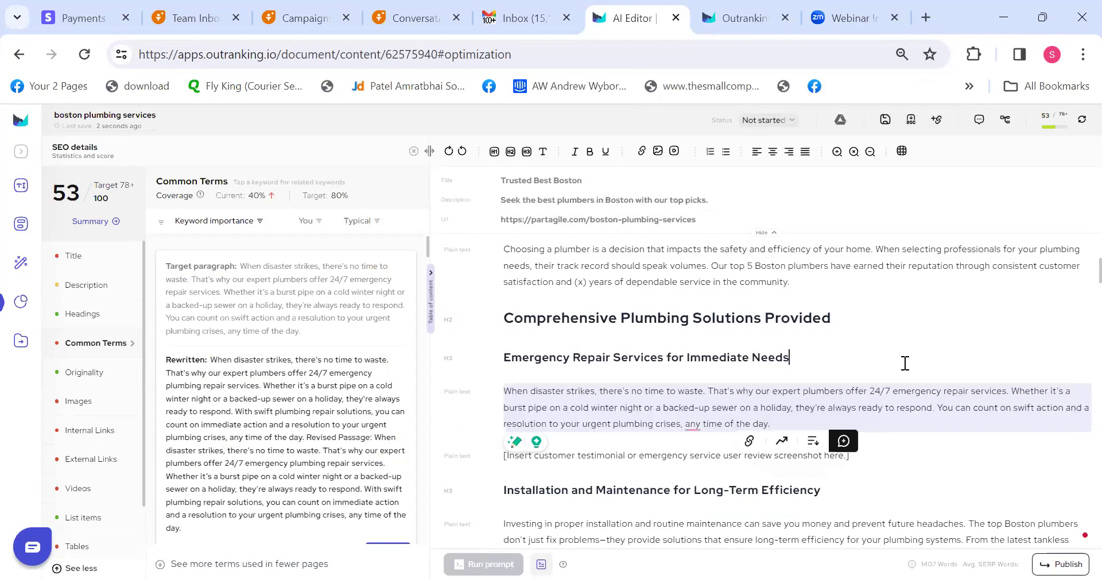
left_click_drag(498, 390, 770, 424)
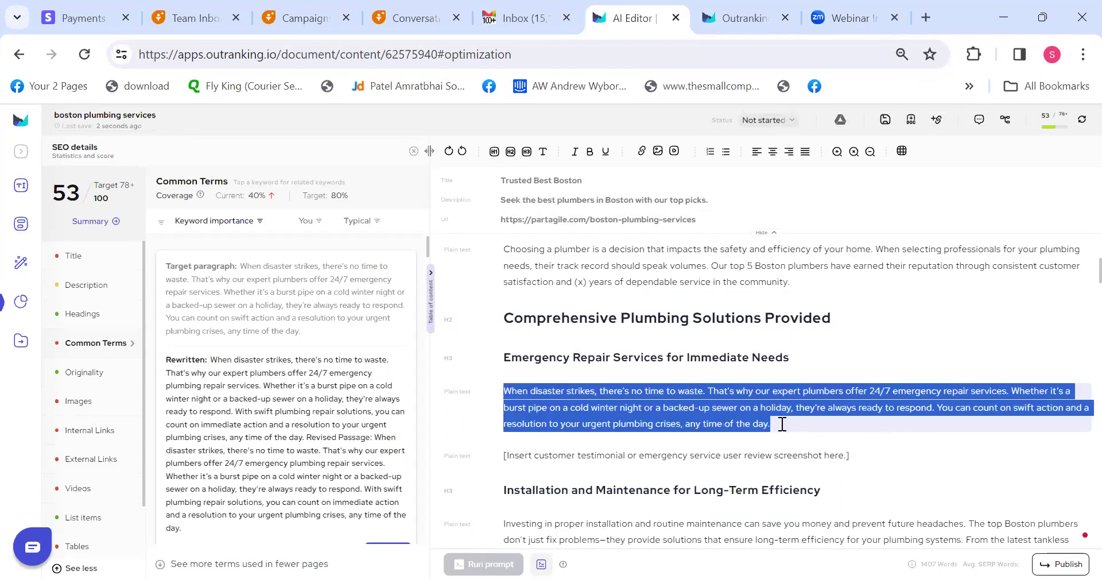
left_click(828, 428)
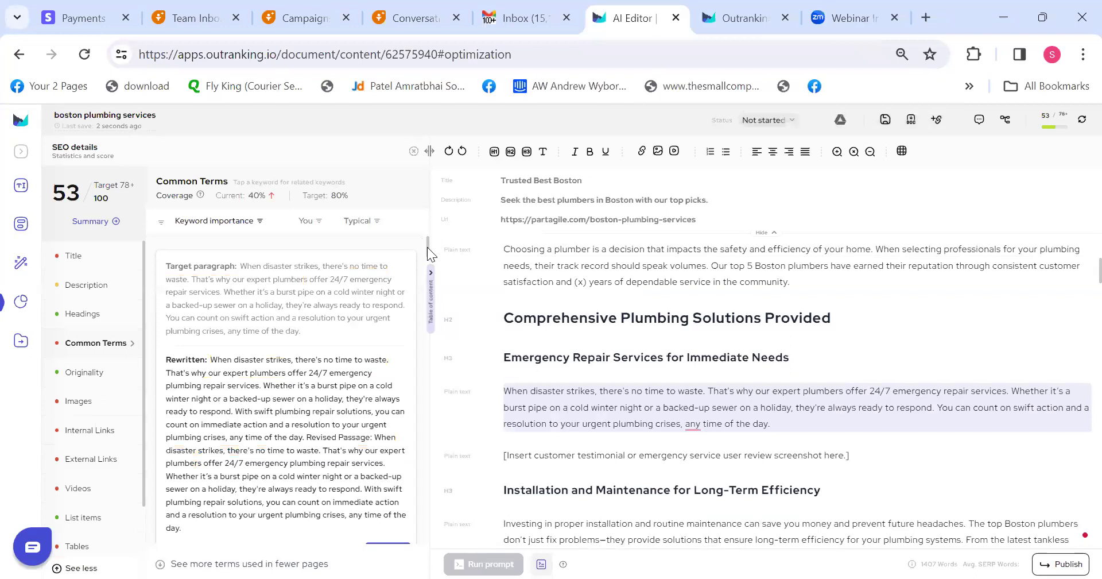
Accept the "plumbing repair" rewrite into the document and check the replaced paragraph under the emergency repair heading.
left_click_drag(427, 246, 426, 255)
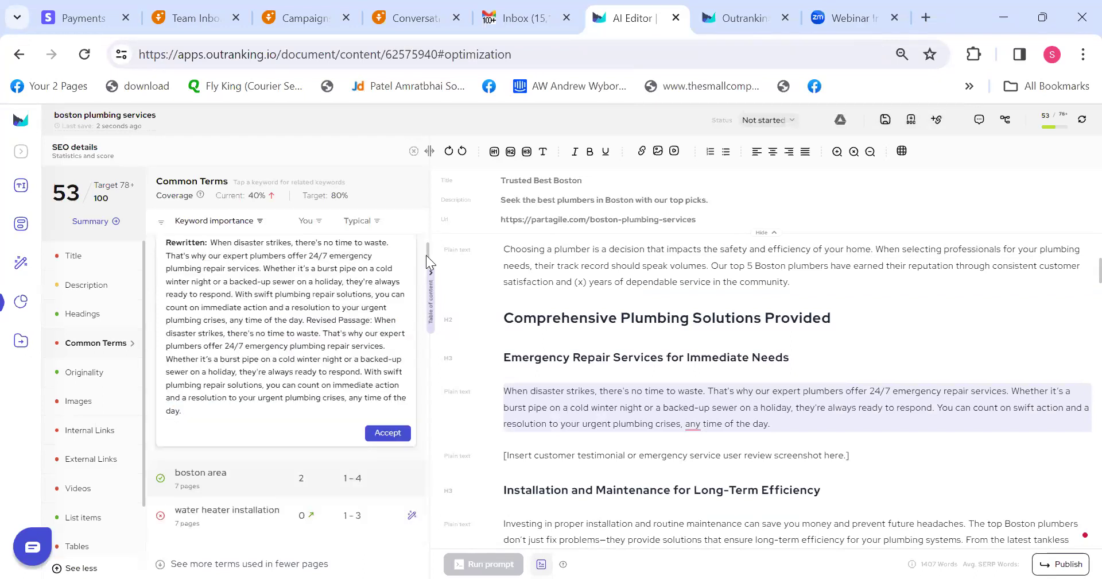
left_click(388, 432)
left_click_drag(506, 390, 621, 448)
left_click(732, 470)
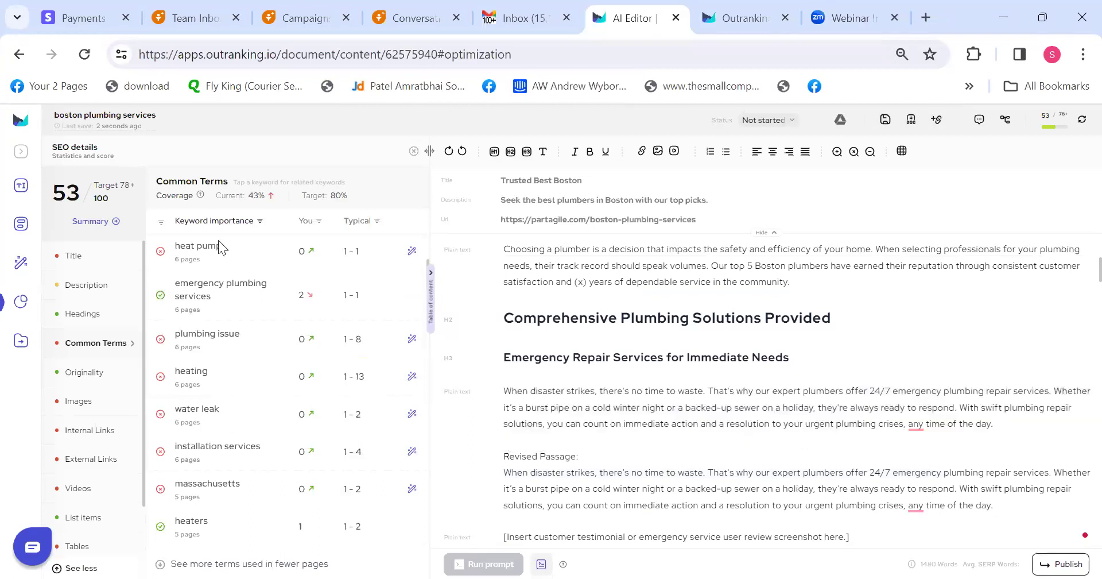
Start automatic optimization from the score summary for the title, description and missing common terms.
left_click(86, 201)
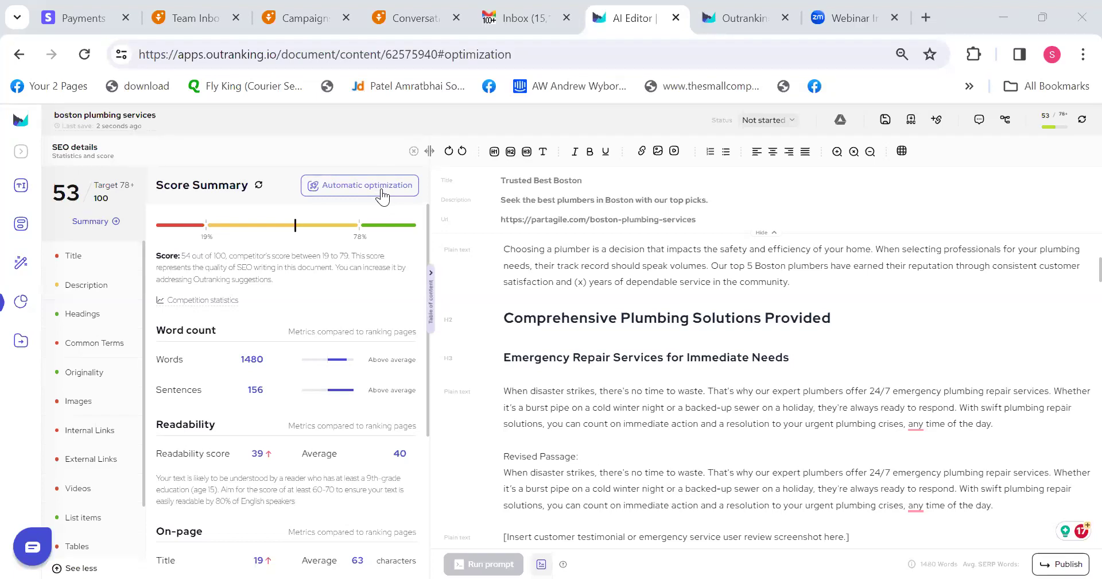
left_click(381, 194)
left_click(379, 250)
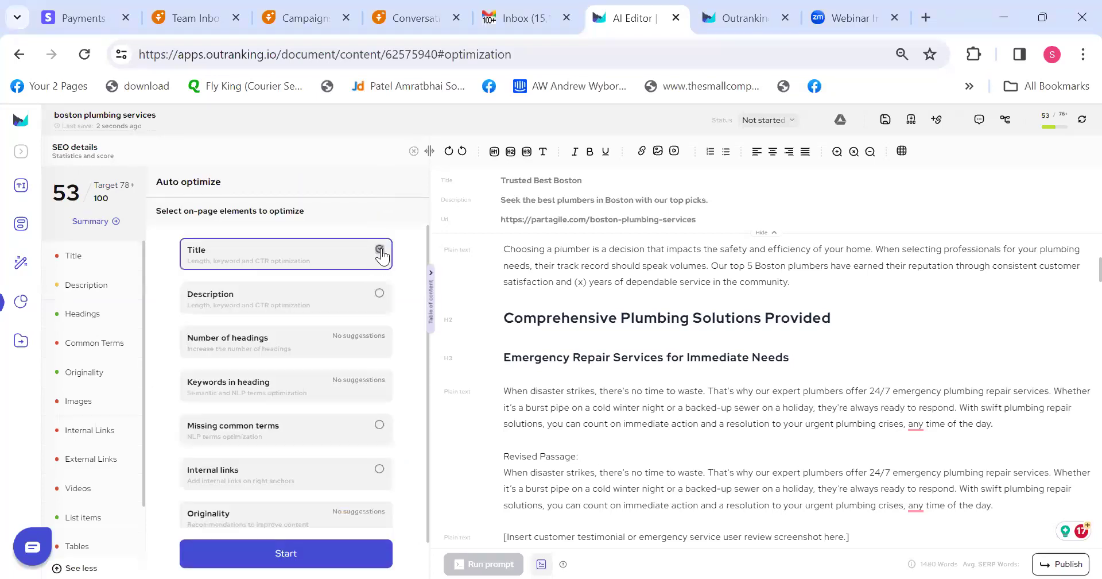
left_click(380, 293)
left_click(380, 425)
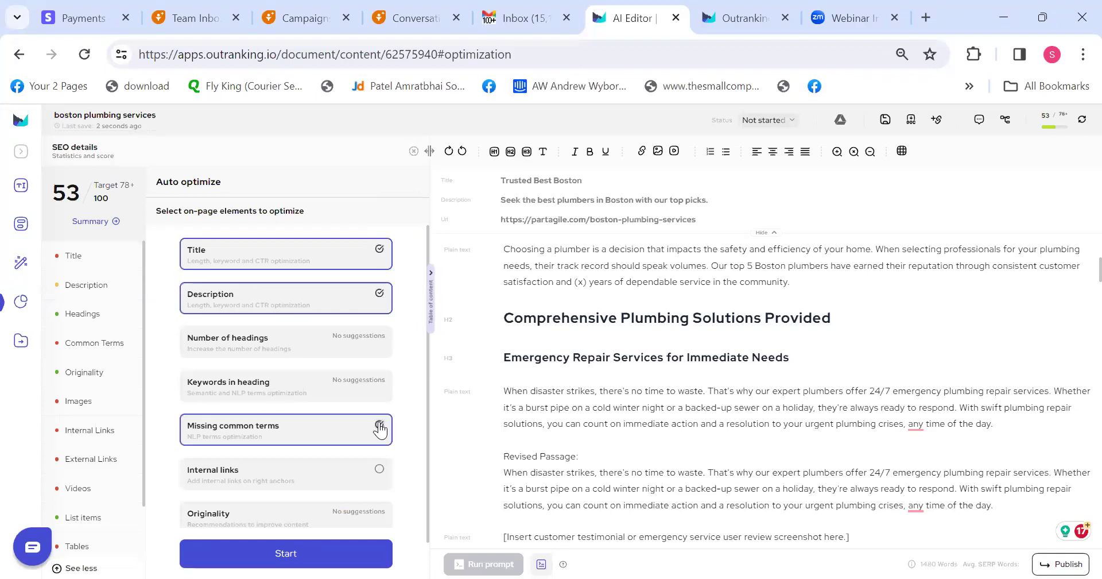
left_click(300, 553)
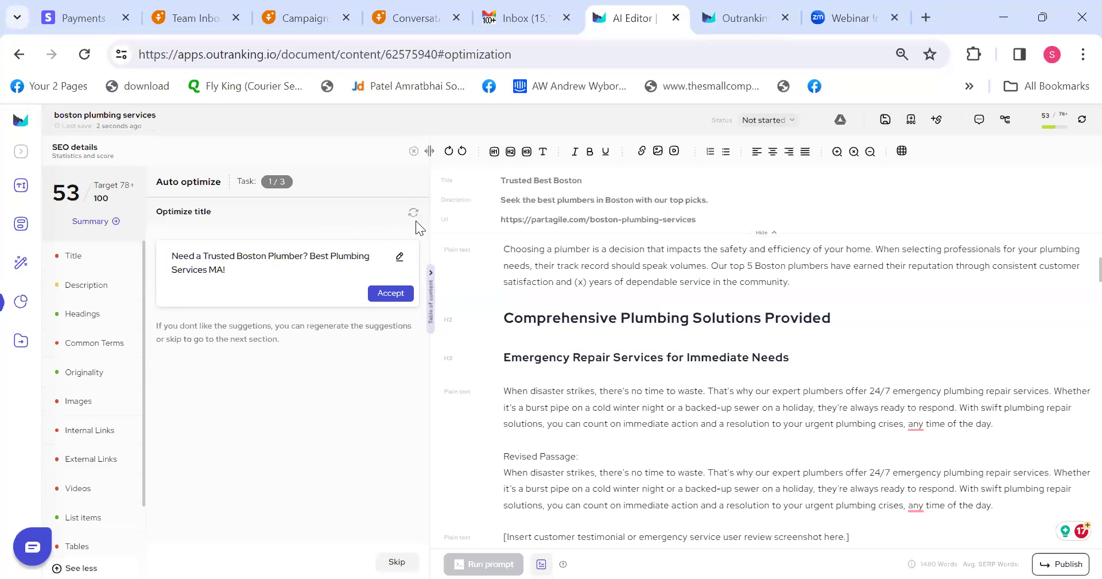
Accept the suggested title "Need a Trusted Boston Plumber? Best Plumbing Services MA!".
left_click(284, 265)
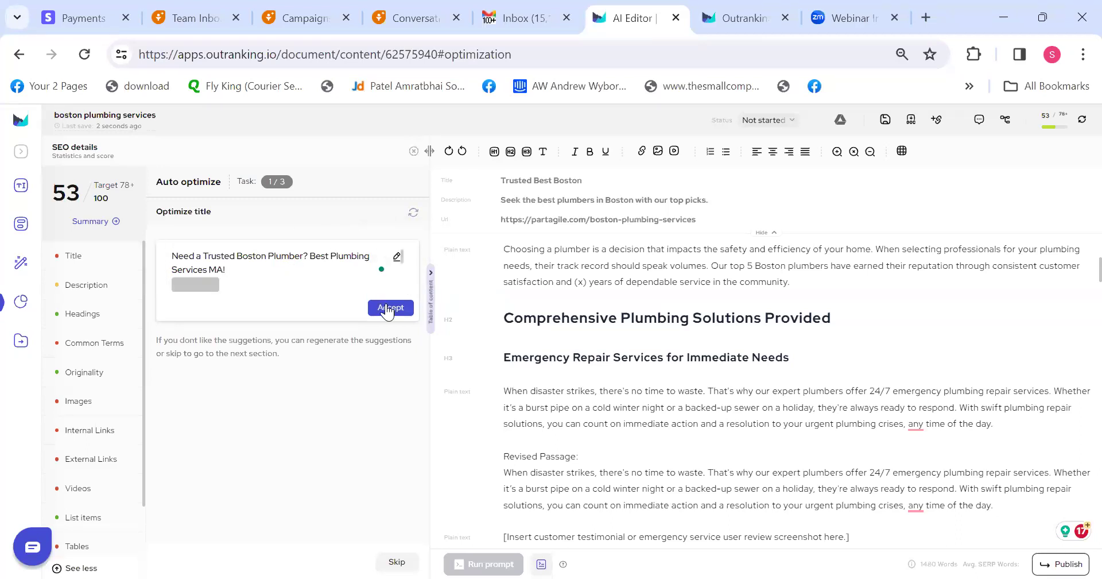
left_click(389, 307)
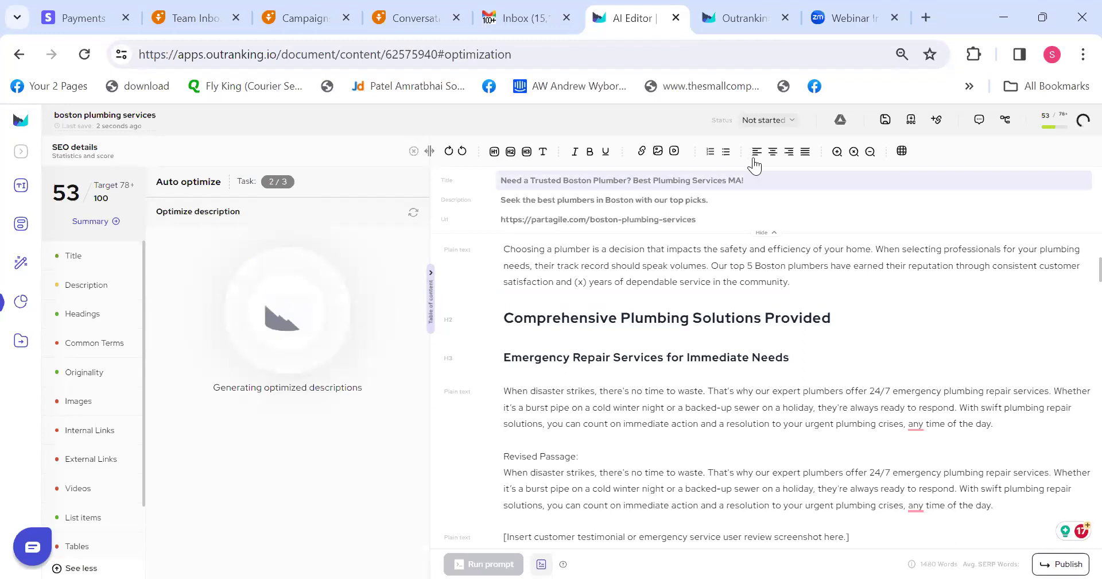
left_click(756, 391)
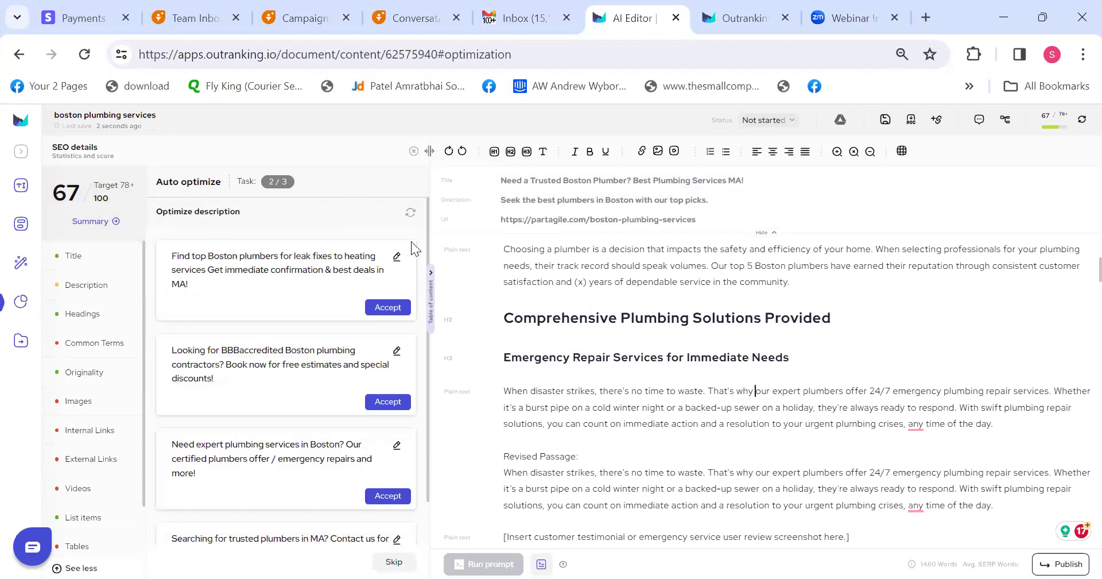
Accept the suggested description "Find top Boston plumbers for leak fixes to heating services Get immediate confirmation & best deals in MA!".
left_click_drag(427, 214, 415, 191)
left_click(373, 308)
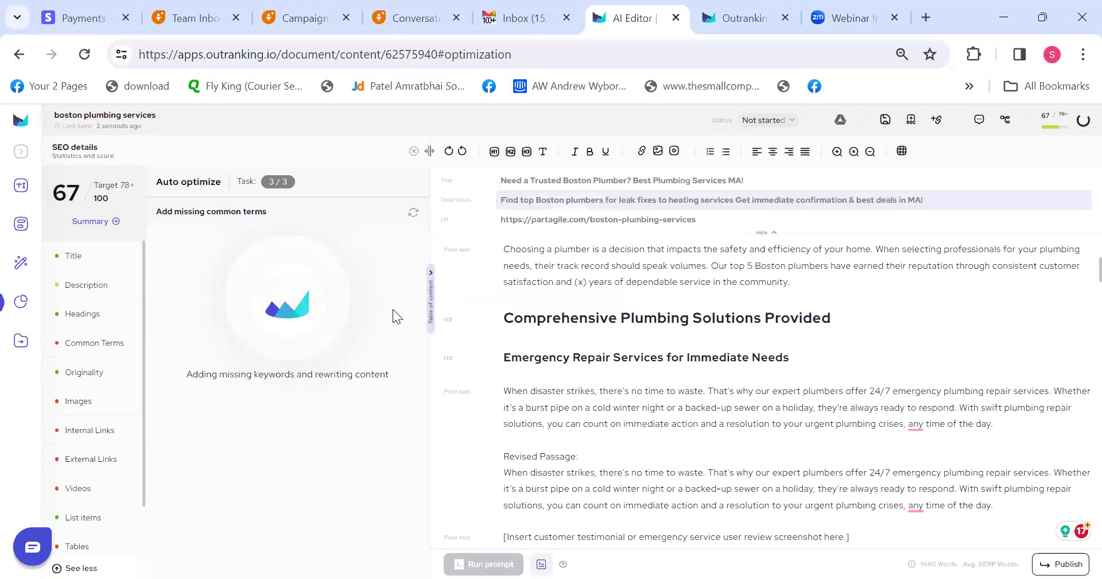
triple_click(537, 200)
left_click(787, 458)
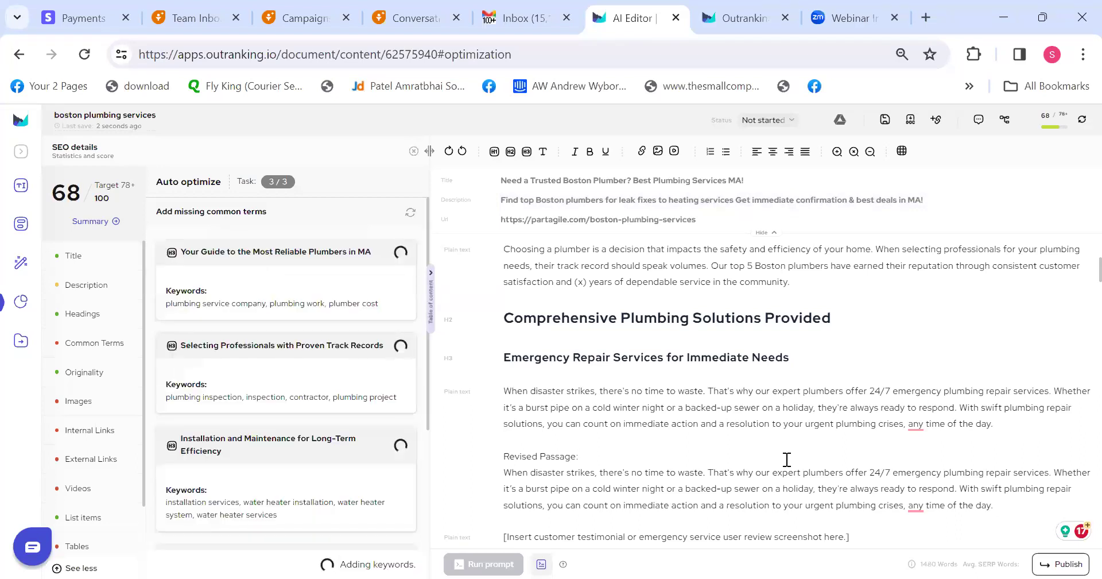
Review the keywords and AI rewrite for "Your Guide to the Most Reliable Plumbers in MA" and accept the rewrite into the document.
left_click(299, 253)
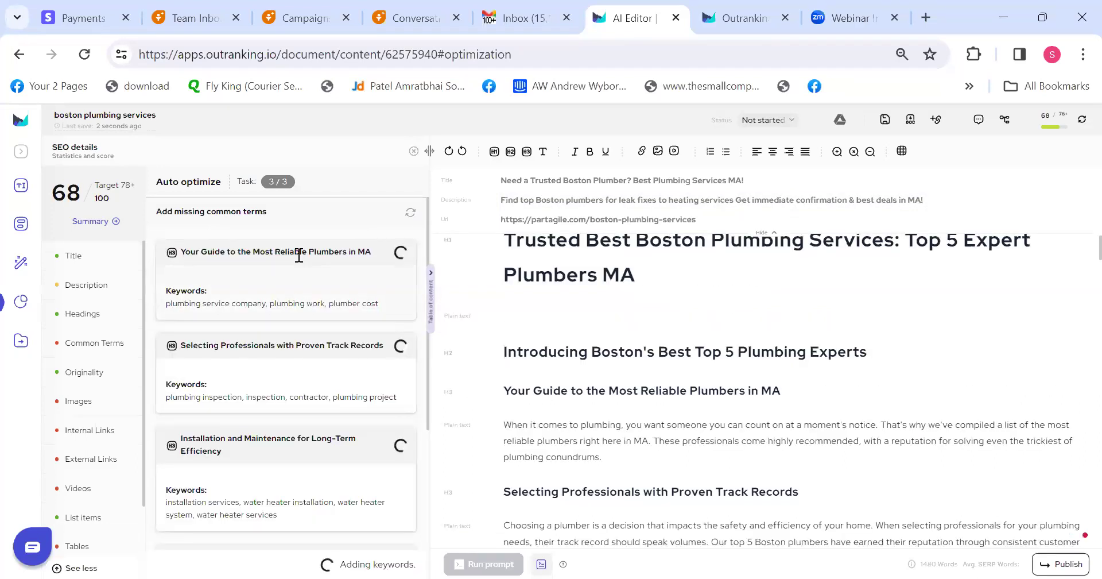
left_click(505, 388)
left_click_drag(591, 390, 825, 394)
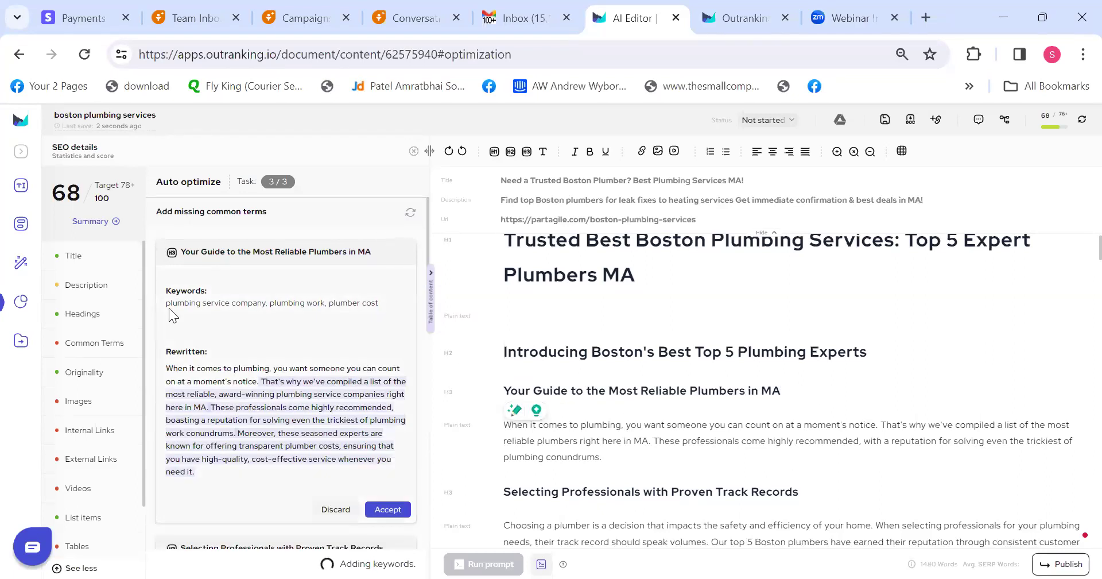
left_click_drag(267, 308, 385, 306)
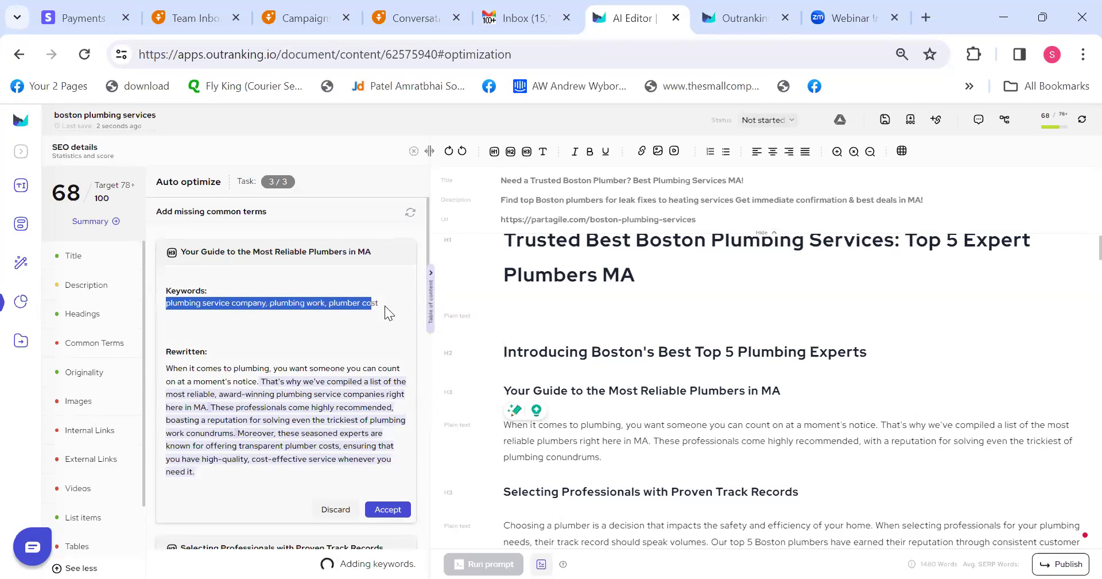
left_click(386, 305)
left_click_drag(161, 373, 244, 474)
left_click(245, 474)
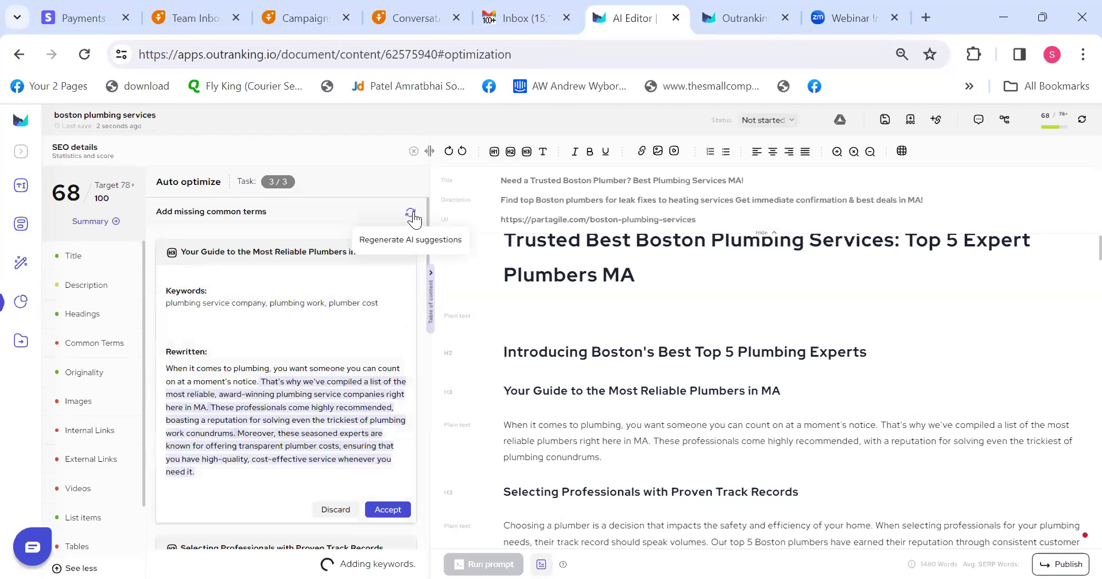
left_click(398, 513)
left_click_drag(505, 433, 993, 486)
left_click(994, 486)
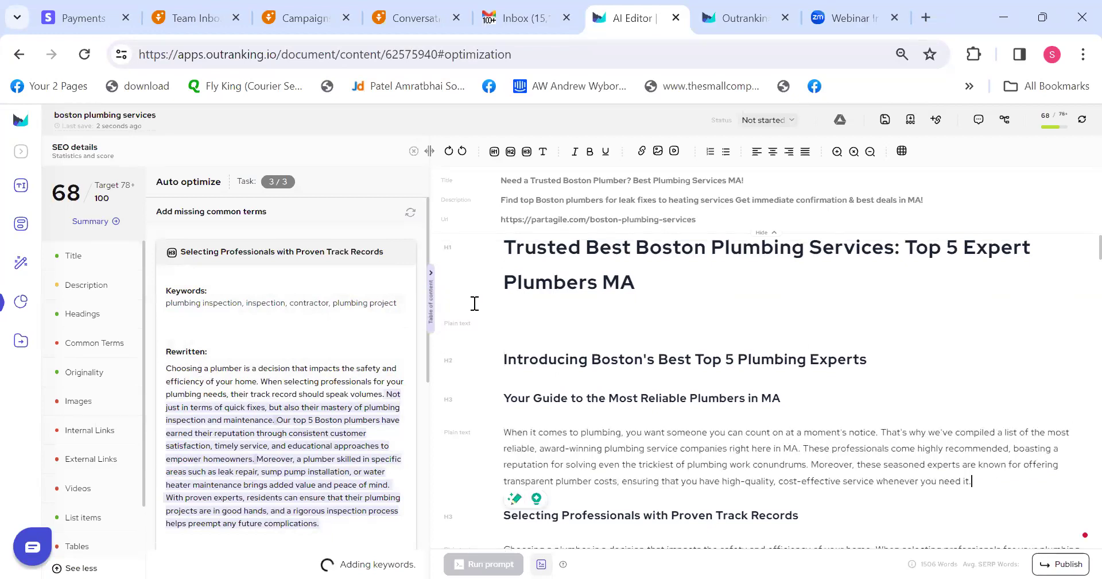
Review the keywords and AI rewrite for "Selecting Professionals with Proven Track Records" and accept the rewrite into the document.
left_click_drag(162, 307, 397, 315)
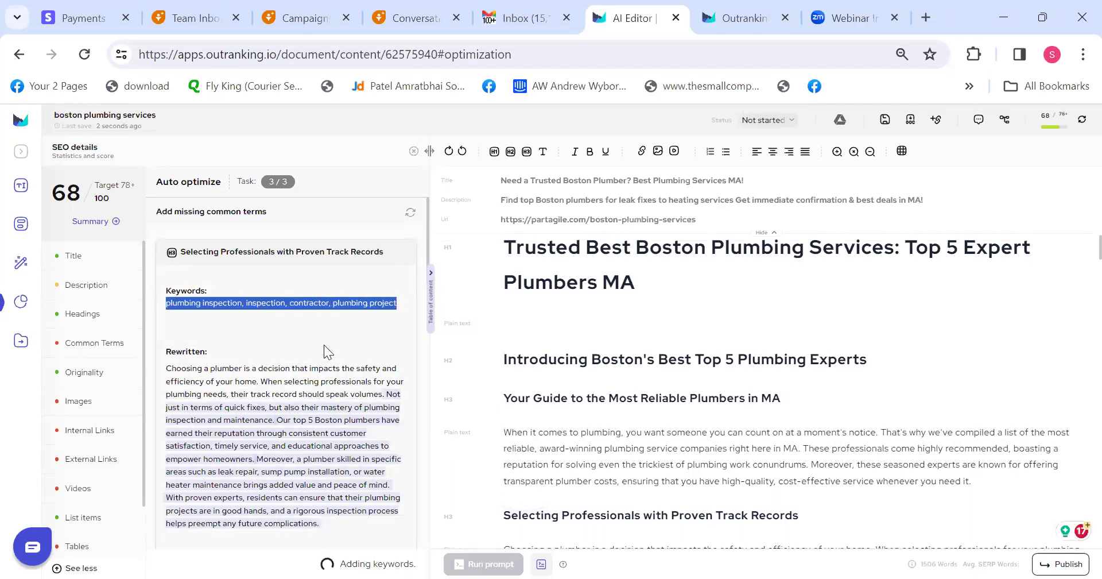
left_click(436, 229)
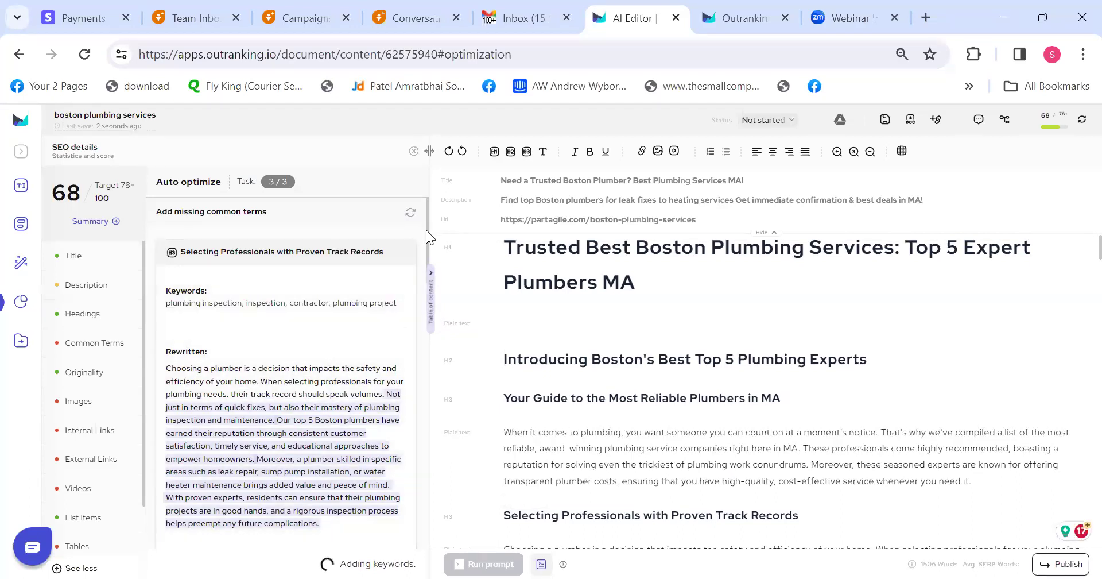
left_click_drag(425, 248, 429, 278)
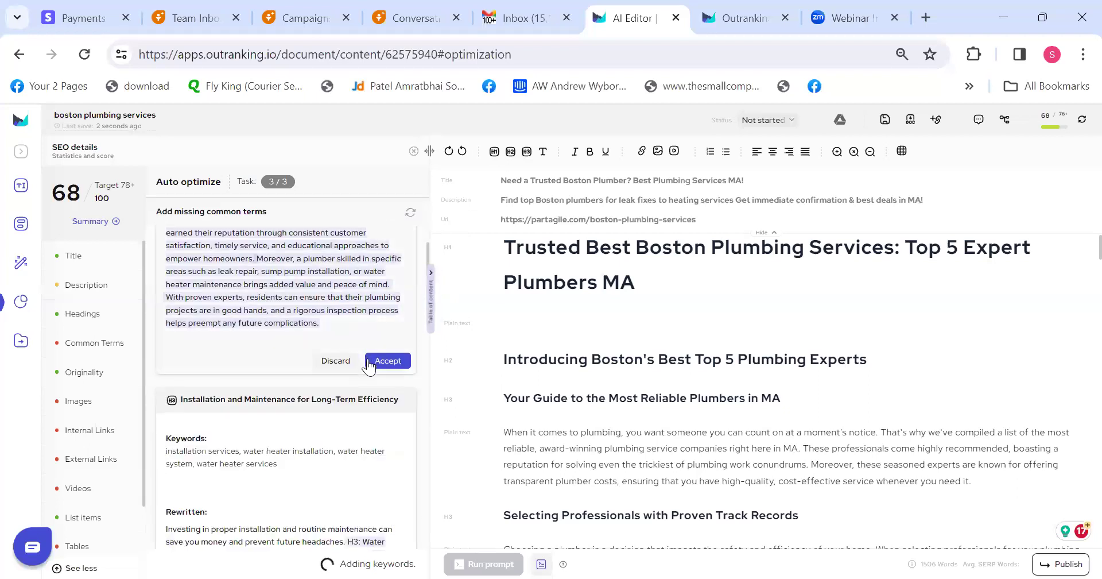
left_click(395, 369)
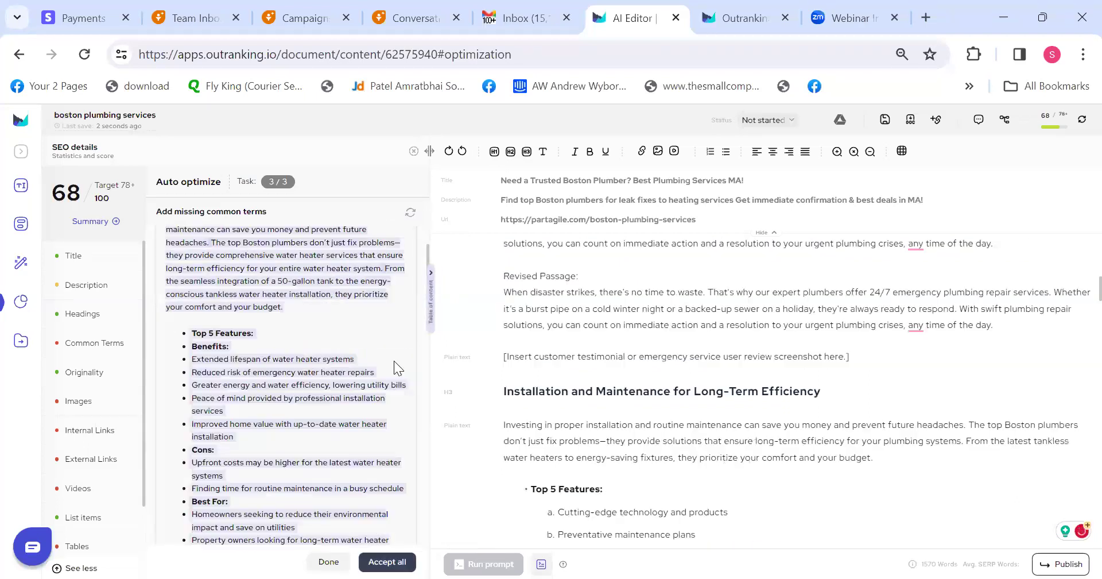
Review the rewrite for "Installation and Maintenance for Long-Term Efficiency" and accept all remaining common-term rewrites at once.
left_click_drag(427, 256, 426, 279)
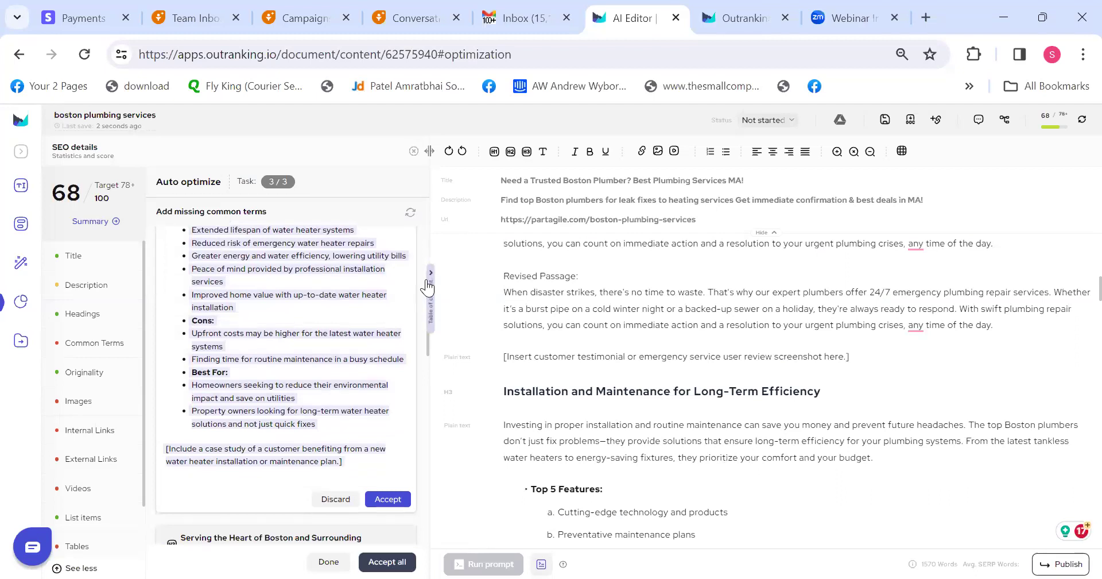
scroll(427, 340, "down", 5)
scroll(427, 488, "down", 10)
left_click_drag(427, 343, 408, 250)
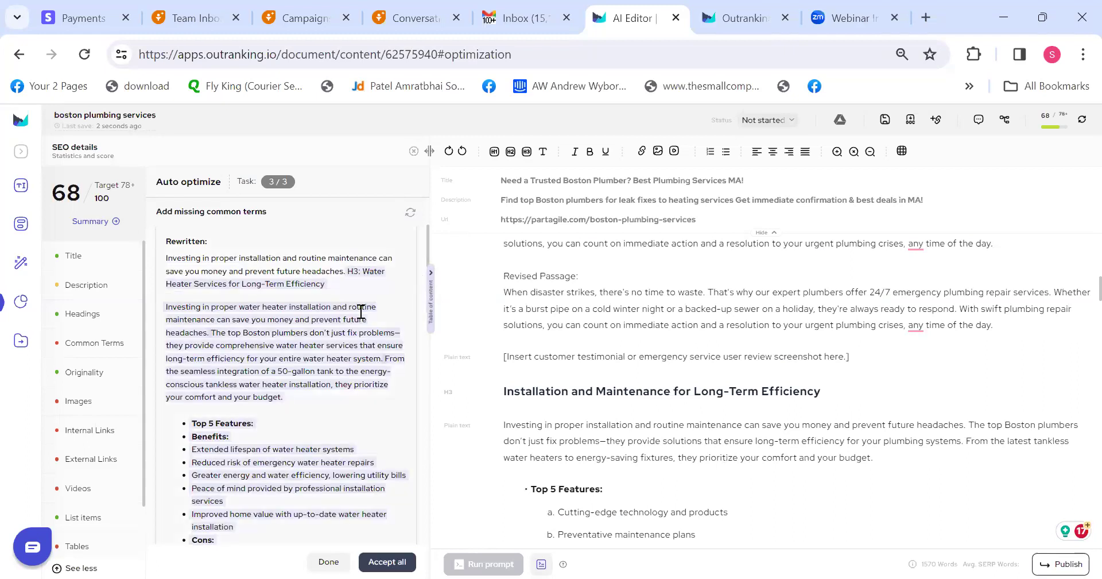
left_click(380, 560)
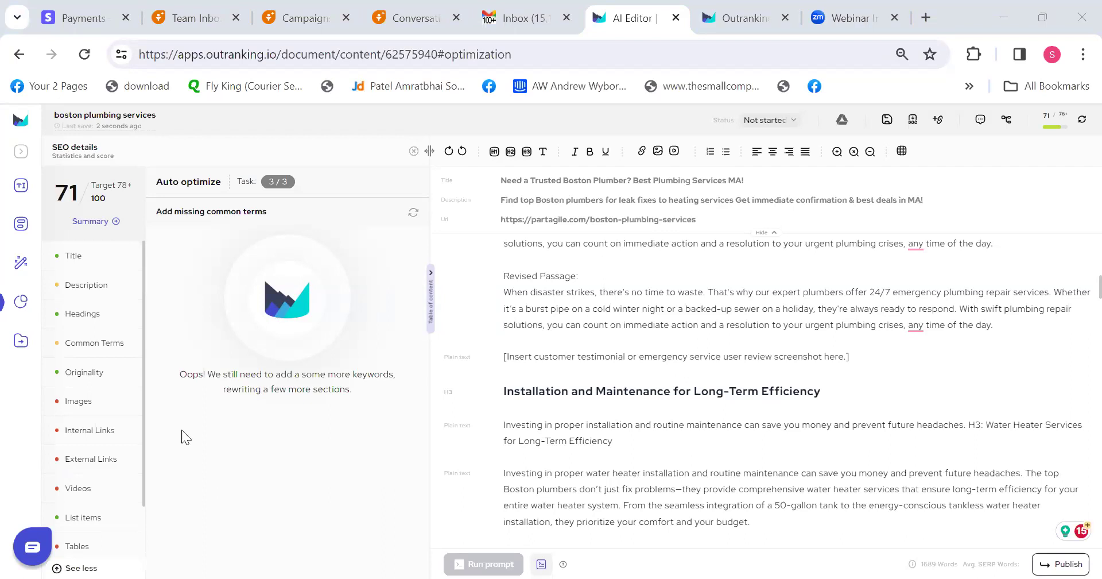
Check the current counts and targets for images, internal links, external links and videos in the SEO details.
left_click(85, 406)
left_click(74, 432)
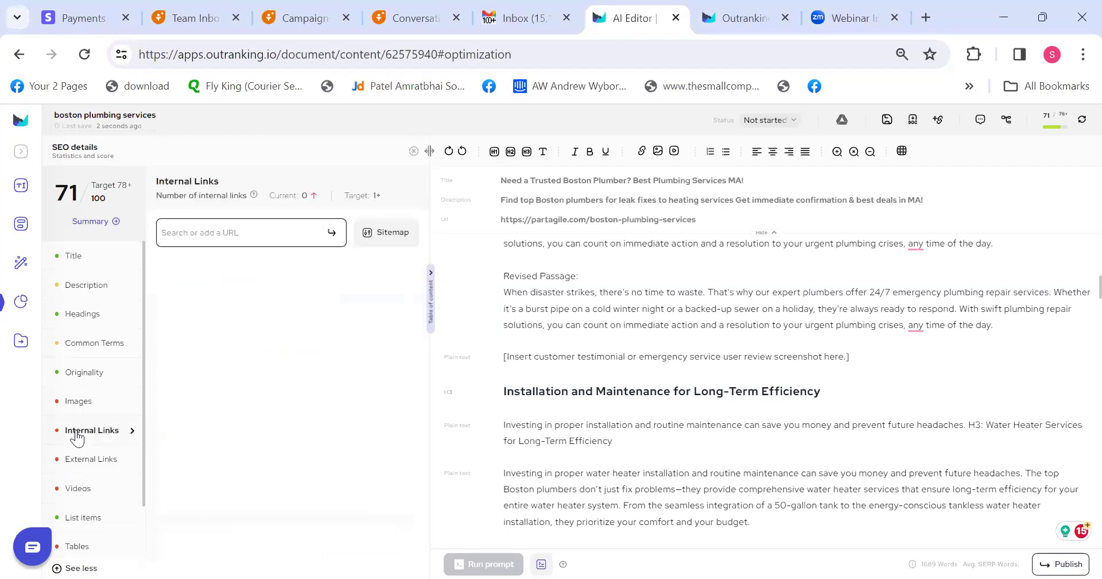
left_click(82, 462)
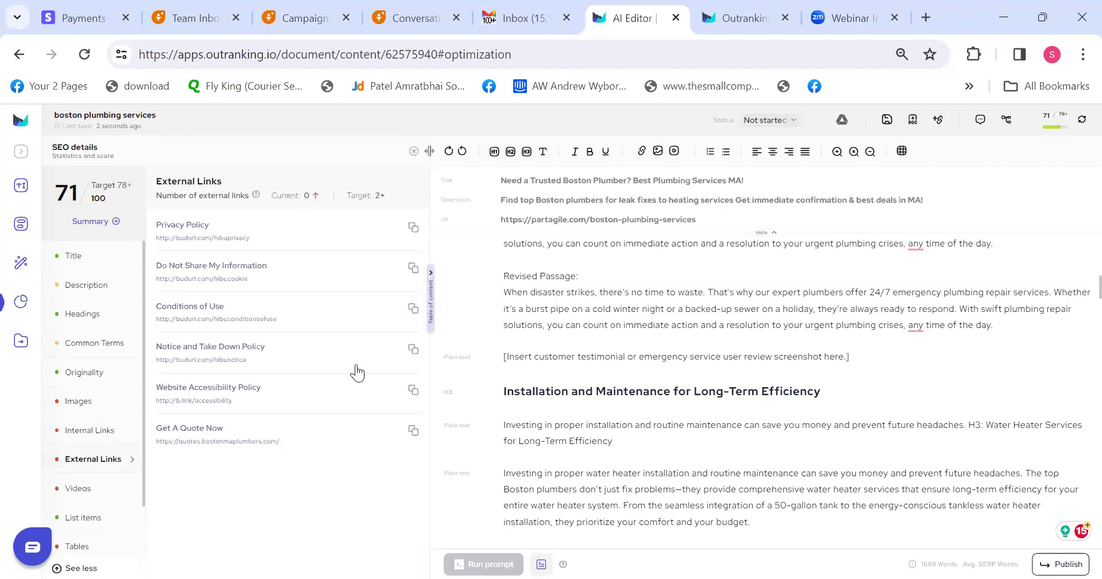
left_click_drag(391, 195, 370, 196)
left_click(391, 191)
left_click(81, 488)
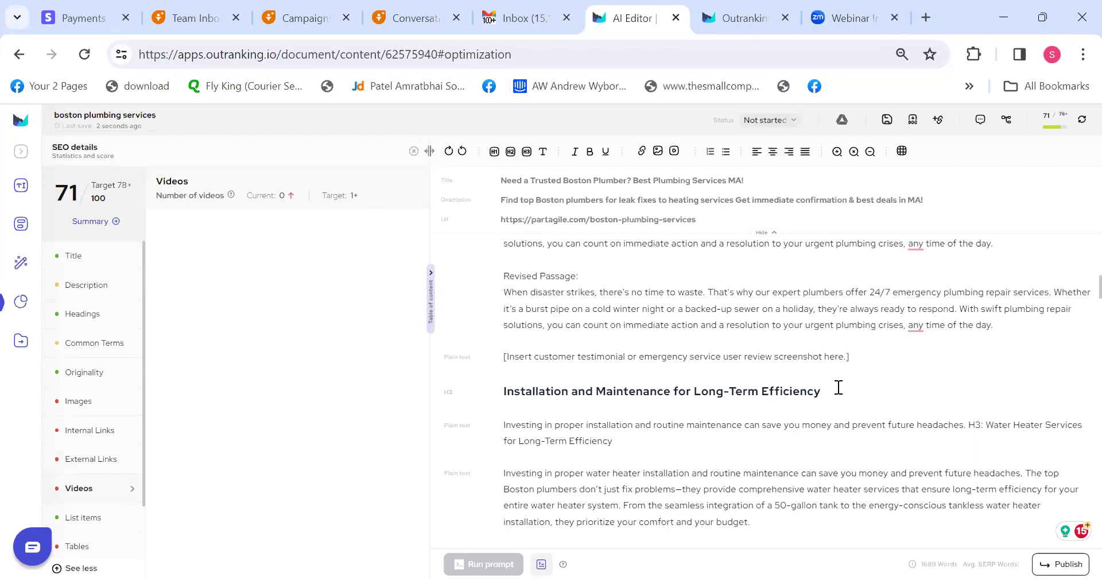
left_click(658, 152)
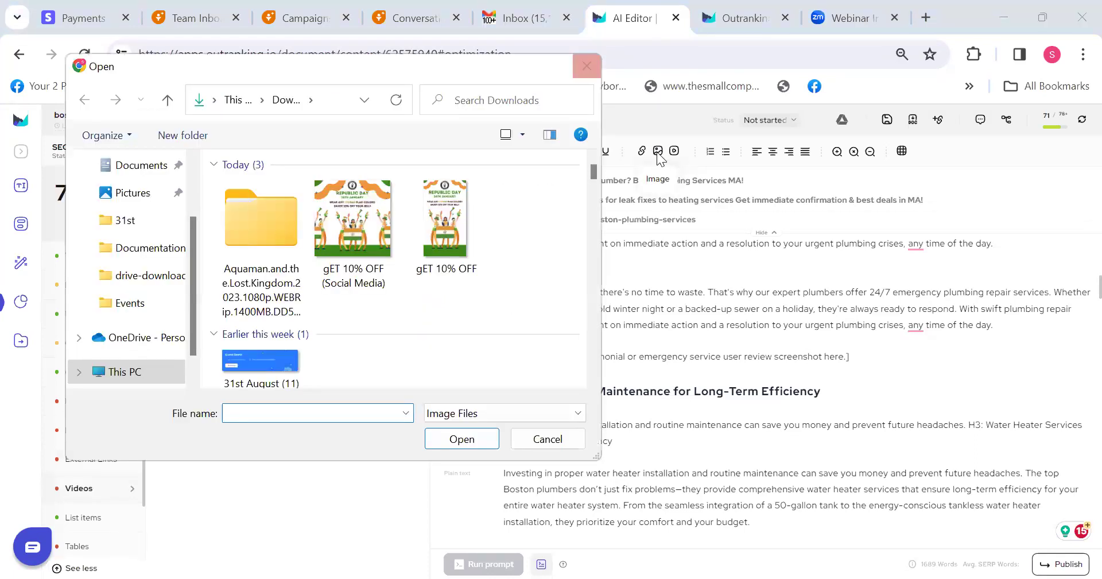
left_click(548, 440)
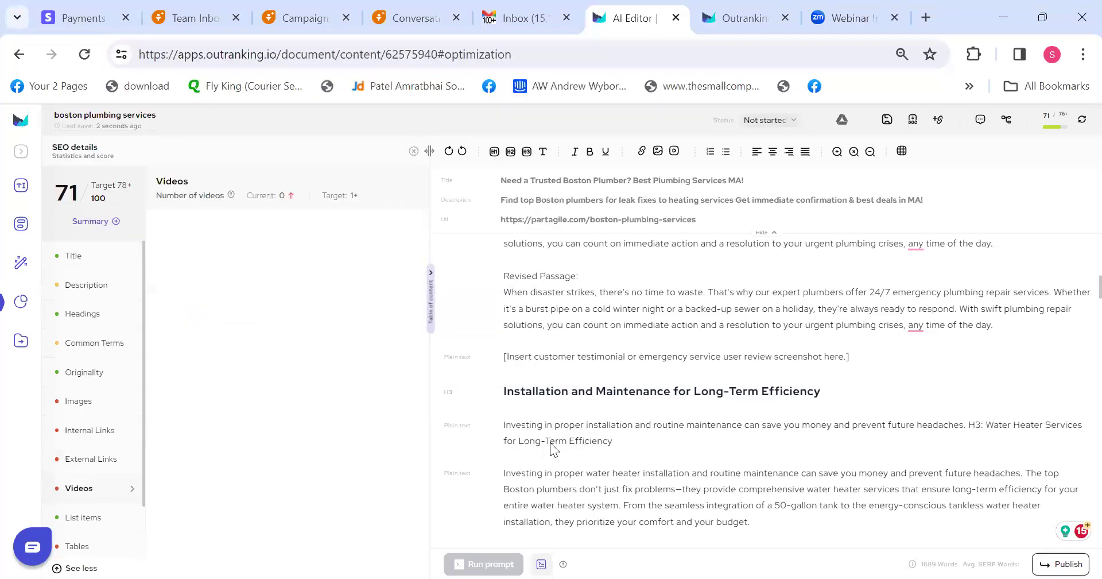
left_click(674, 151)
left_click(661, 293)
Examine the list items metric and its competitor examples, and look over the bullet lists in the document.
left_click(74, 516)
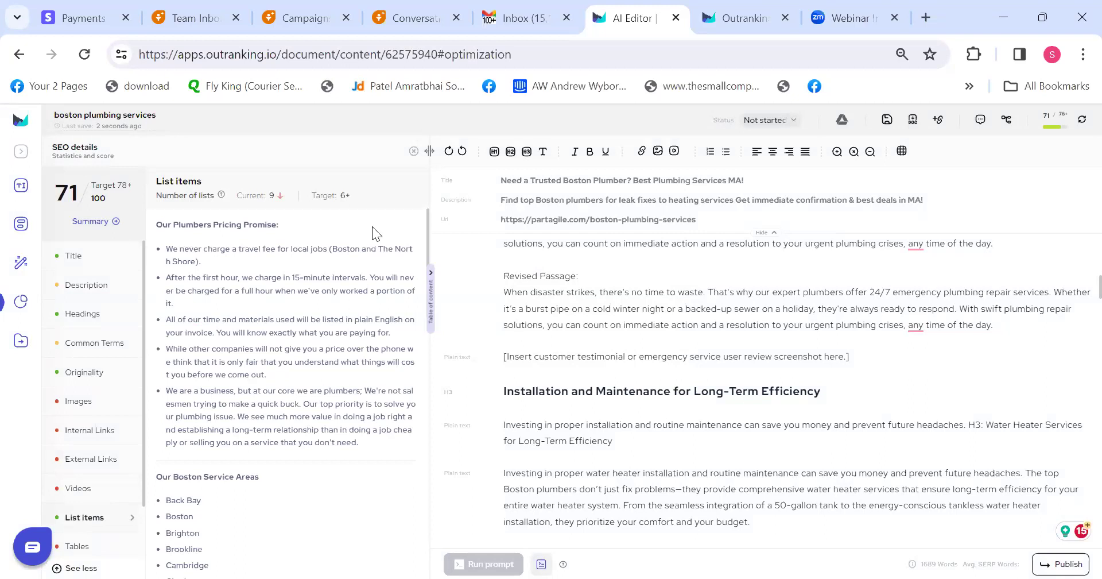
scroll(1084, 293, "down", 4)
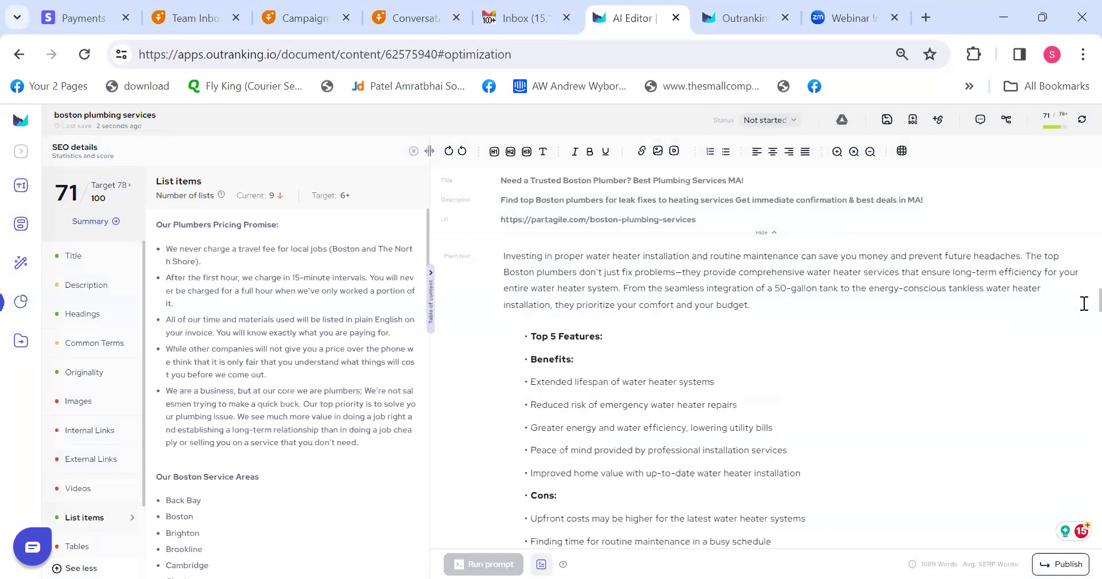
Overwrite the duplicate "Revised Passage" block under "Emergency Repair Services for Immediate Needs" with a backslash.
scroll(1085, 293, "up", 5)
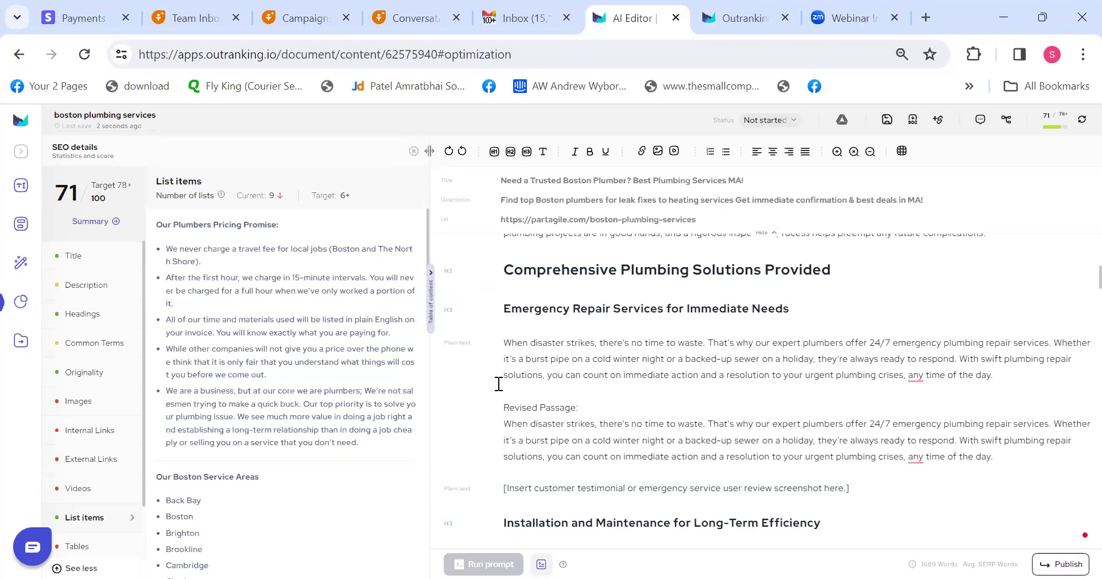
left_click_drag(504, 393, 1061, 451)
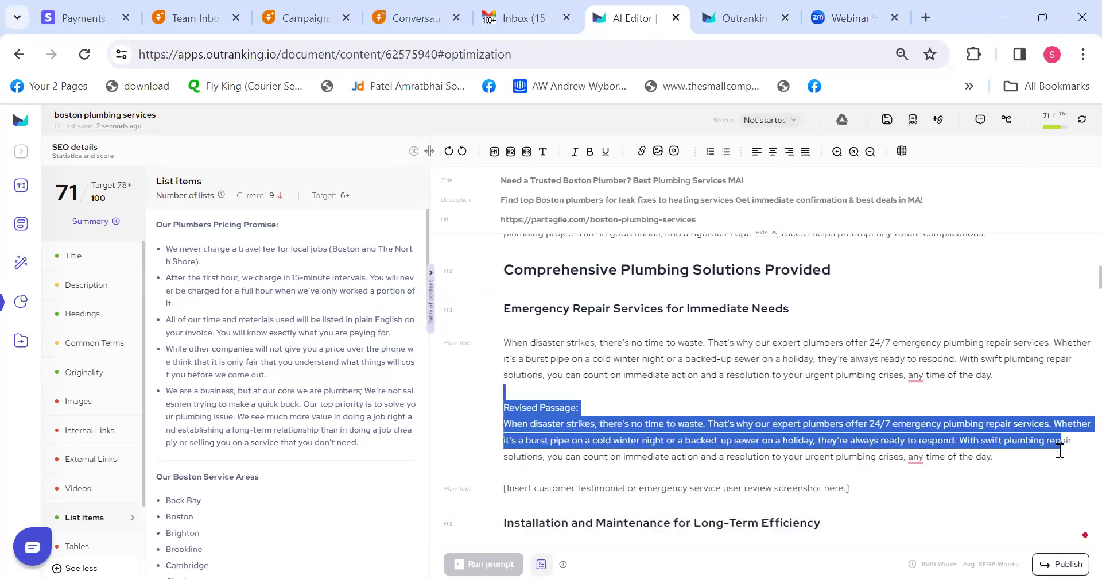
type("\\")
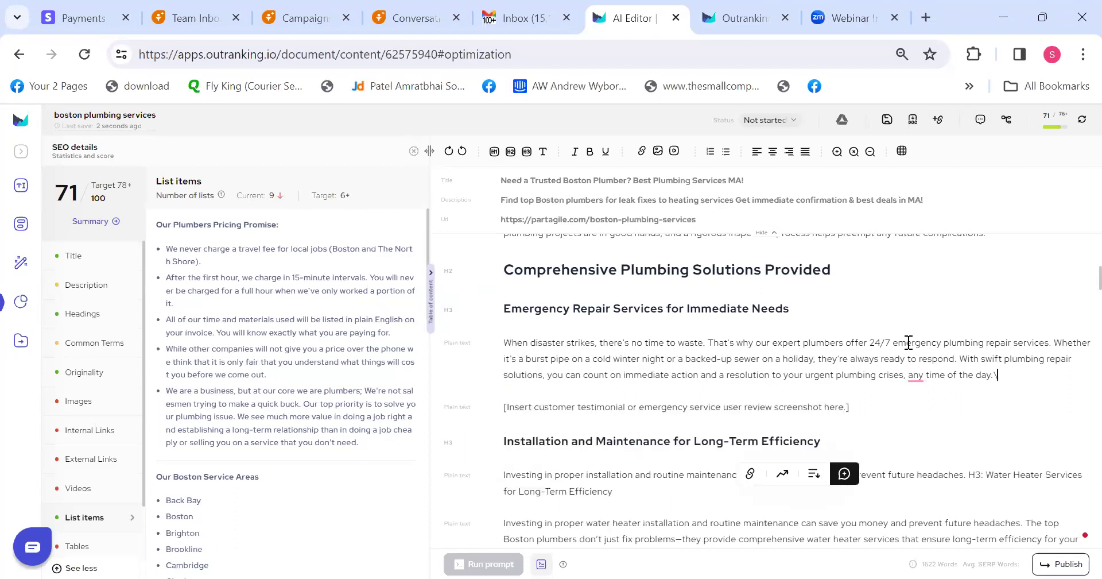
Convert the paragraph under "Selecting Professionals with Proven Track Records" into an AI prompt block.
scroll(1084, 296, "down", 4)
scroll(1084, 281, "up", 10)
scroll(1084, 266, "down", 3)
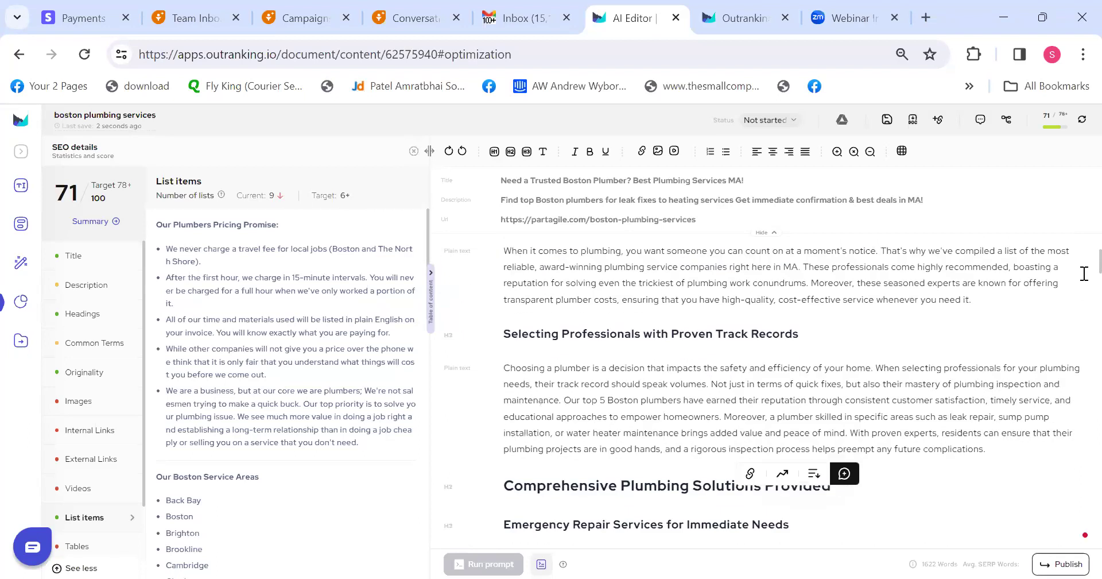
left_click_drag(504, 293, 1012, 381)
left_click(1012, 381)
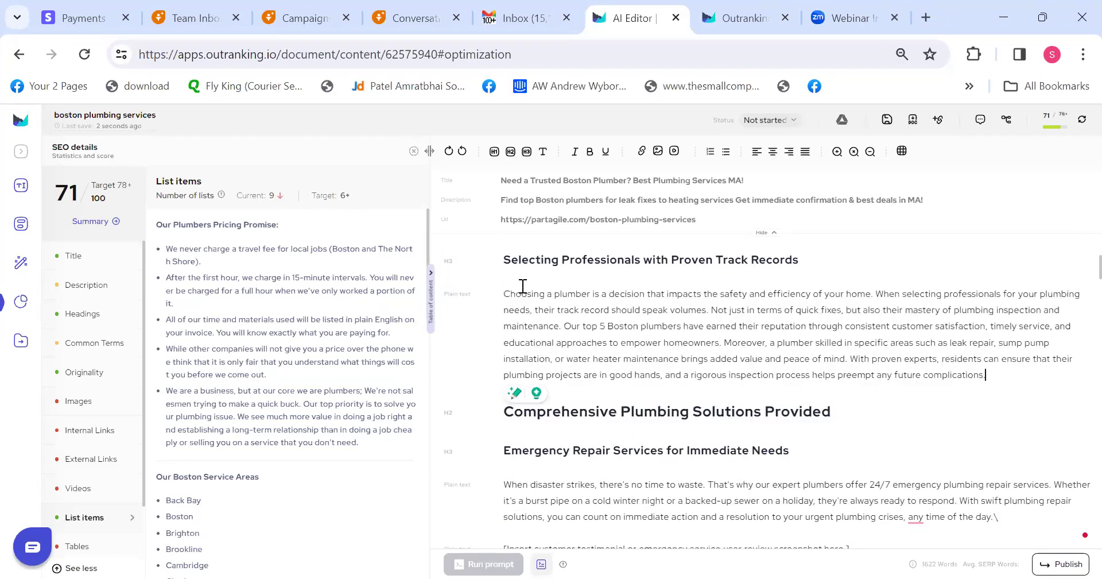
left_click(505, 293)
type("/wri")
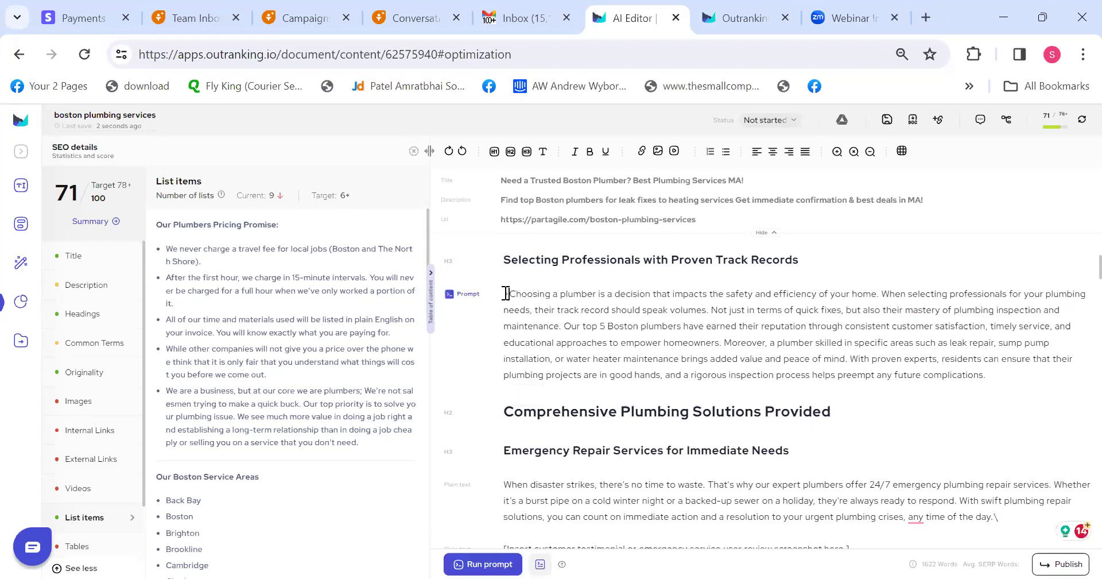
type("te the fo")
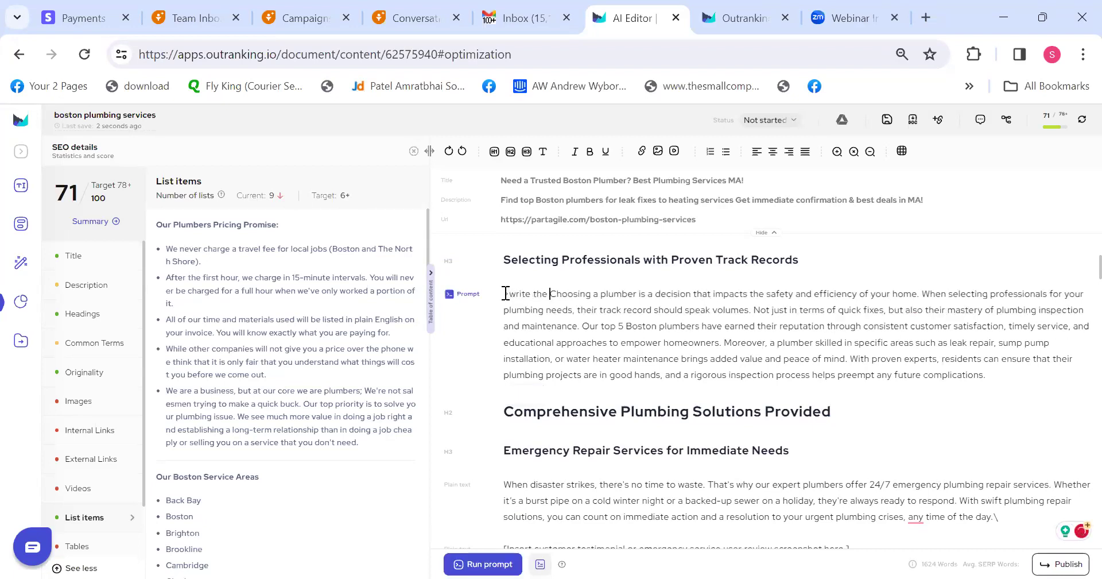
key("BackSpace")
key("BackSpace")
key("BackSpace")
key("BackSpace")
key("BackSpace")
key("BackSpace")
key("BackSpace")
key("BackSpace")
key("BackSpace")
key("BackSpace")
key("BackSpace")
key("BackSpace")
key("BackSpace")
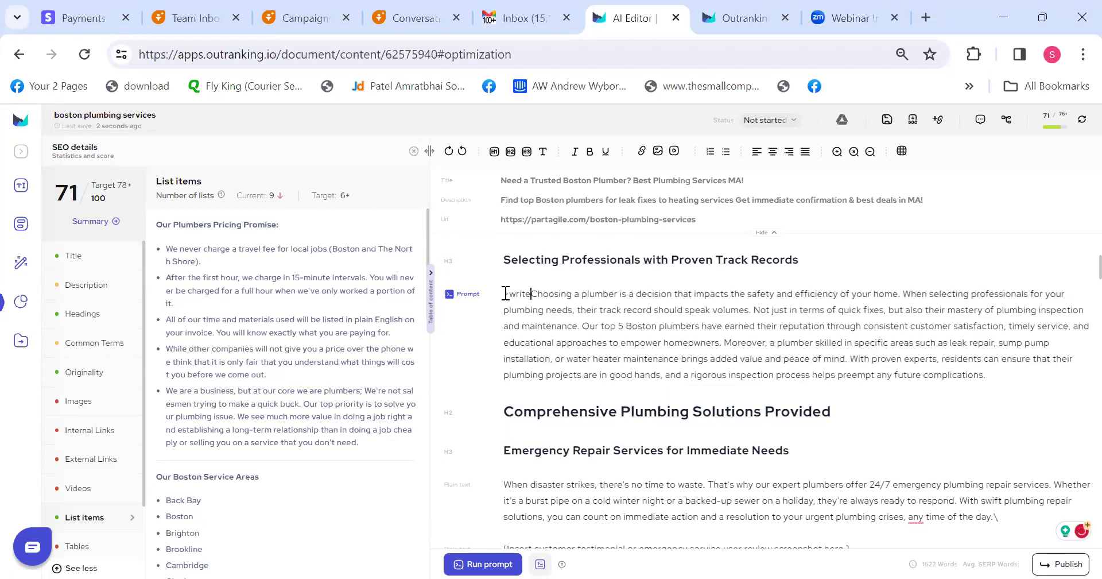
Prefix the quoted paragraph with "rewrite the following in the form of bullet pointers format" and run the prompt.
type("rewrite the fol")
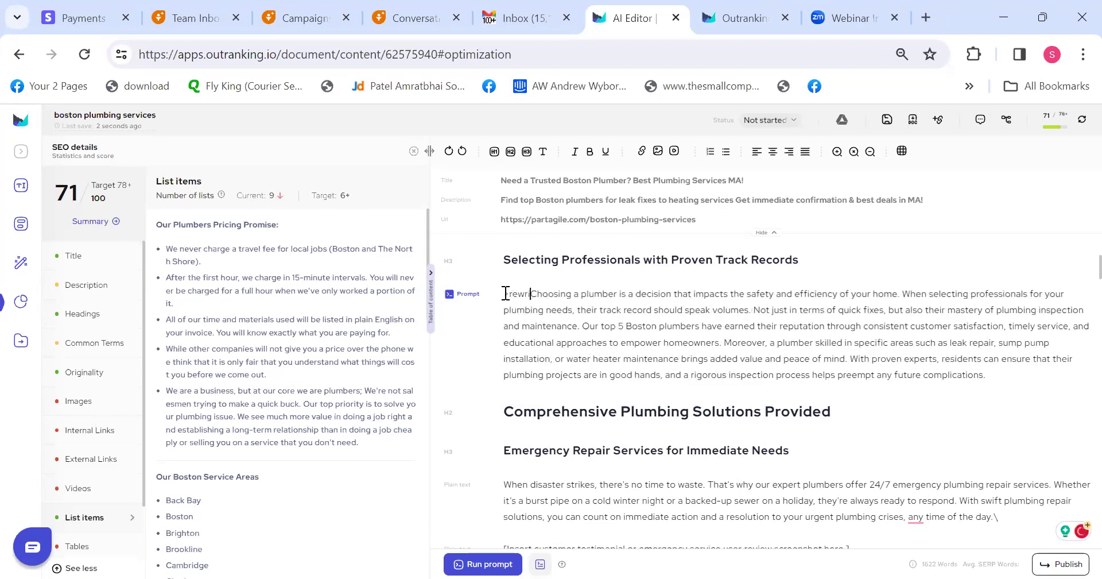
type("lowing ")
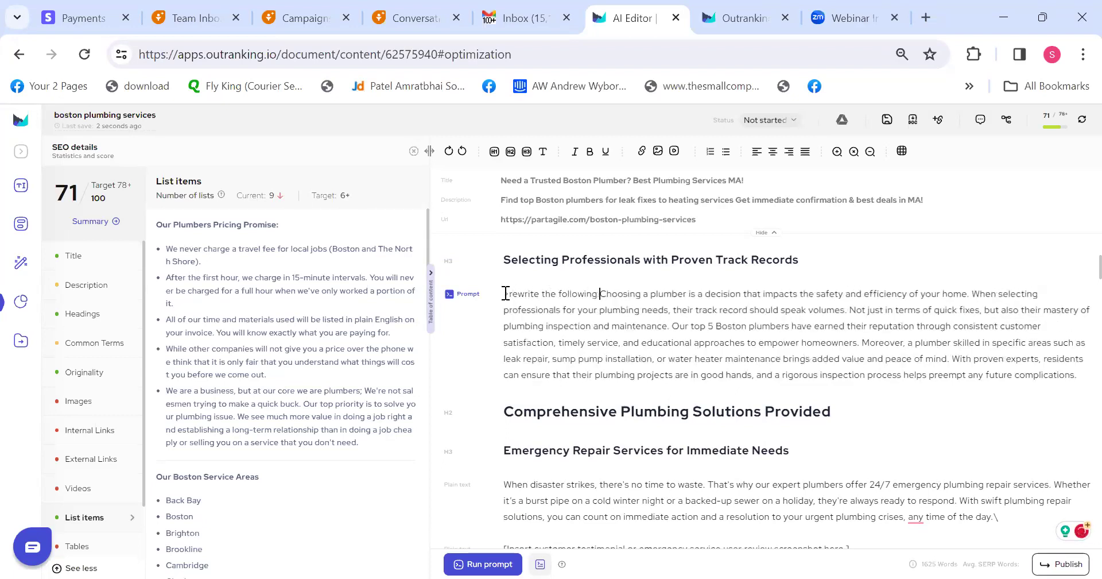
type("in the form of")
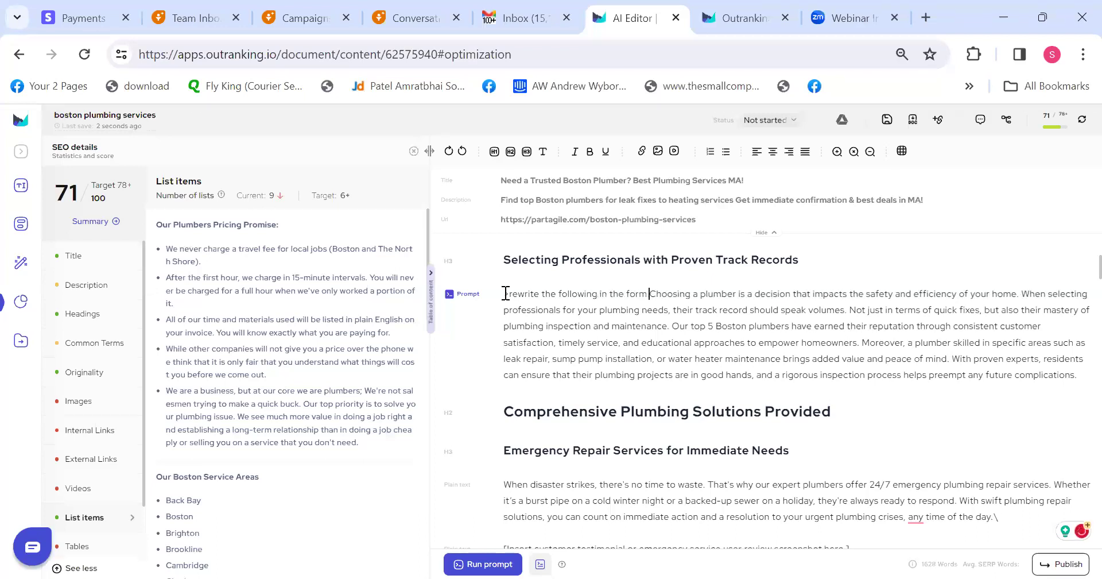
type(" bullet point")
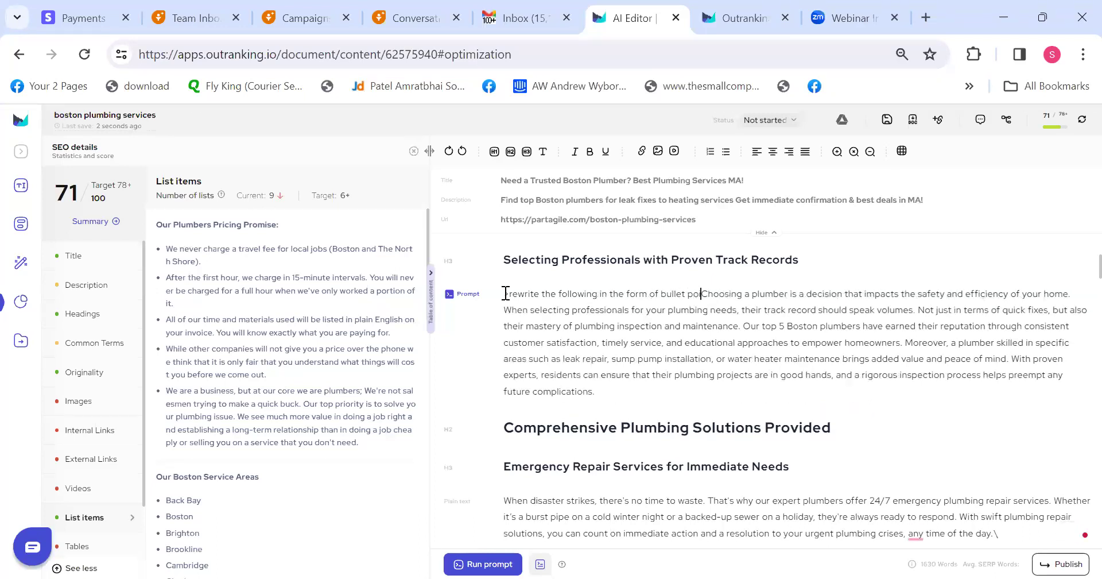
type("ers for")
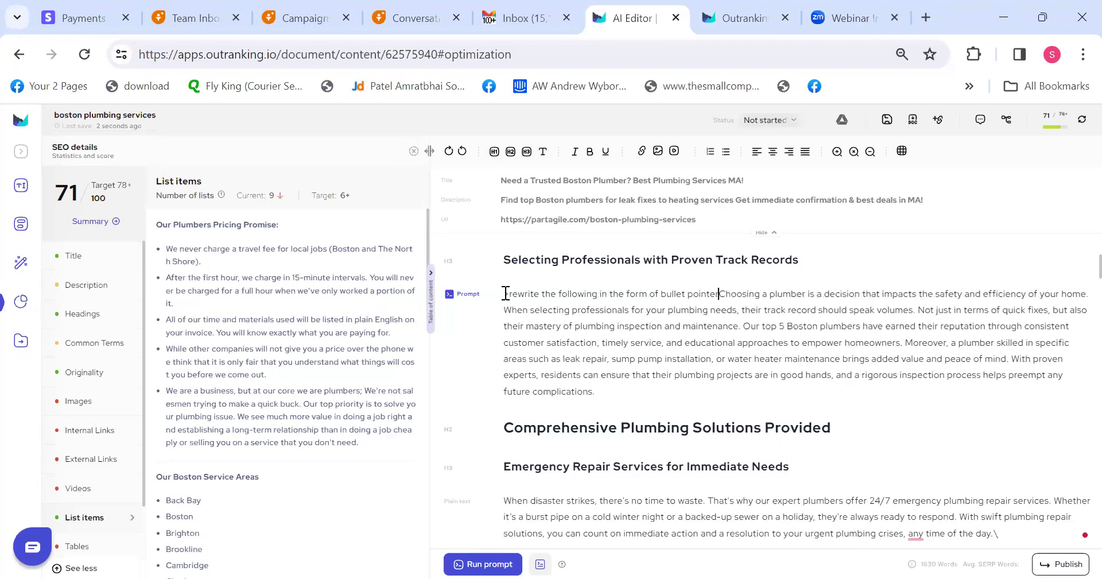
type("mat")
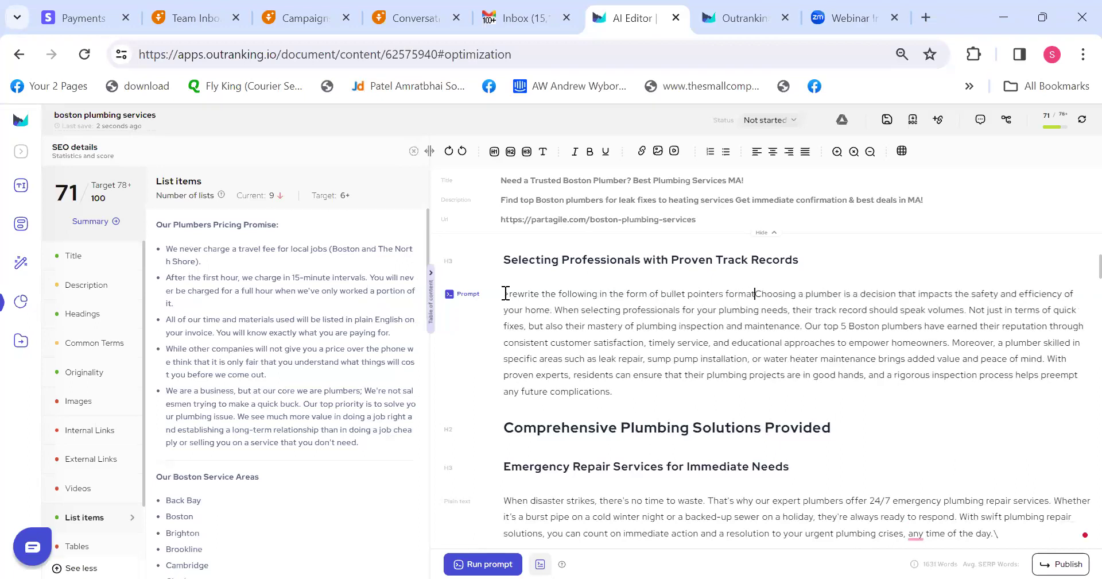
type(" \"")
left_click(612, 391)
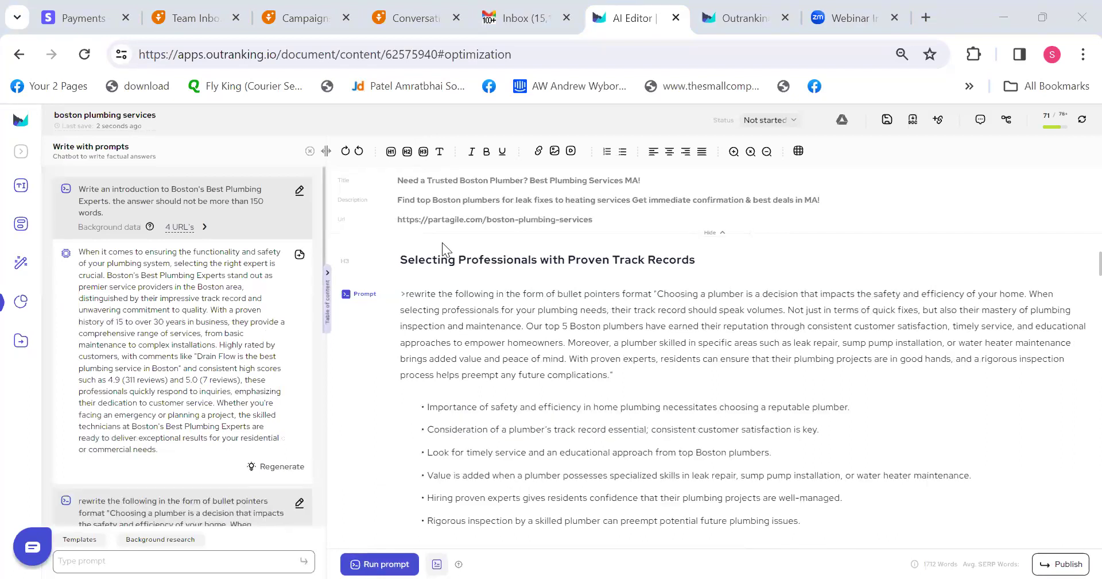
Delete the prompt paragraph above the generated bullet list under "Selecting Professionals with Proven Track Records".
left_click_drag(428, 285, 873, 394)
left_click(873, 394)
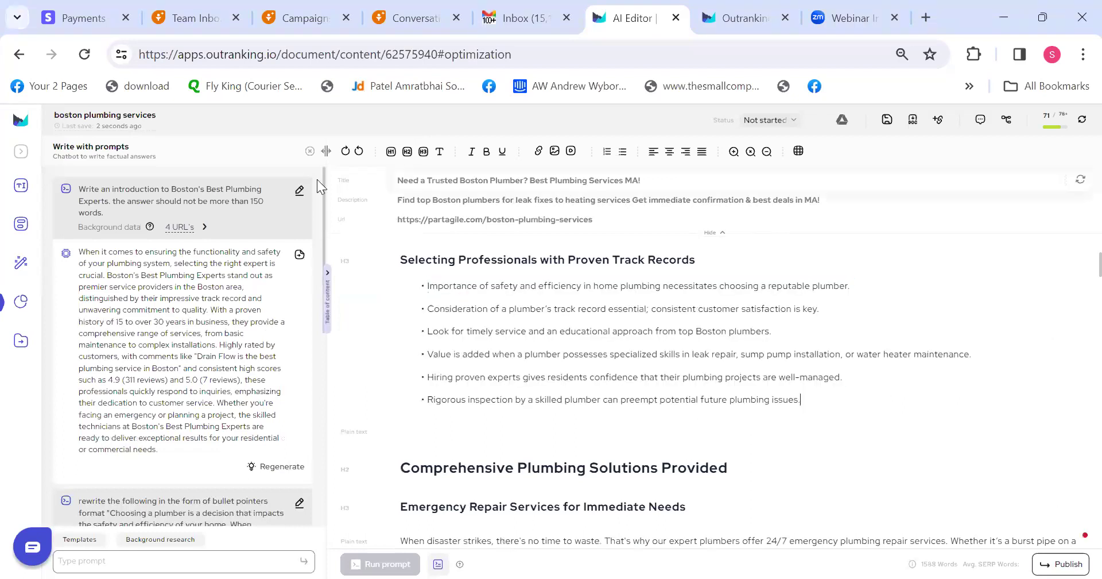
Return to the SEO details and check the current number of lists against the target.
left_click(20, 303)
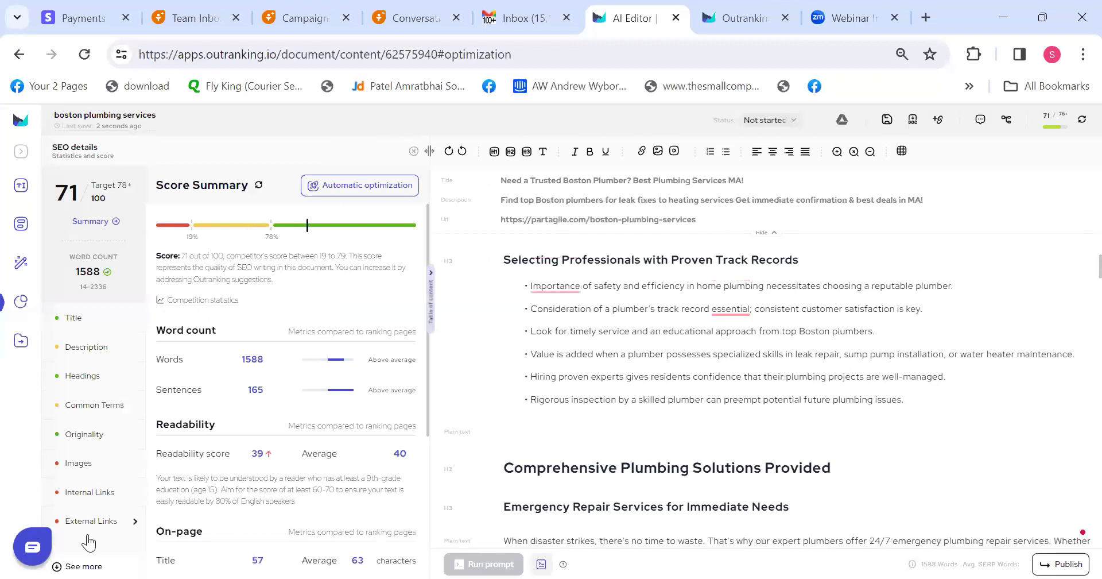
left_click(81, 560)
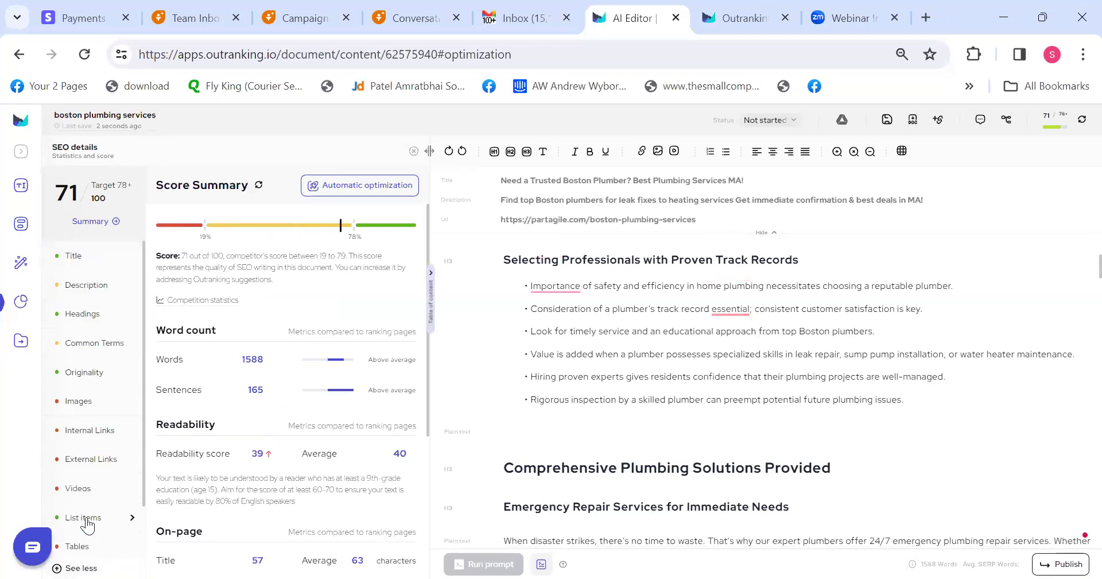
left_click(86, 518)
double_click(273, 195)
left_click(319, 391)
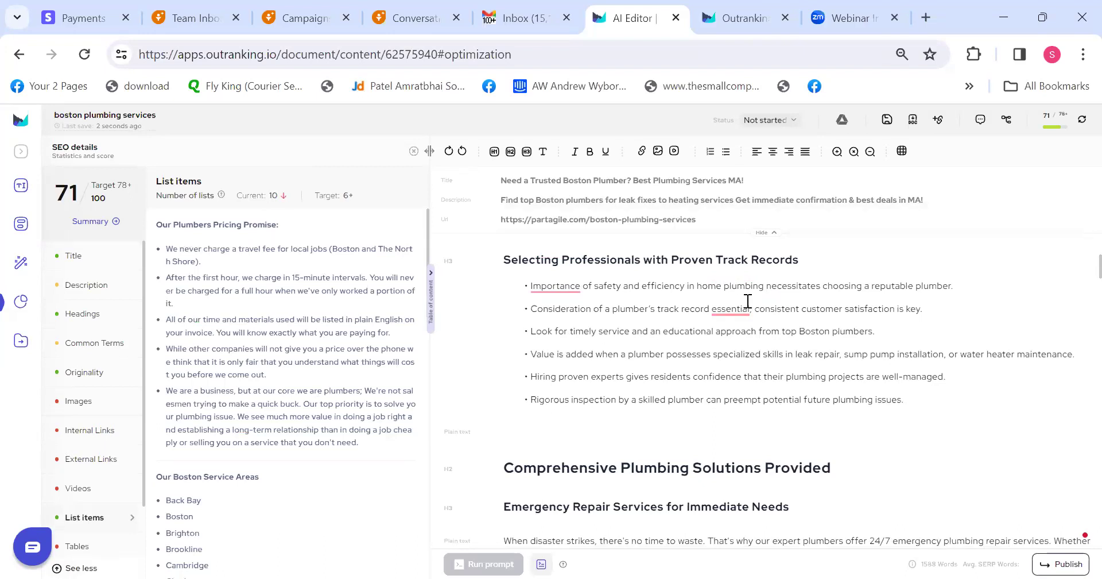
Review the score summary and the on-page elements offered for automatic optimization, and return to the SEO details.
left_click(81, 201)
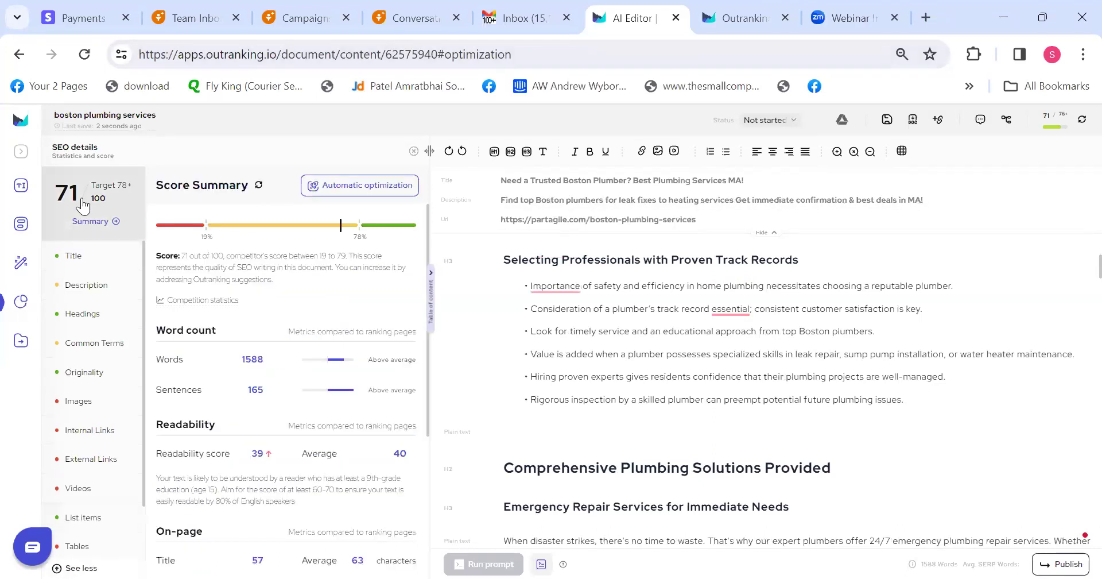
left_click(360, 185)
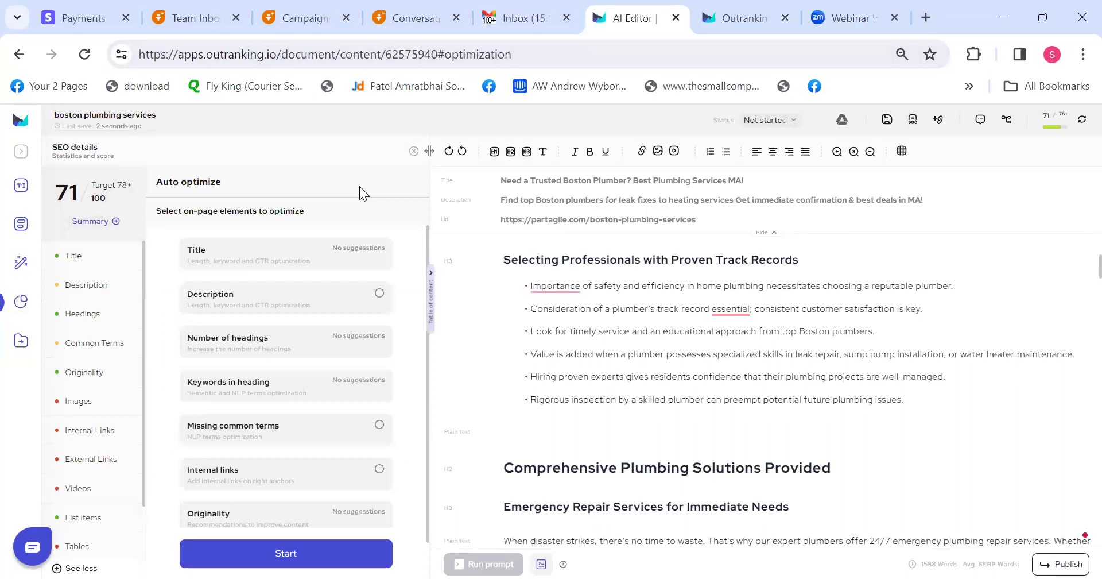
left_click(413, 151)
left_click(21, 302)
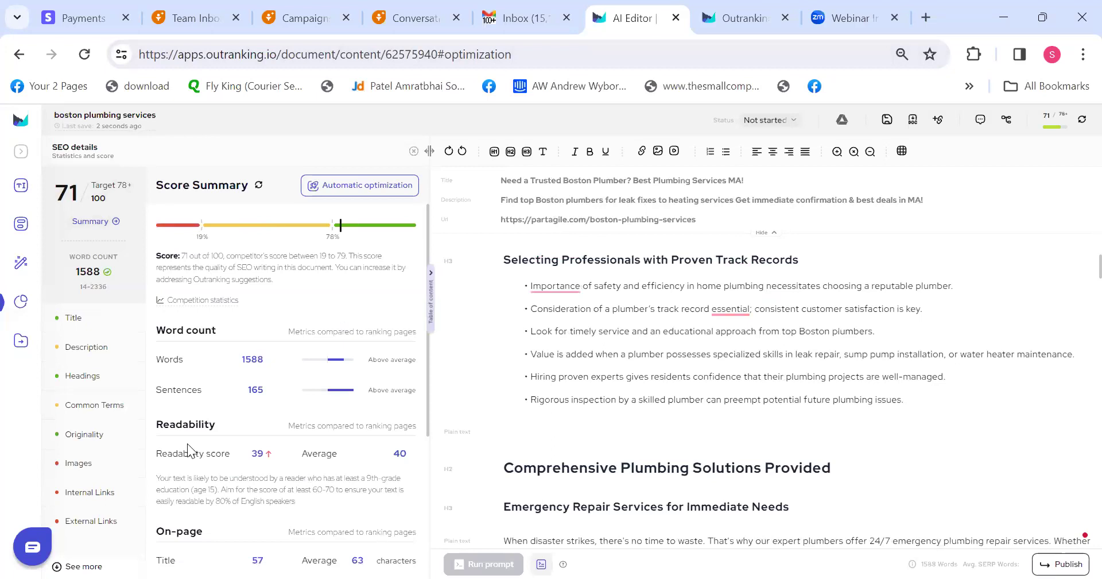
Examine the table count, target and example competitor table in the full list of SEO details.
left_click(83, 557)
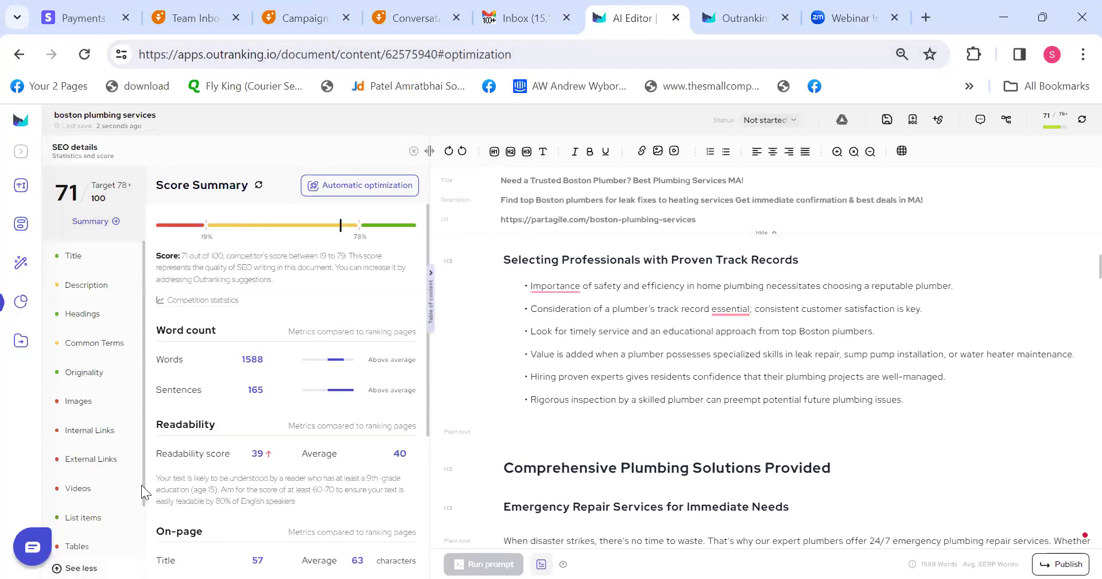
scroll(121, 488, "down", 2)
left_click(92, 488)
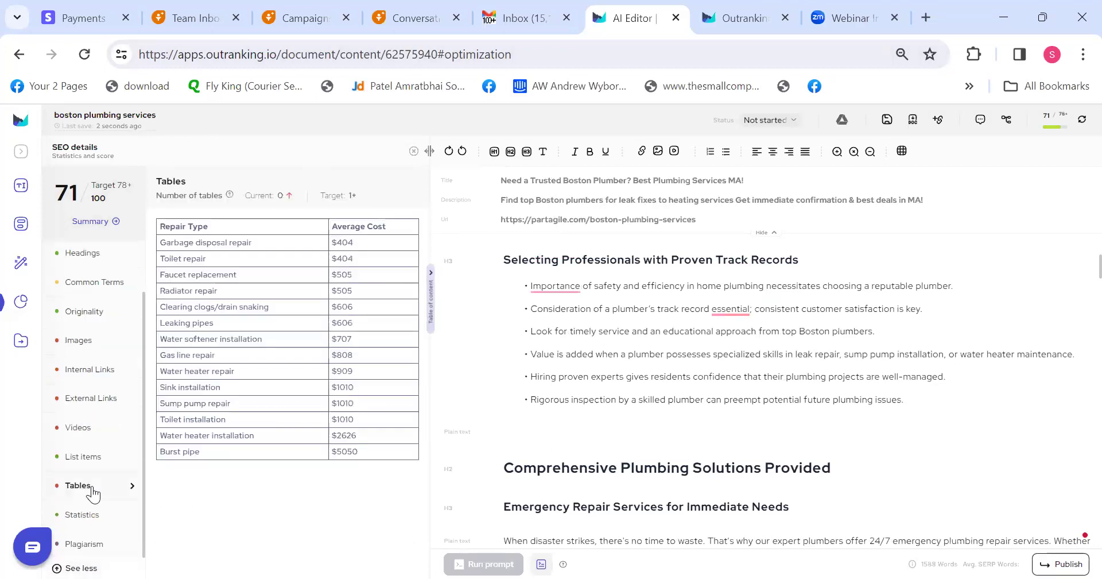
left_click(369, 194)
left_click_drag(160, 226, 424, 517)
left_click(425, 517)
Try inserting an empty four-column table below the bullet list under "Selecting Professionals with Proven Track Records", and undo it.
left_click(940, 408)
key("Return")
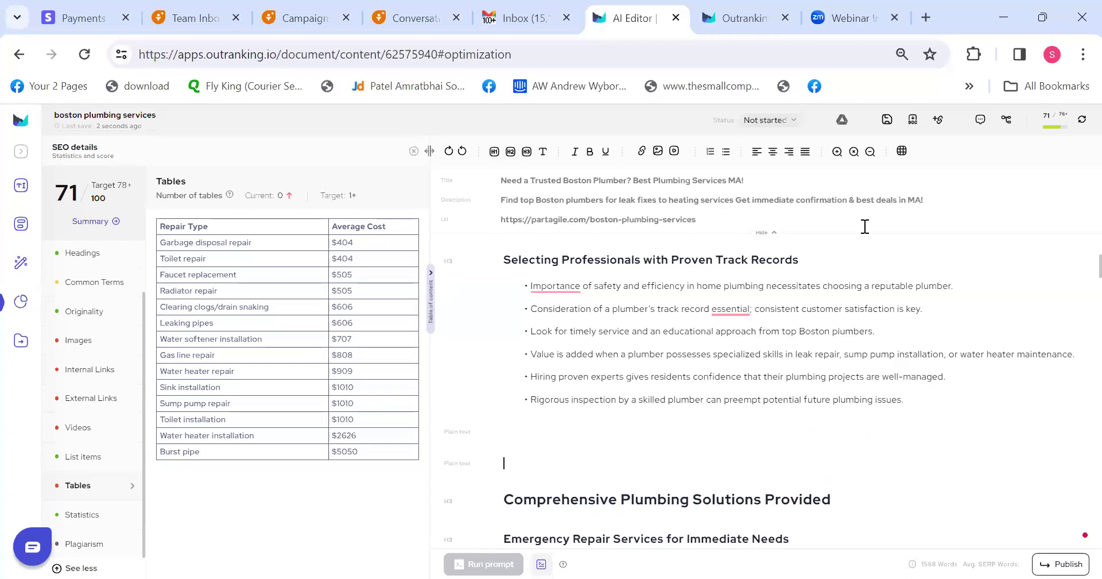
left_click(901, 151)
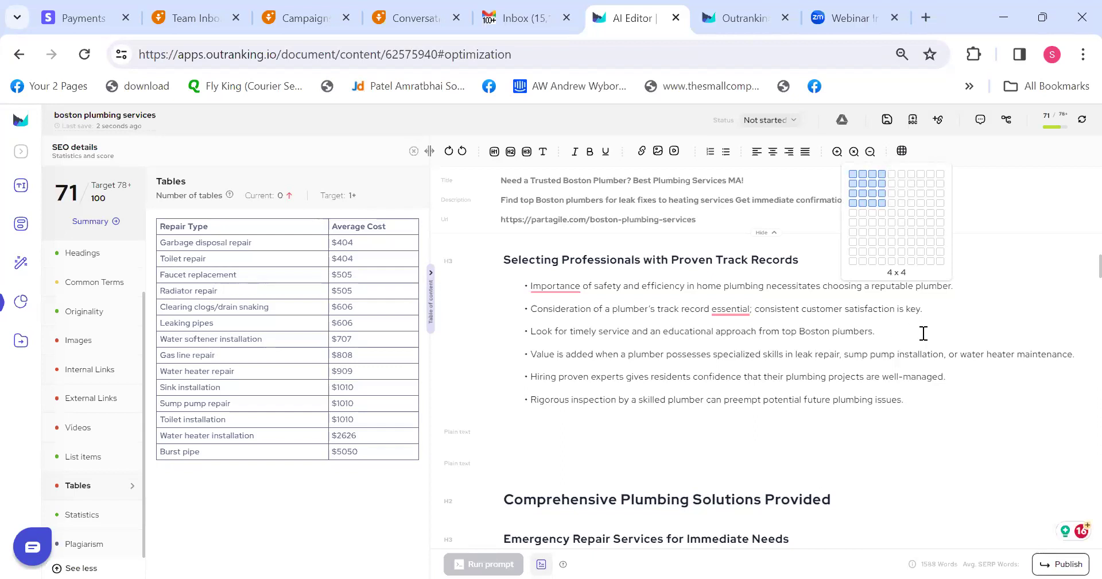
left_click(882, 184)
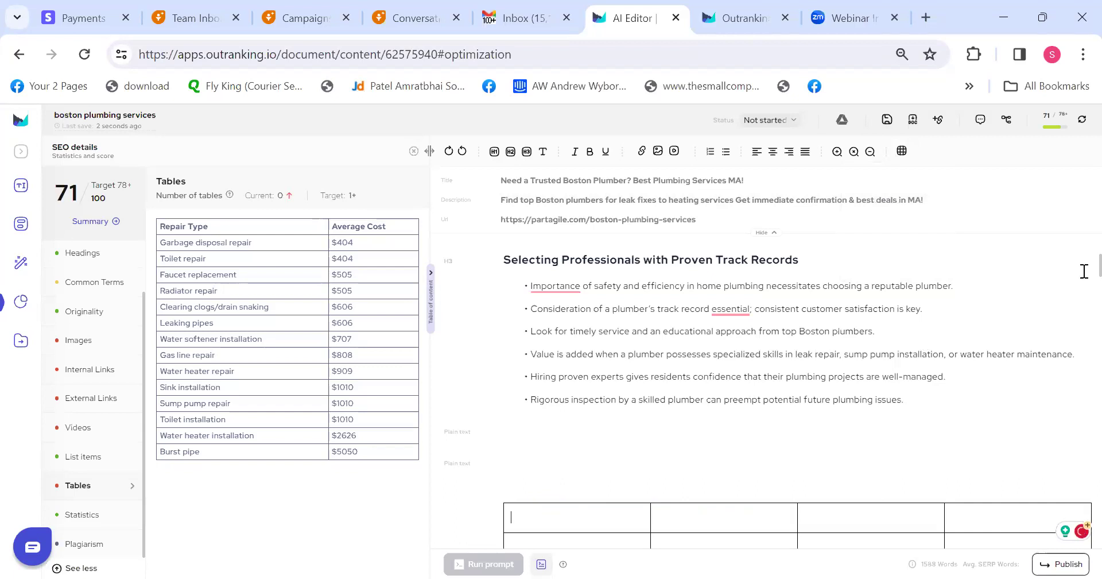
scroll(1084, 271, "down", 2)
key("ctrl+z")
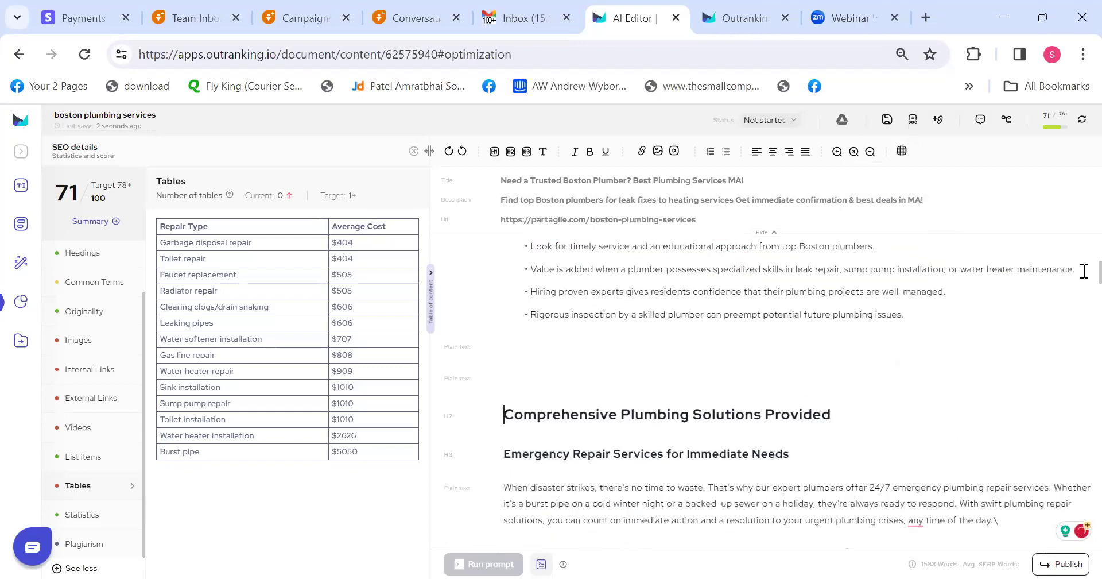
Insert the saved prompt template for scoring organic essential oils for the skin below the bullet list, and remove its extra ">".
left_click(557, 354)
type(">")
key("BackSpace")
type("/")
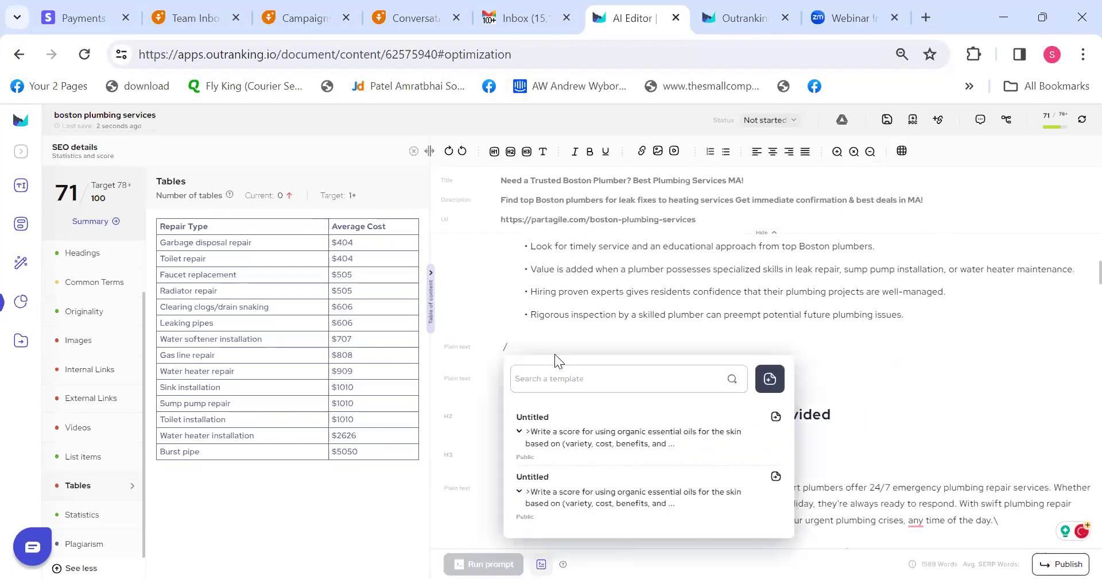
left_click(597, 439)
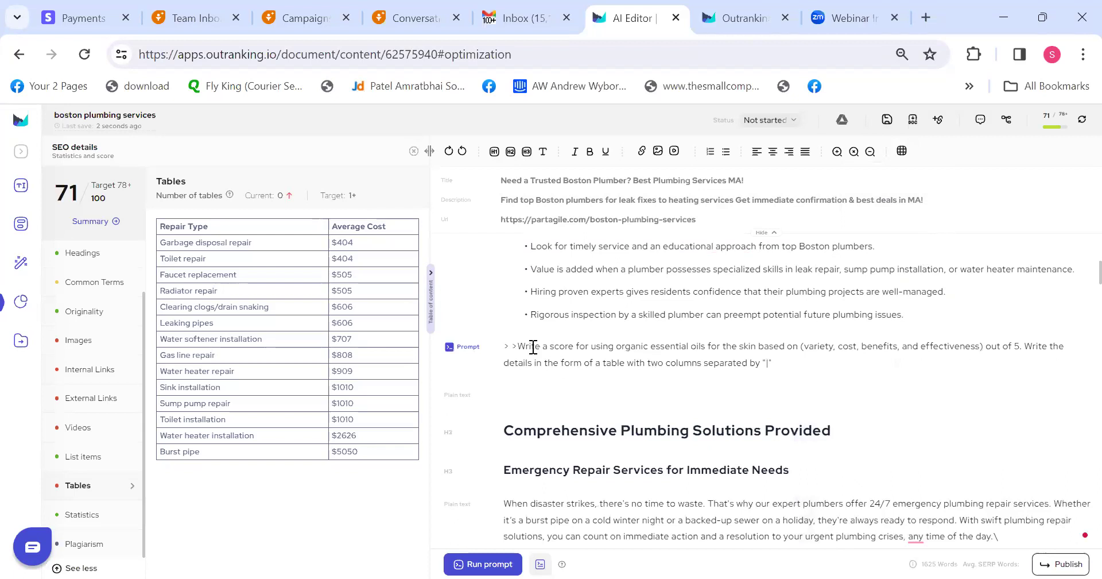
left_click(518, 345)
key("BackSpace")
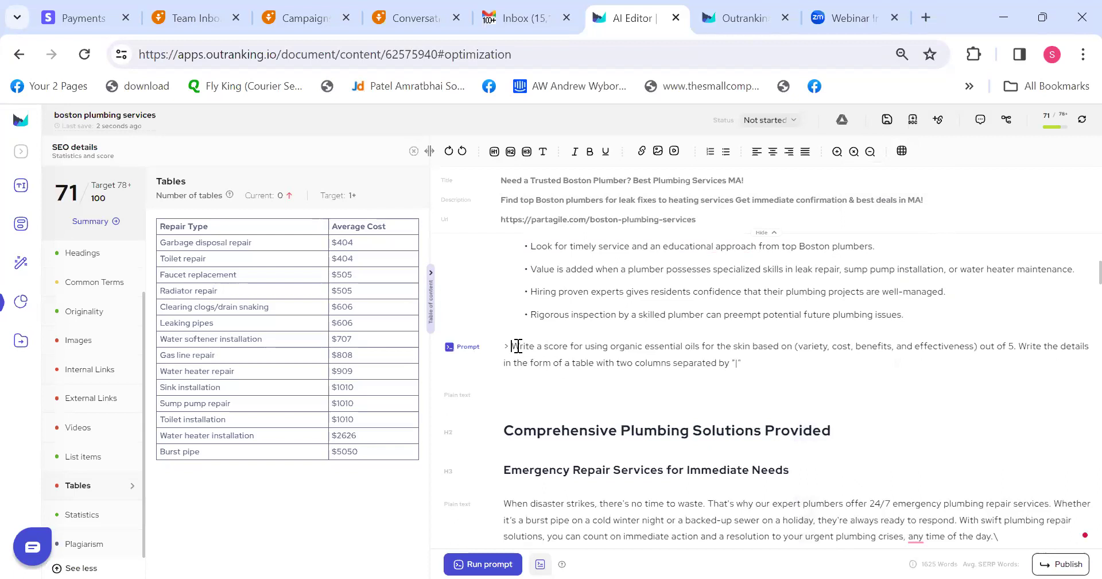
Move the essential oils table prompt to a new line after the last FAQ heading and run it.
triple_click(549, 357)
key("ctrl+c")
key("BackSpace")
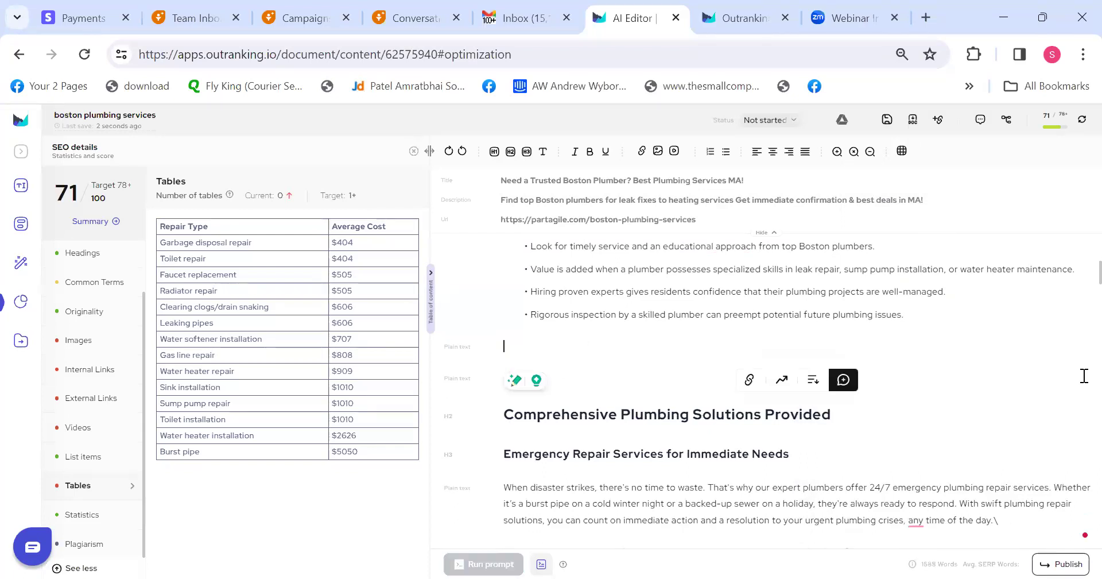
scroll(1084, 438, "down", 15)
left_click(928, 529)
key("Return")
key("Return")
key("ctrl+v")
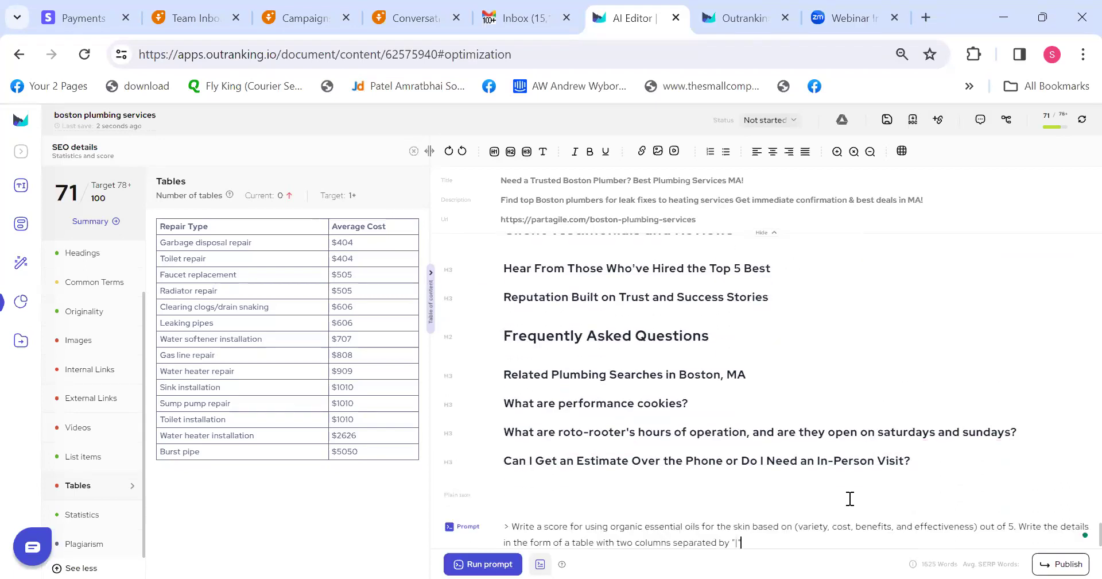
left_click(485, 562)
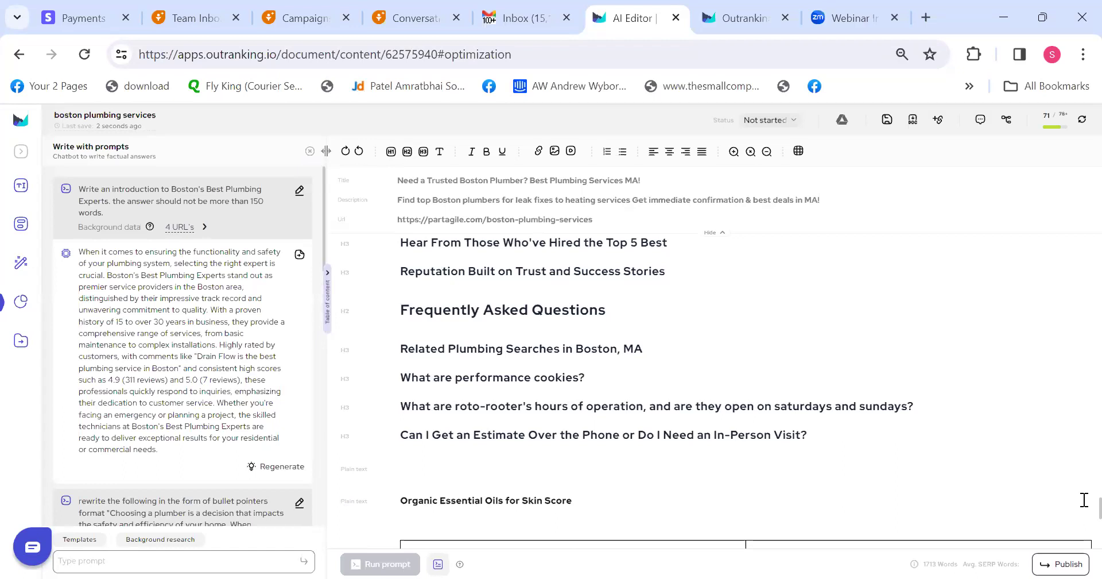
Undo the generated essential oils content at the end of the document and return to the SEO details.
scroll(1084, 511, "down", 3)
scroll(1084, 511, "down", 3)
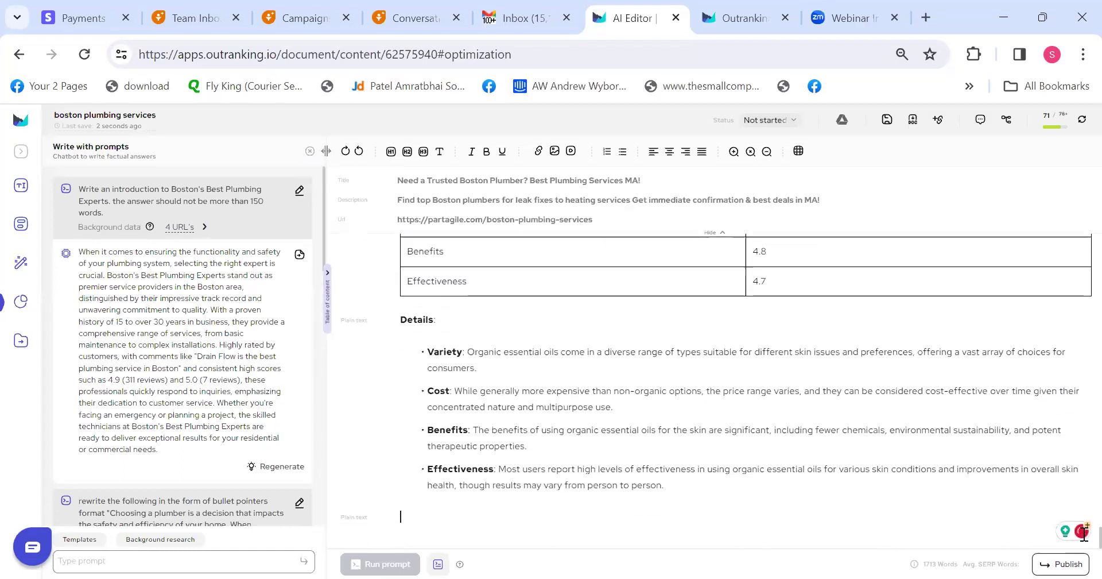
scroll(1084, 509, "up", 5)
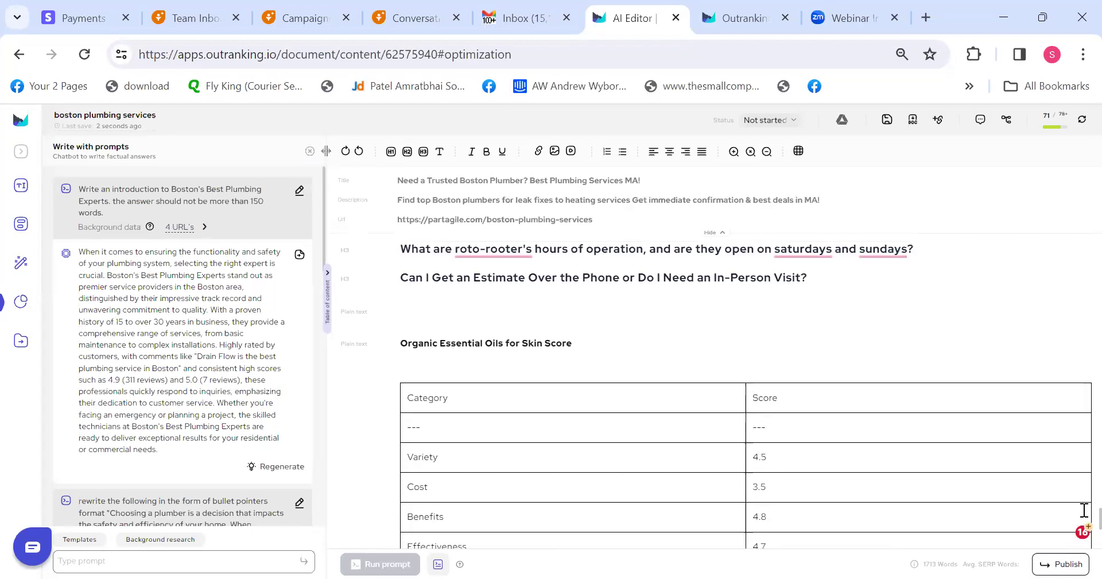
key("ctrl+z")
key("ctrl+z")
key("ctrl+z")
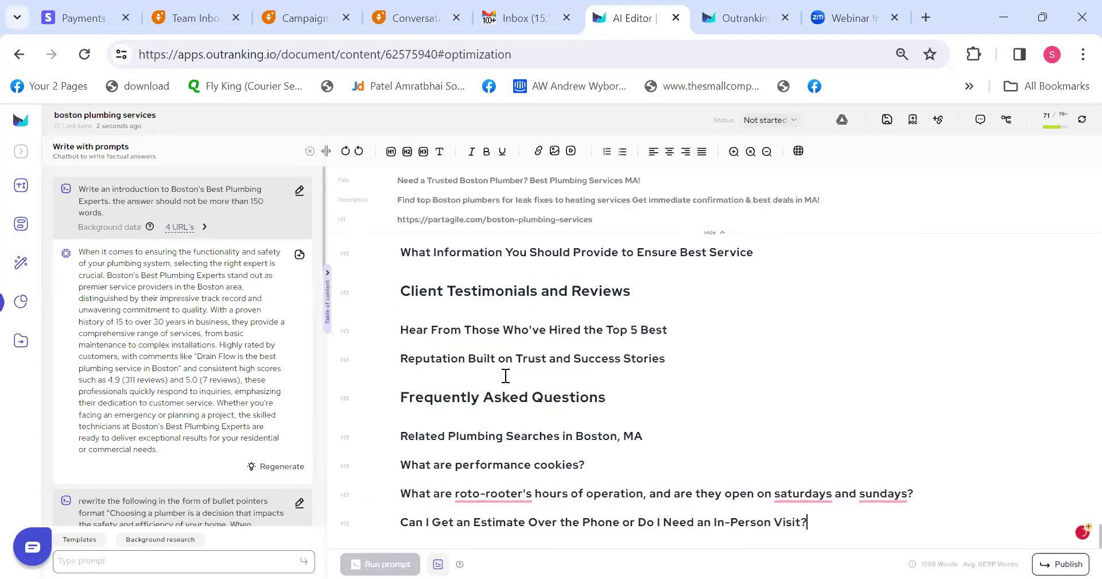
left_click(310, 151)
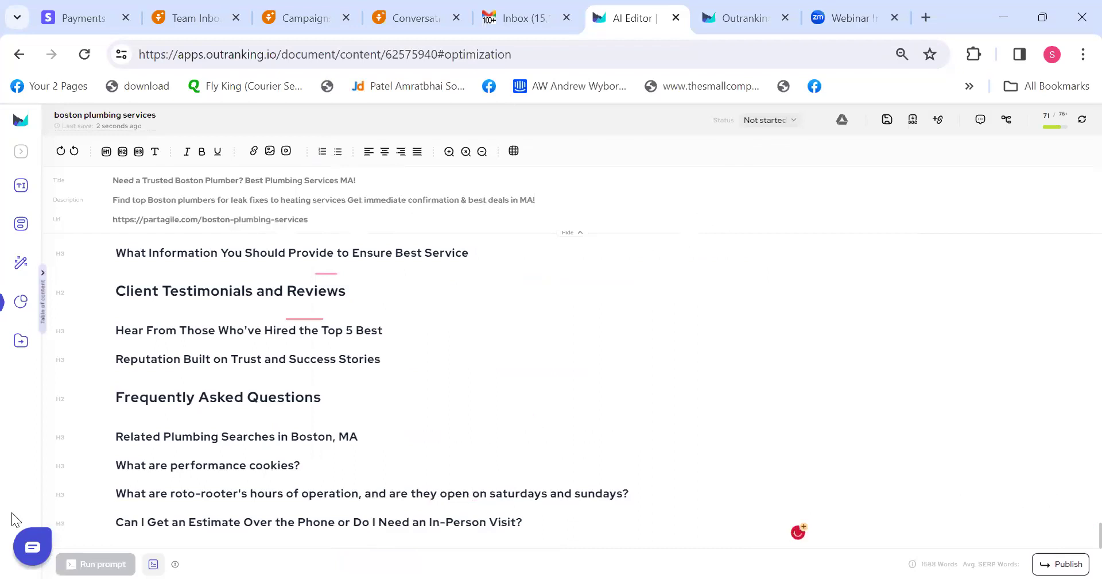
left_click(26, 310)
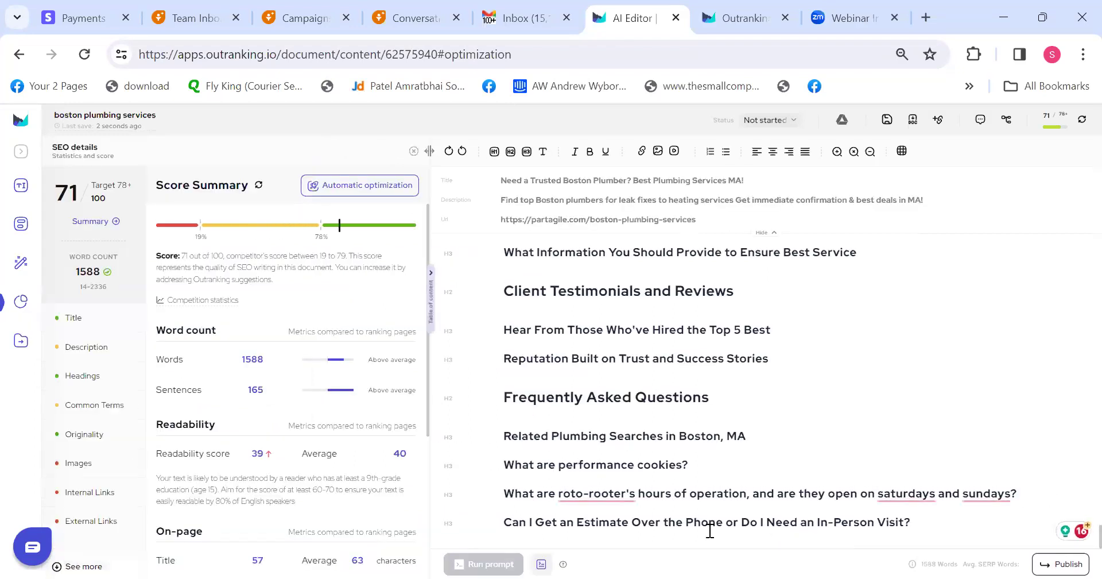
Examine the publishing and download options for the document and the stages of its workflow.
left_click(1062, 562)
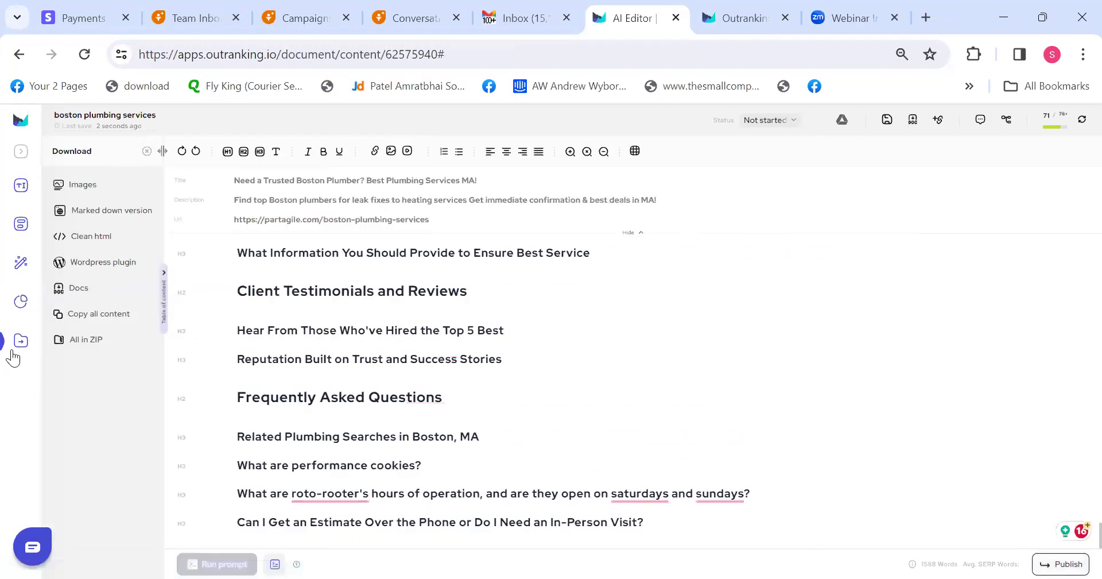
left_click(21, 152)
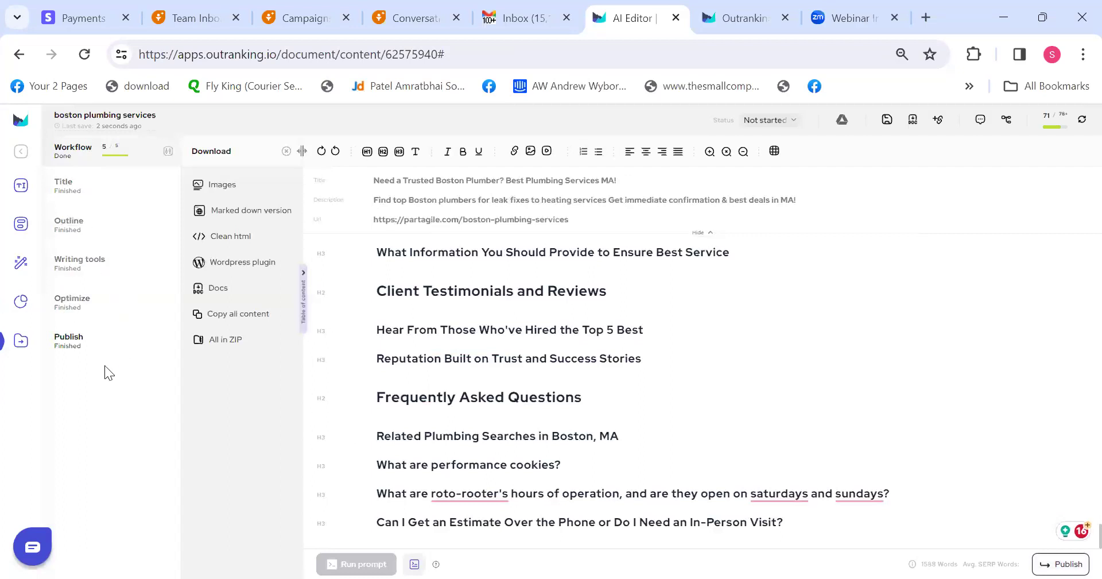
left_click(21, 151)
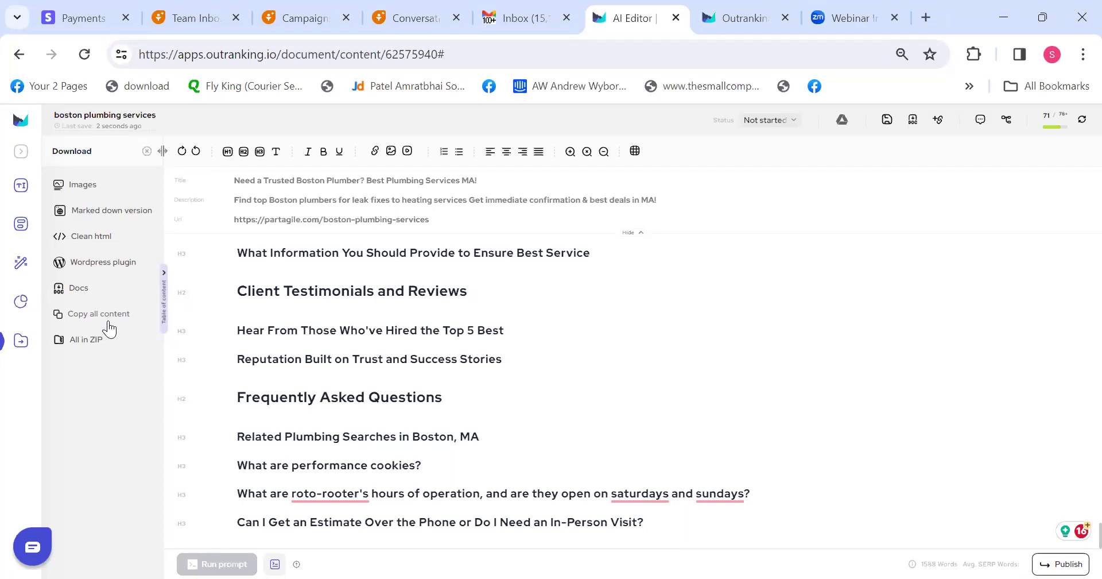
left_click(85, 340)
left_click(842, 129)
left_click(108, 344)
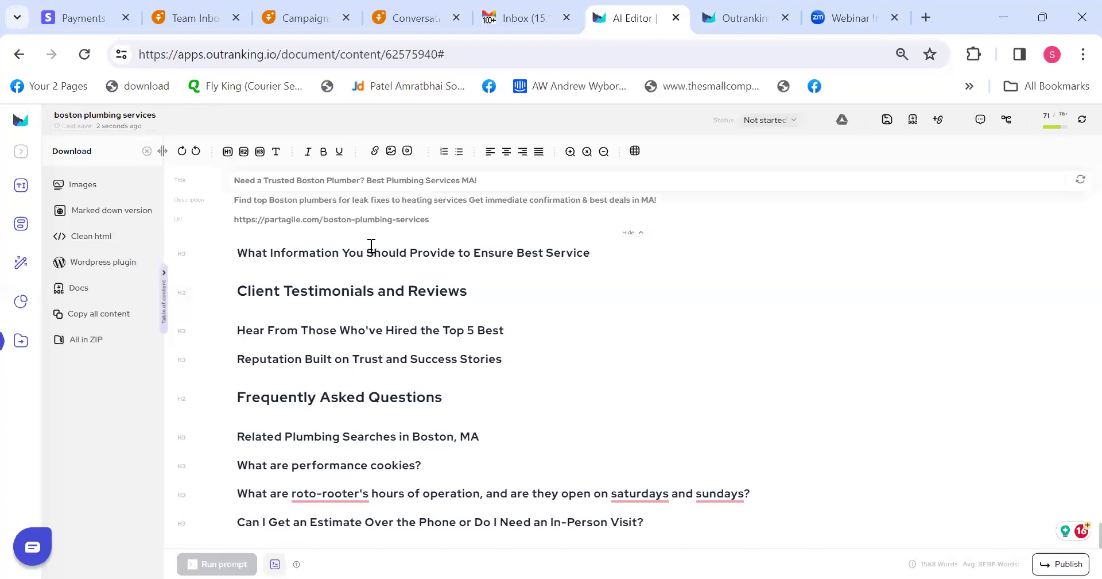
Set up team sharing with a selected team member and Edit permission, and close it without sharing.
left_click(1008, 123)
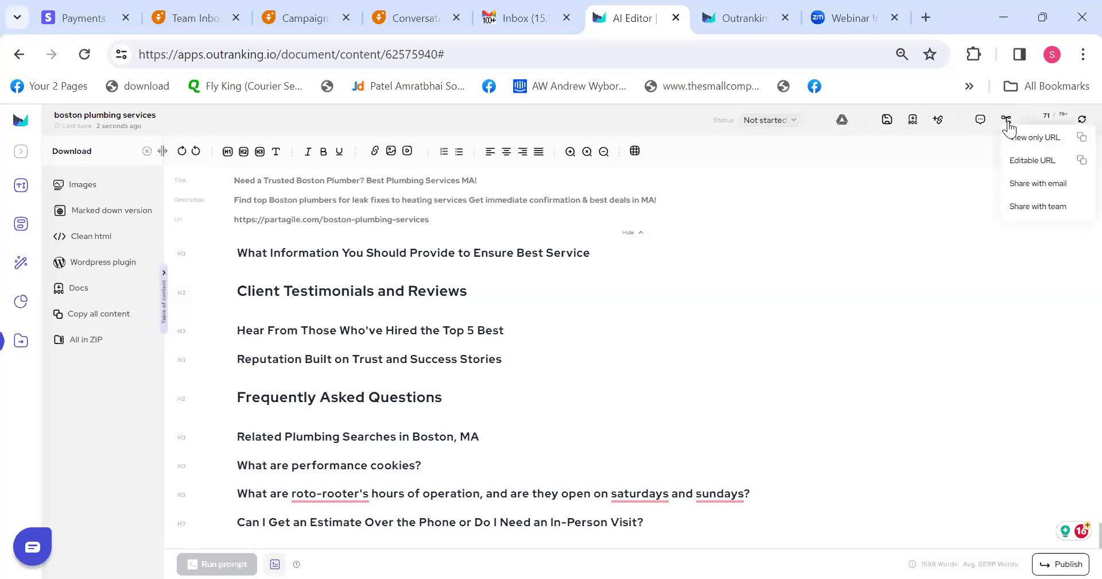
left_click(1043, 209)
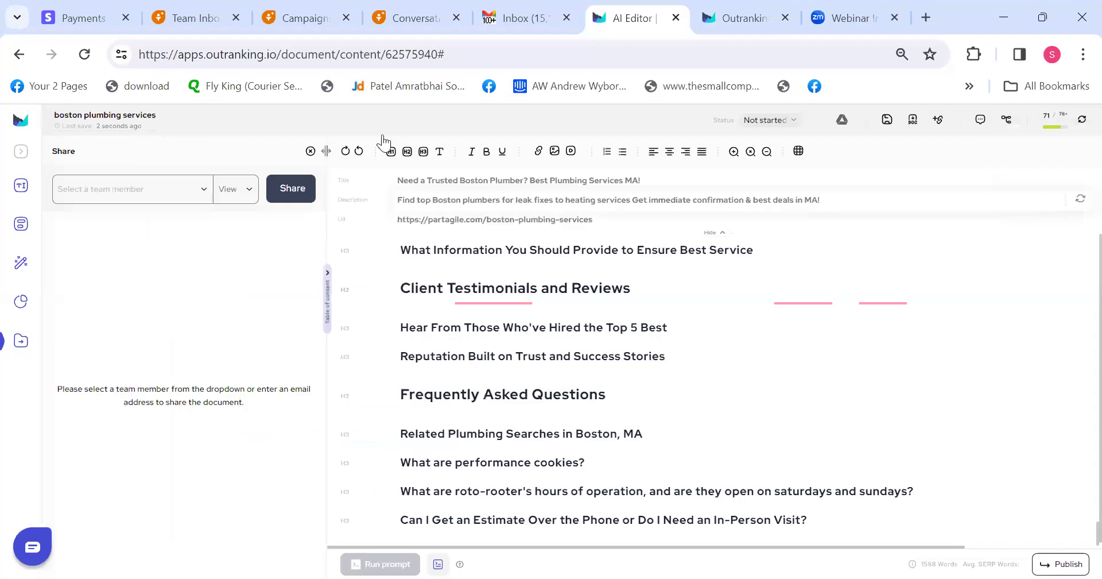
left_click(239, 189)
left_click(232, 217)
left_click(155, 190)
left_click(155, 222)
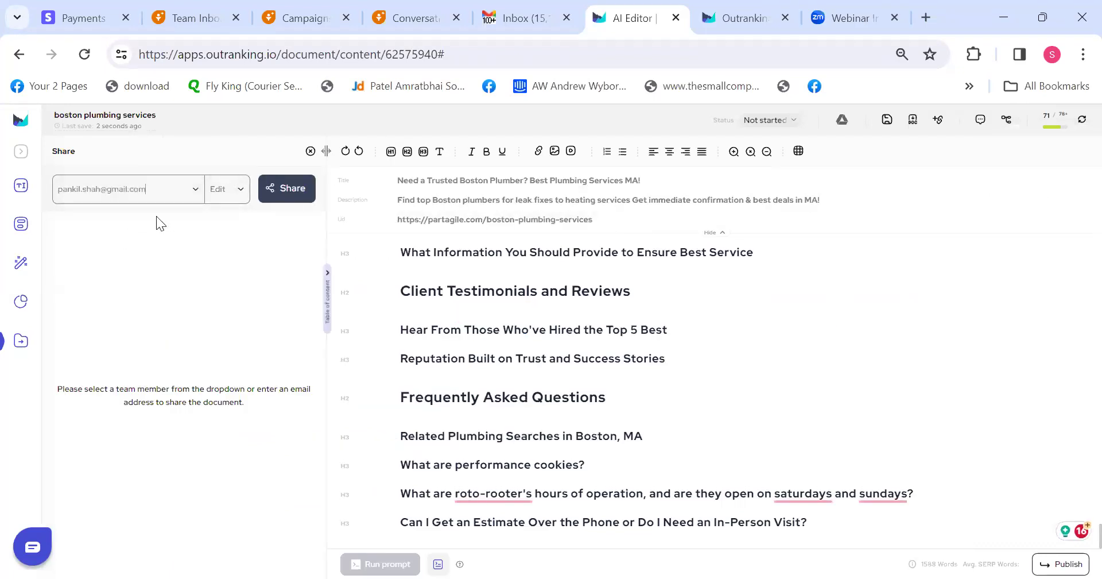
left_click(310, 152)
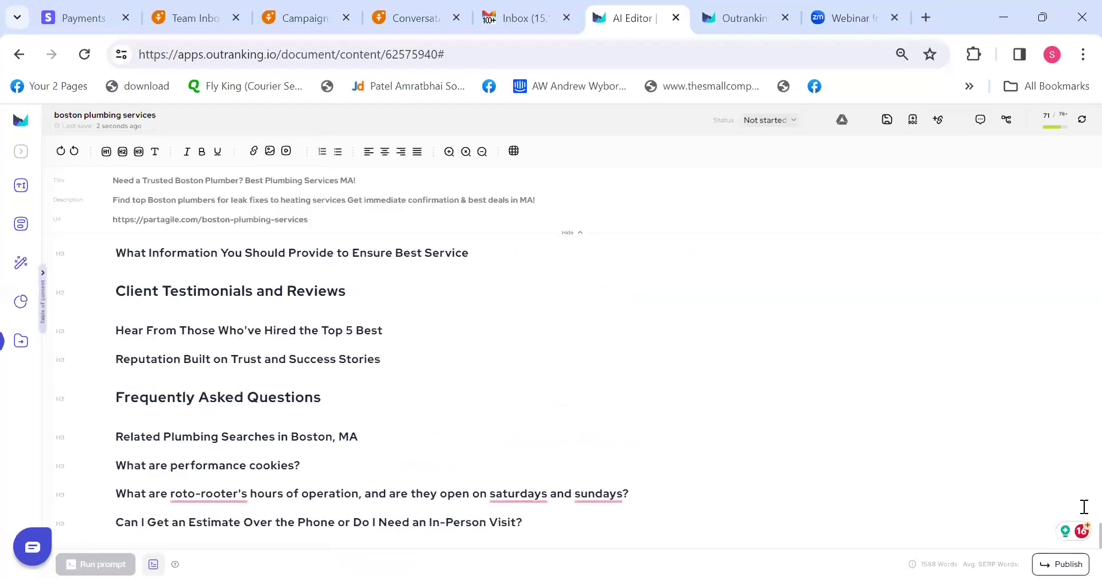
Add the comment "Please review this" to the opening text under "Your Guide to the Most Reliable Plumbers in MA".
scroll(1084, 280, "up", 15)
scroll(1084, 280, "up", 15)
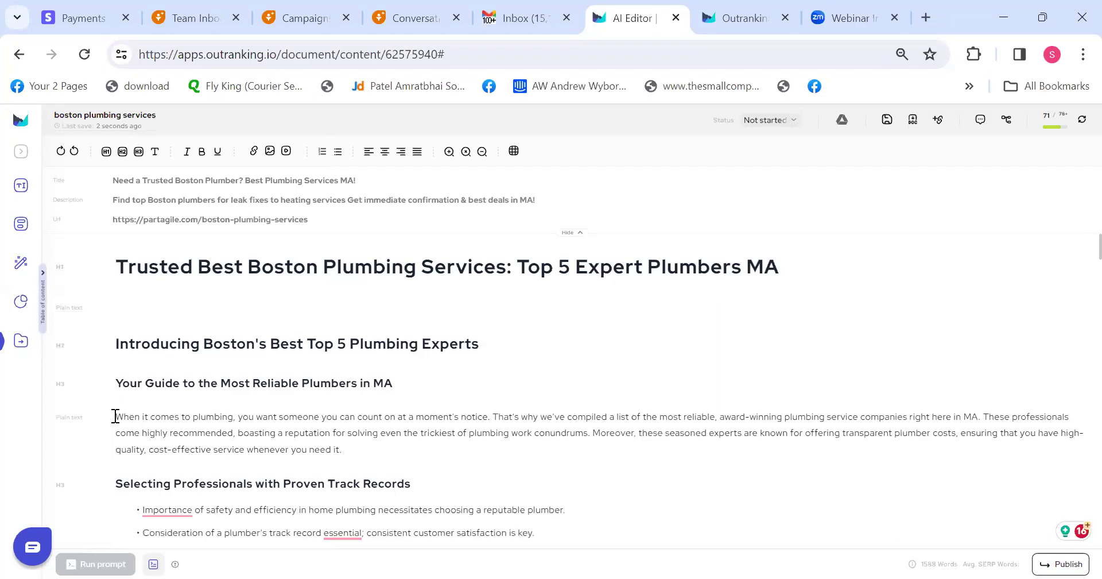
left_click_drag(115, 415, 533, 433)
left_click(640, 450)
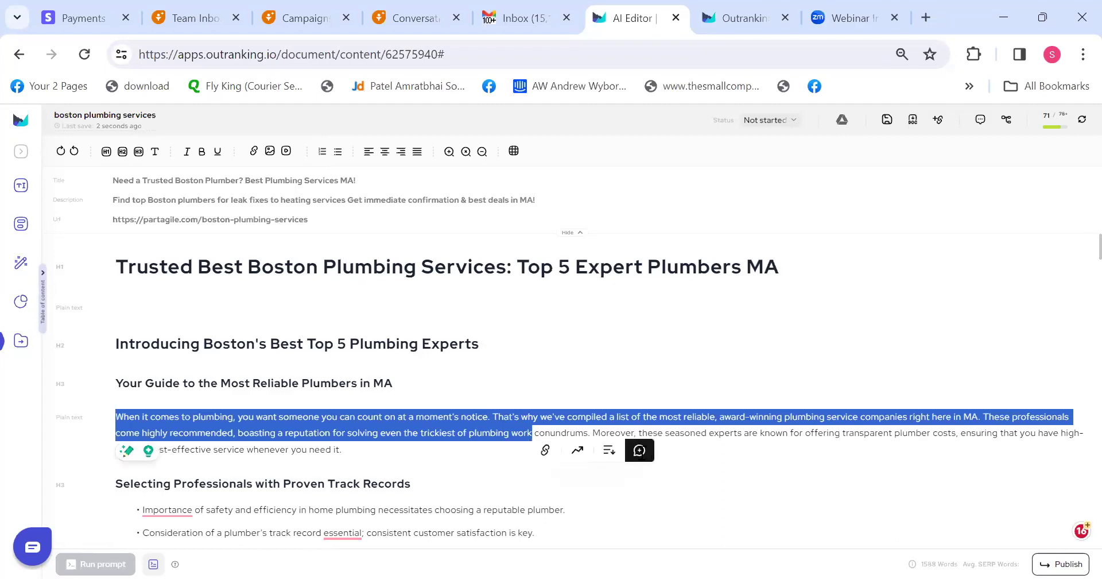
left_click(146, 210)
type("Ple")
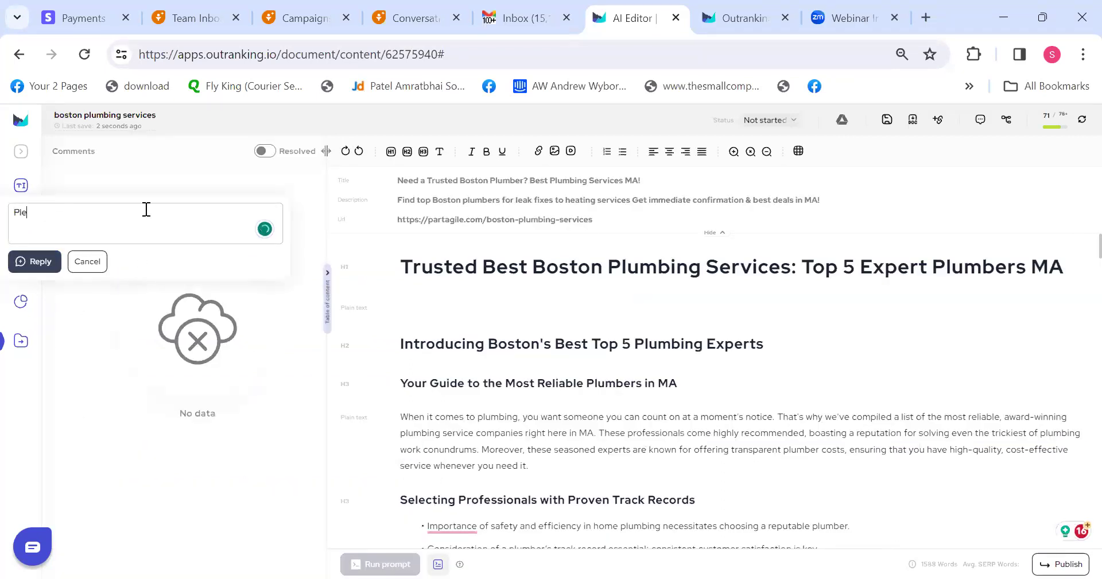
type("ase review this")
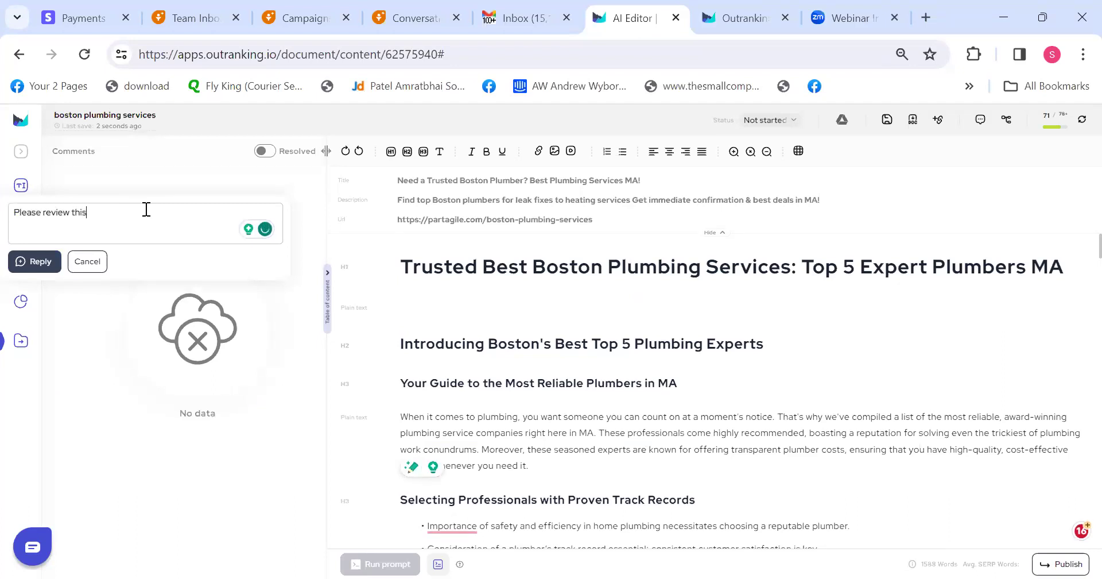
left_click(35, 261)
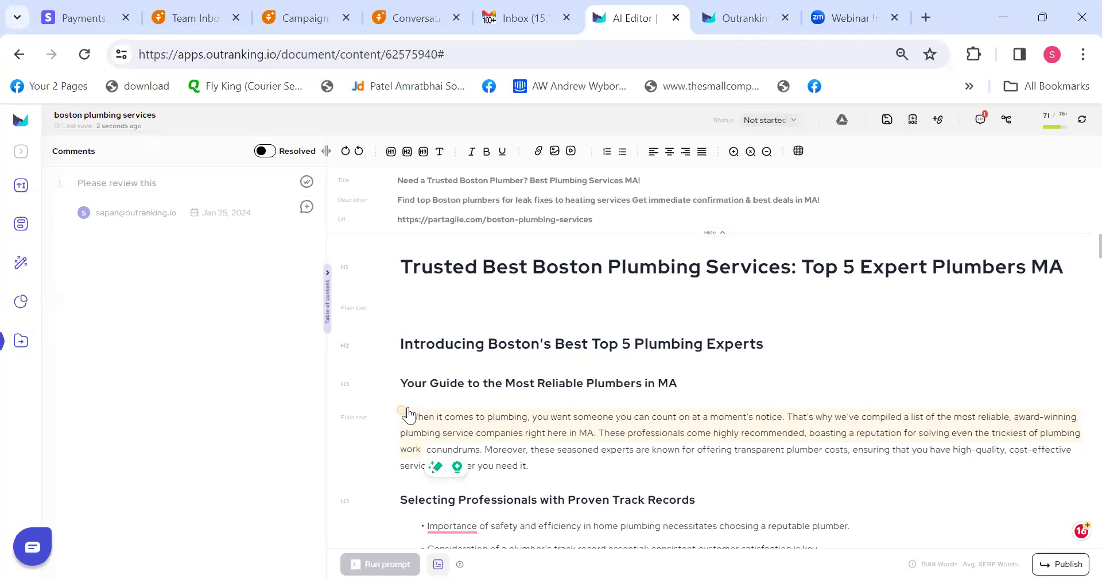
Resolve the review comment and return to the list of documents.
left_click(308, 183)
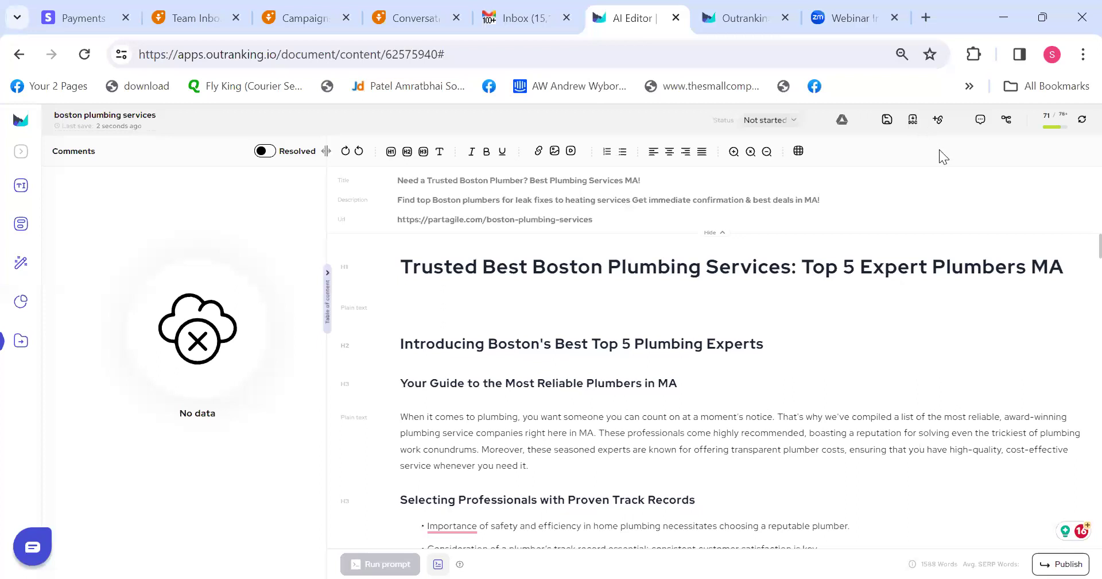
left_click(20, 121)
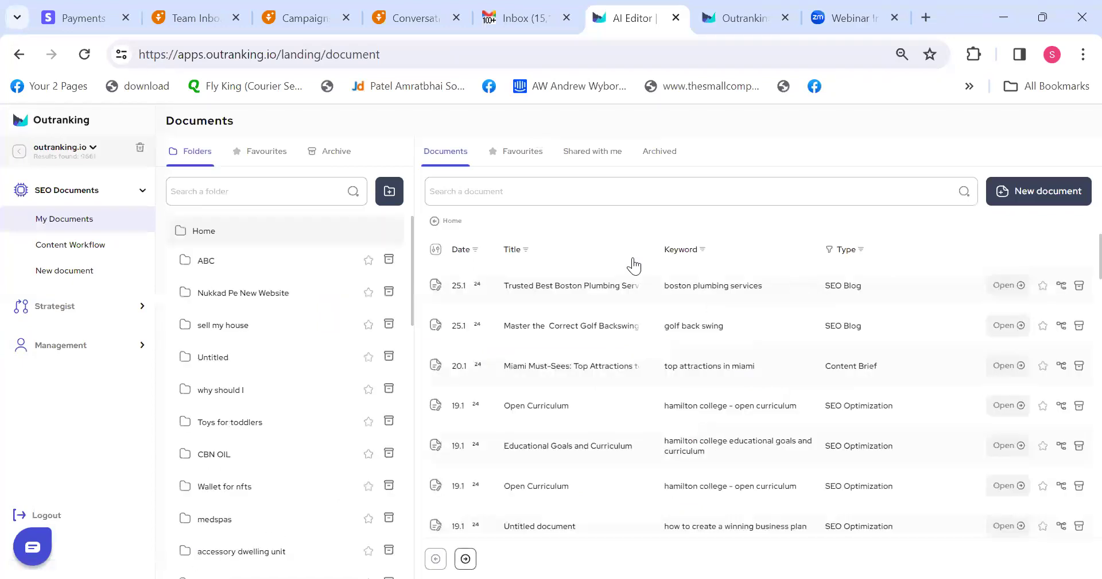